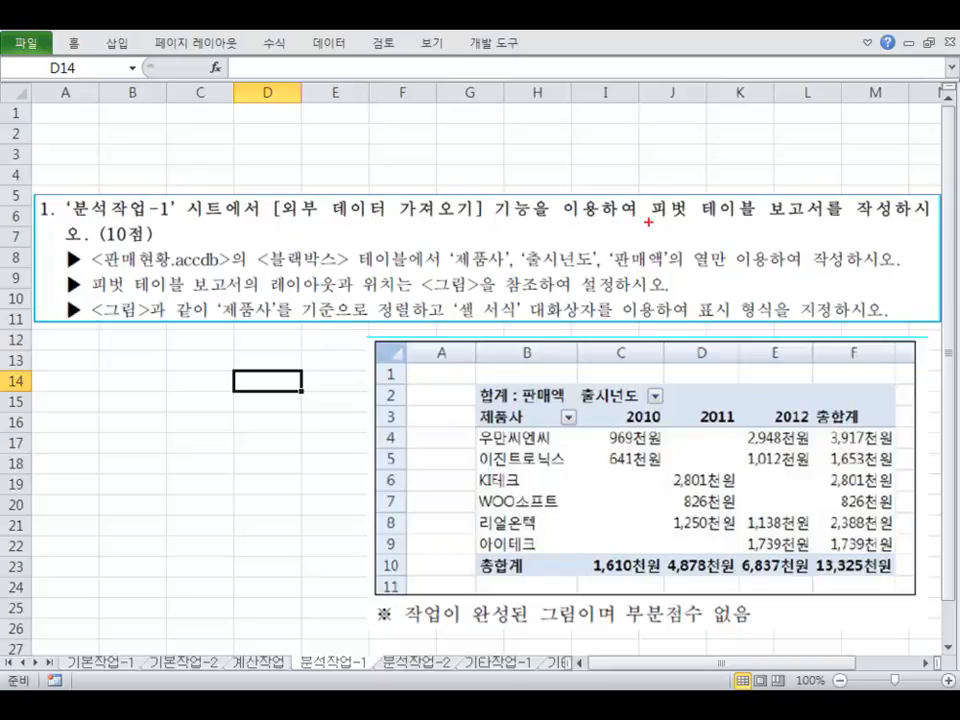
pyautogui.moveTo(676, 226); pyautogui.dragTo(694, 204)
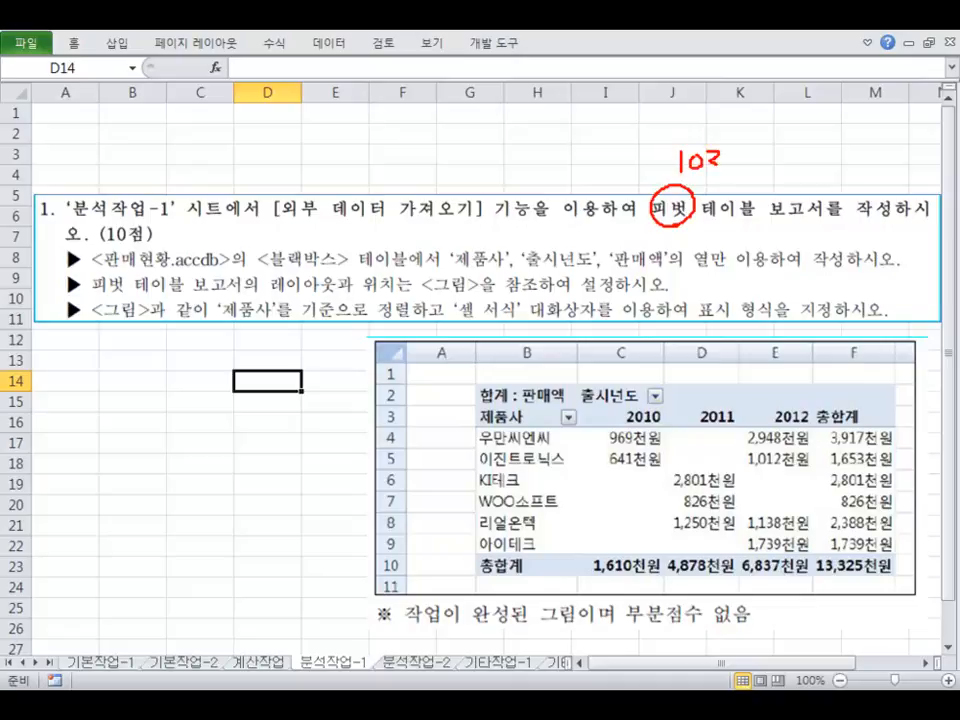
pyautogui.moveTo(711, 178); pyautogui.dragTo(744, 144)
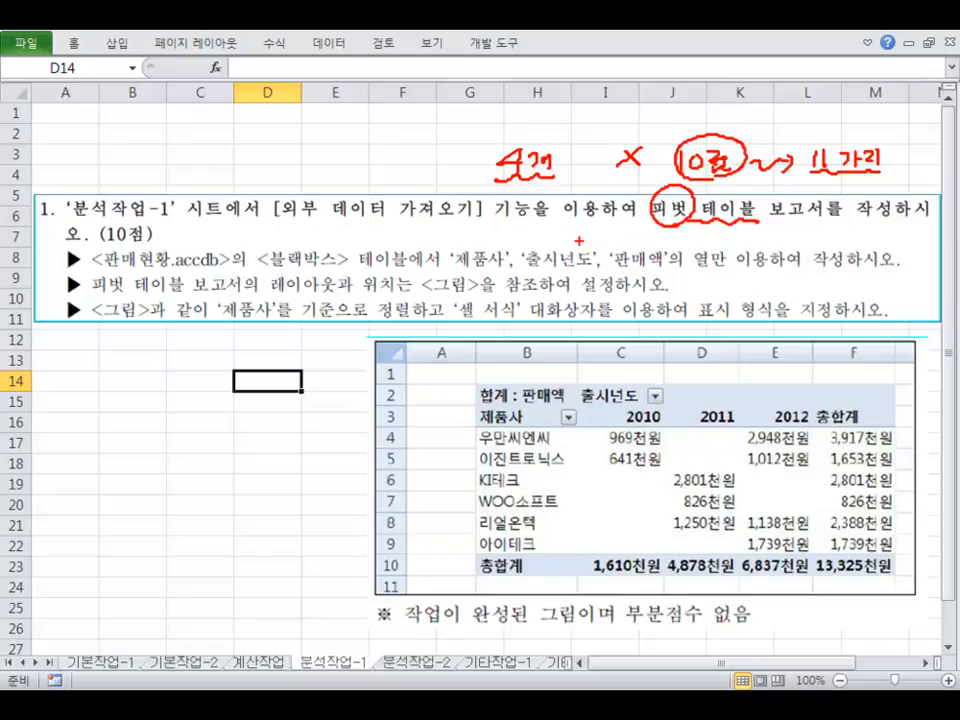
pyautogui.press('Escape')
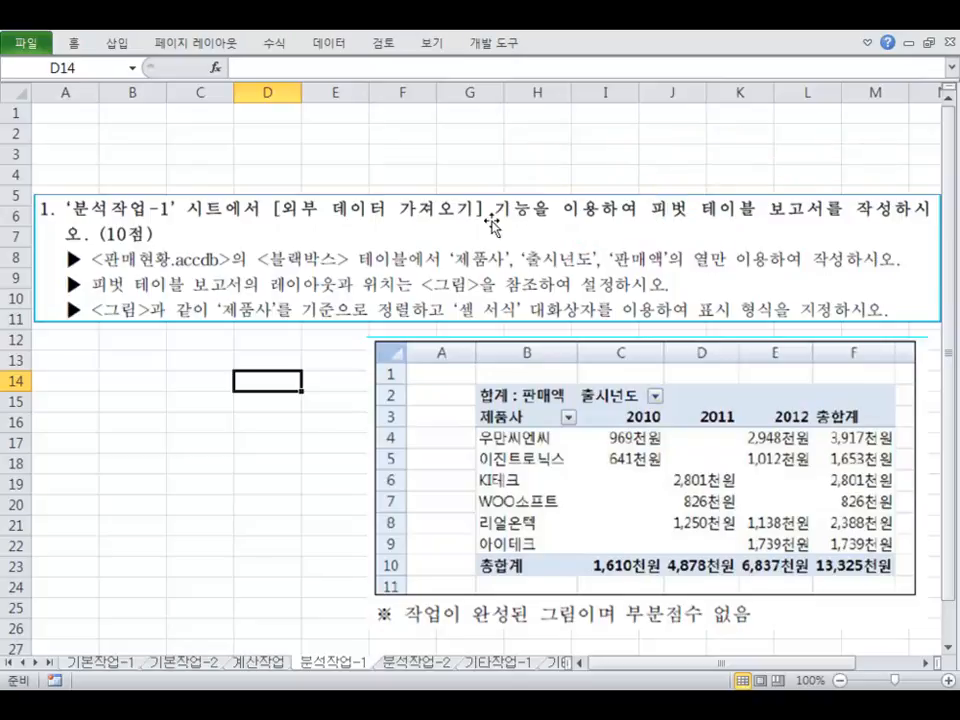
pyautogui.click(402, 154)
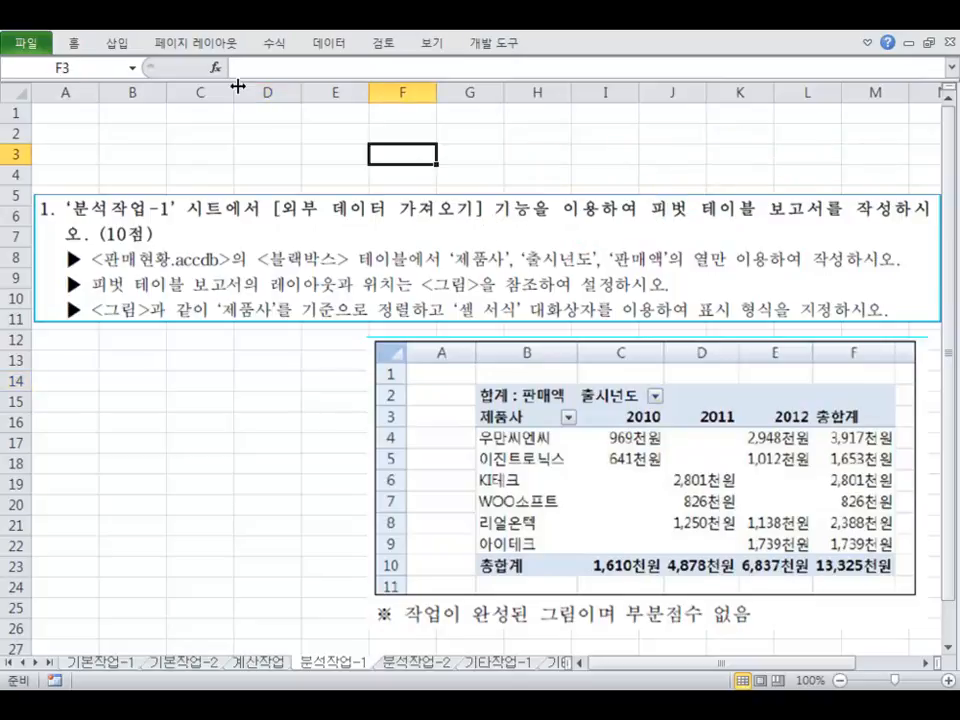
pyautogui.click(117, 43)
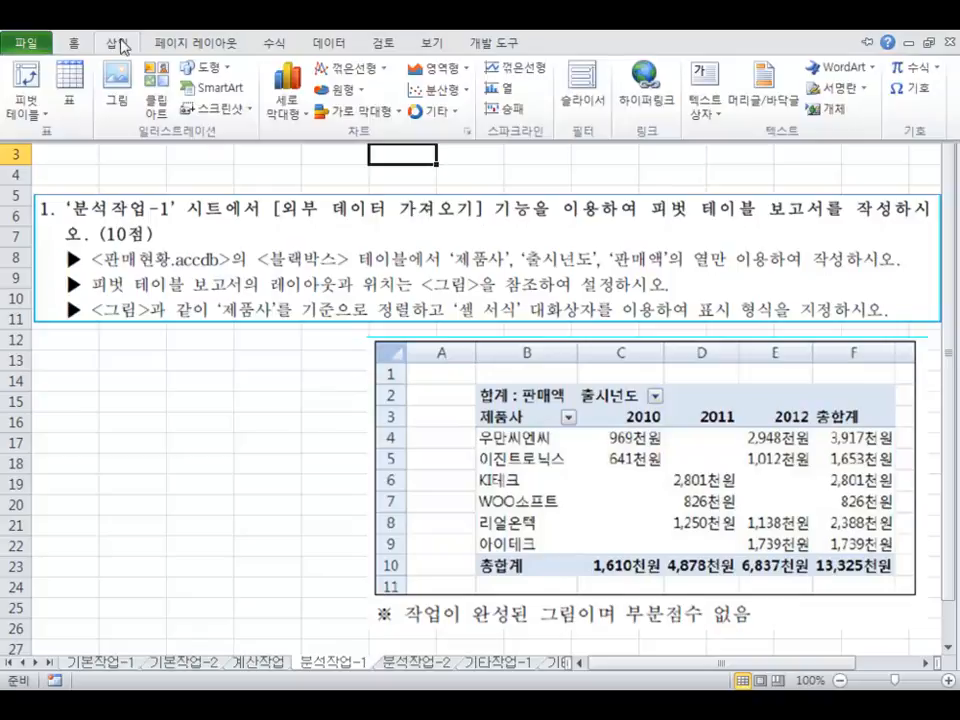
pyautogui.click(31, 108)
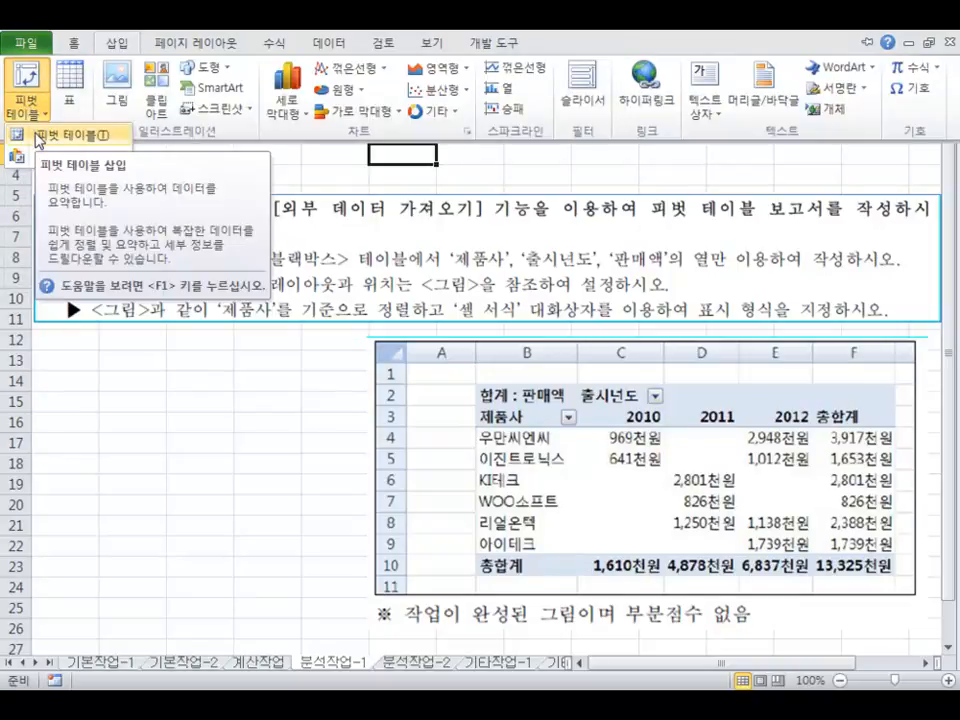
pyautogui.click(241, 155)
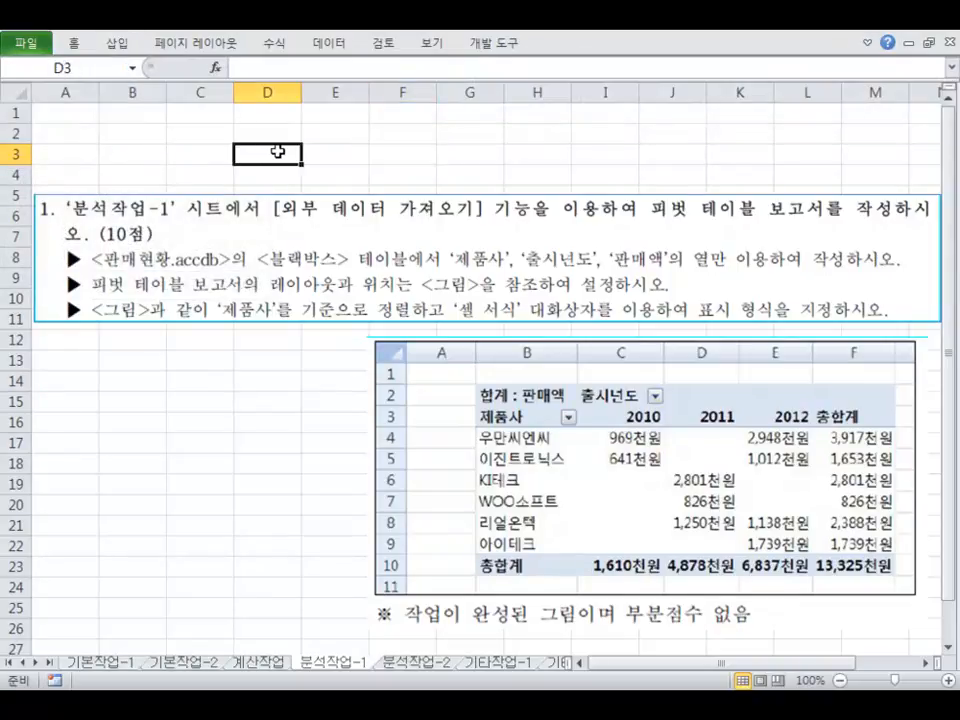
pyautogui.click(189, 150)
pyautogui.click(293, 151)
pyautogui.click(329, 43)
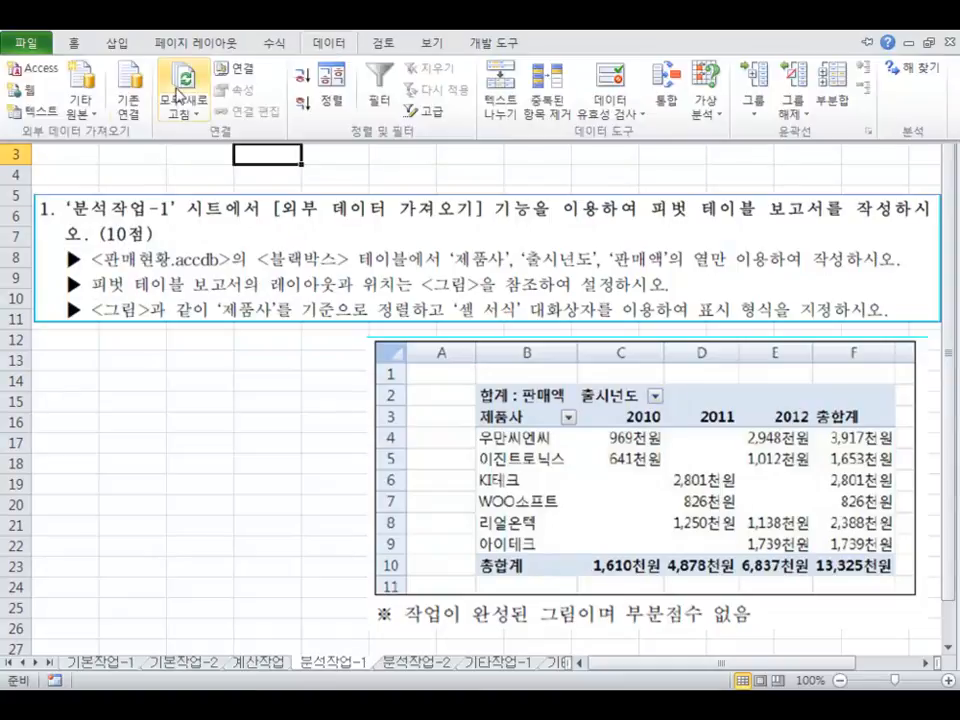
pyautogui.click(78, 104)
pyautogui.click(340, 345)
pyautogui.doubleClick(410, 347)
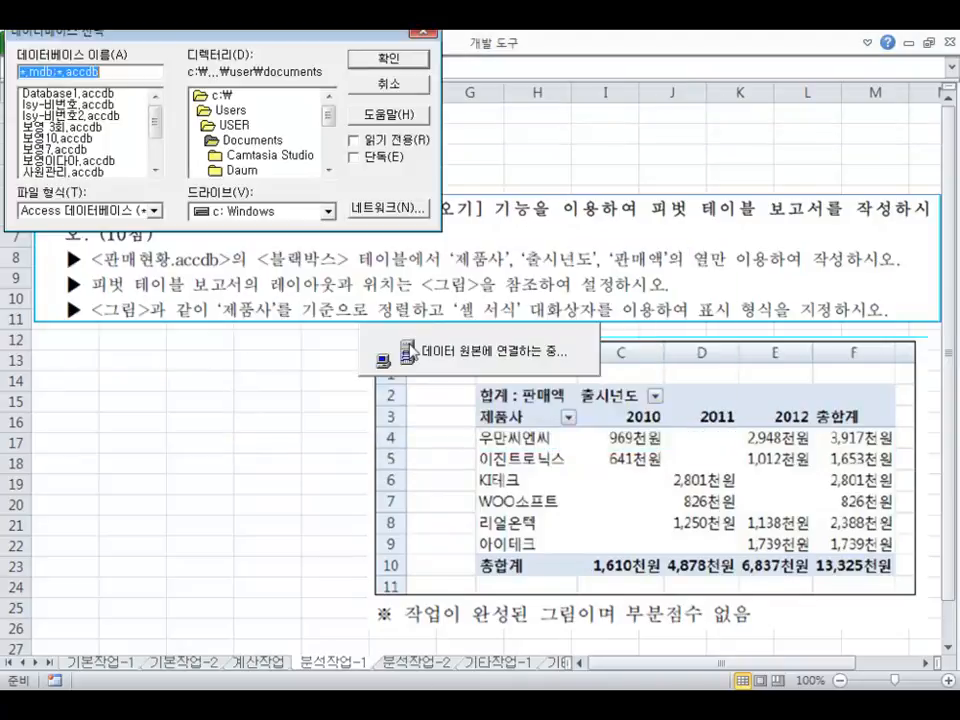
pyautogui.doubleClick(598, 220)
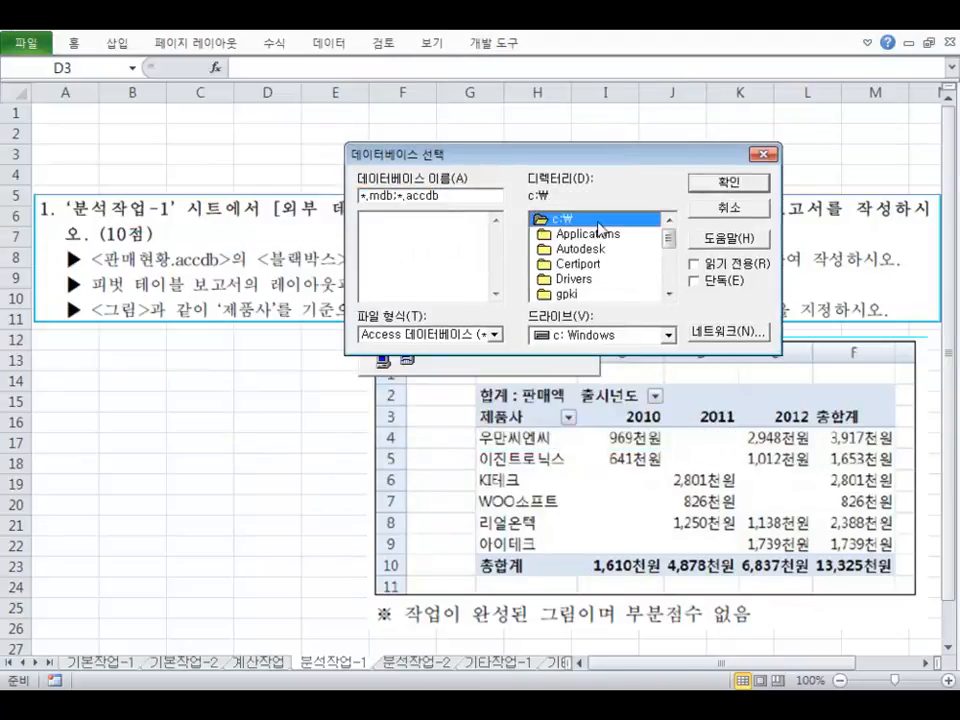
pyautogui.moveTo(670, 242); pyautogui.dragTo(670, 256)
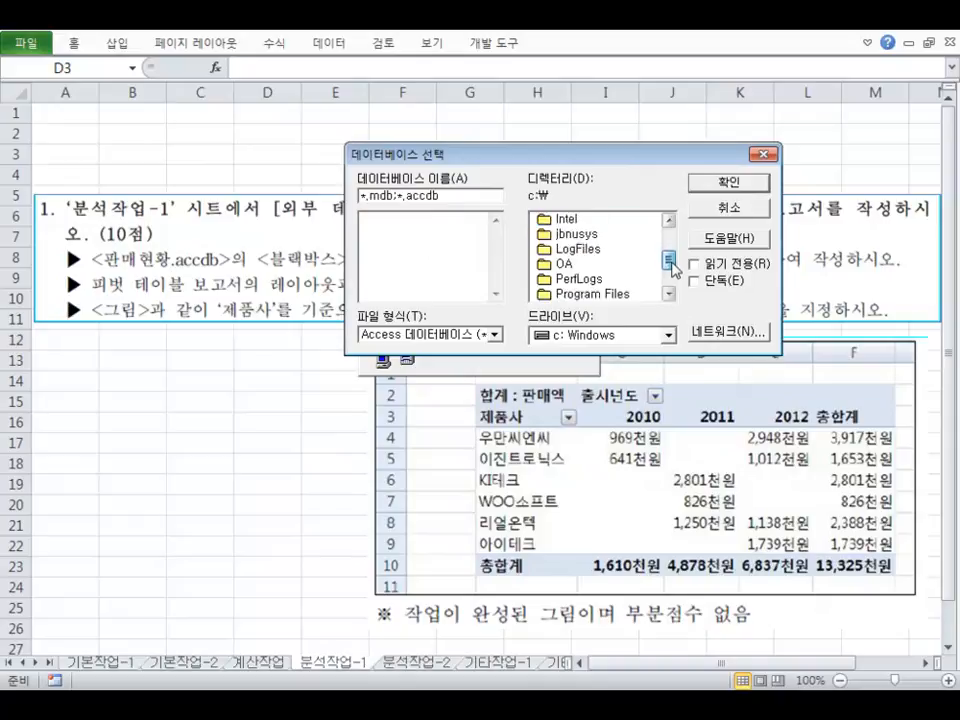
pyautogui.doubleClick(588, 266)
pyautogui.moveTo(546, 159); pyautogui.dragTo(523, 283)
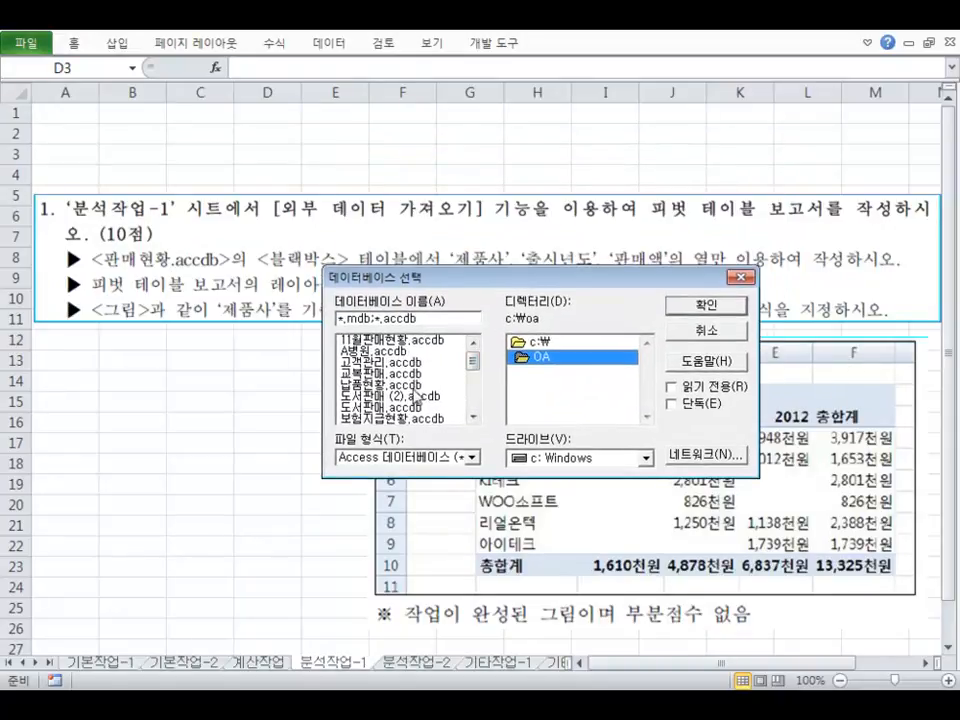
pyautogui.doubleClick(412, 407)
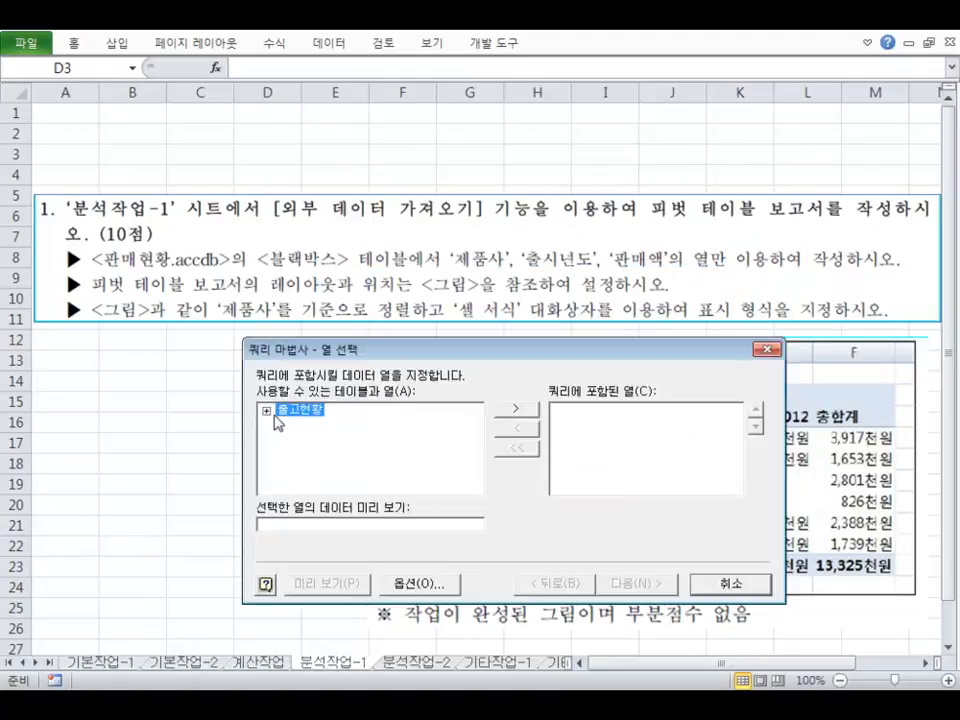
pyautogui.doubleClick(296, 418)
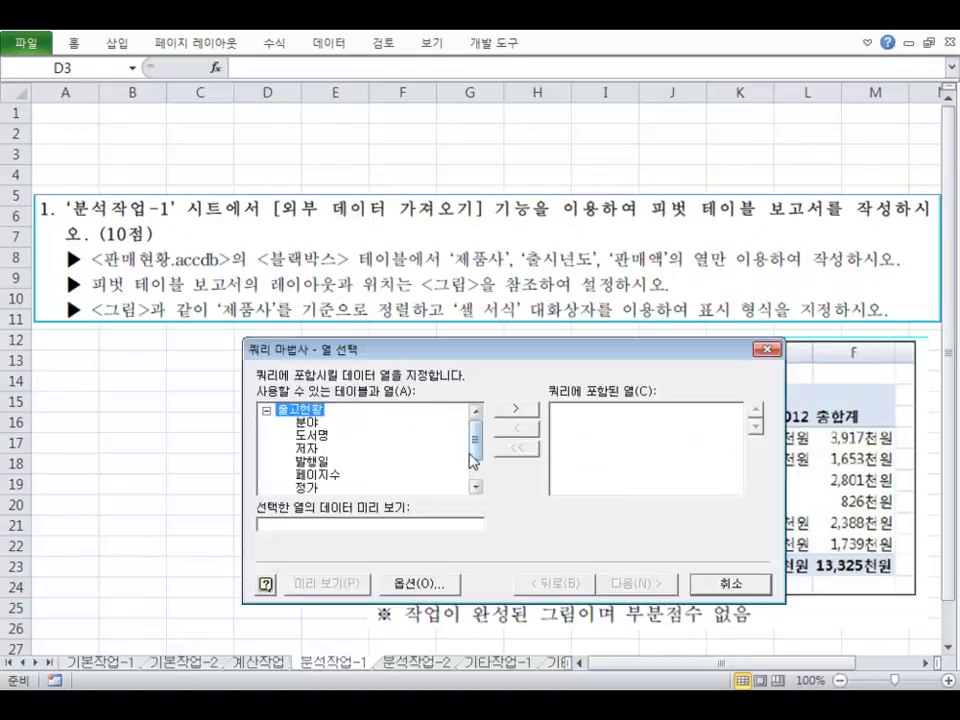
pyautogui.click(700, 578)
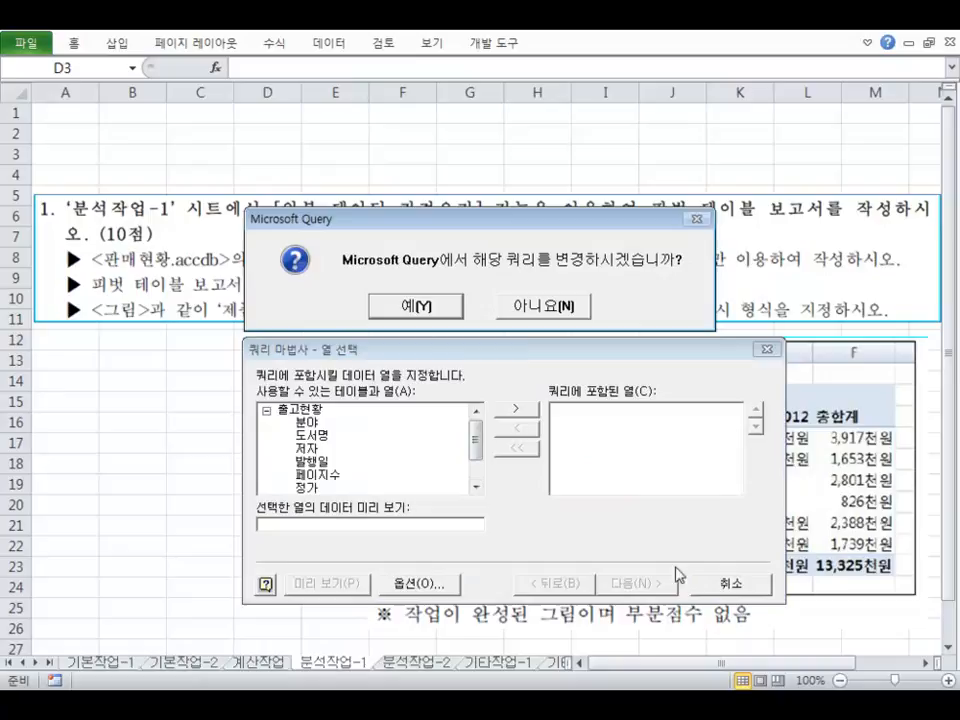
pyautogui.click(430, 306)
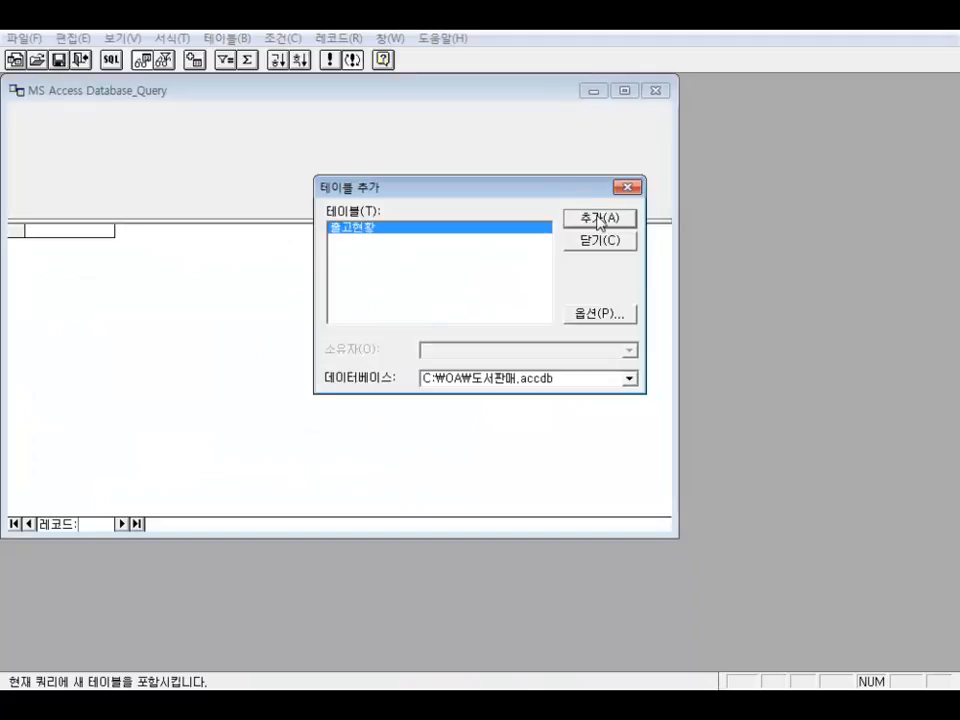
pyautogui.click(600, 241)
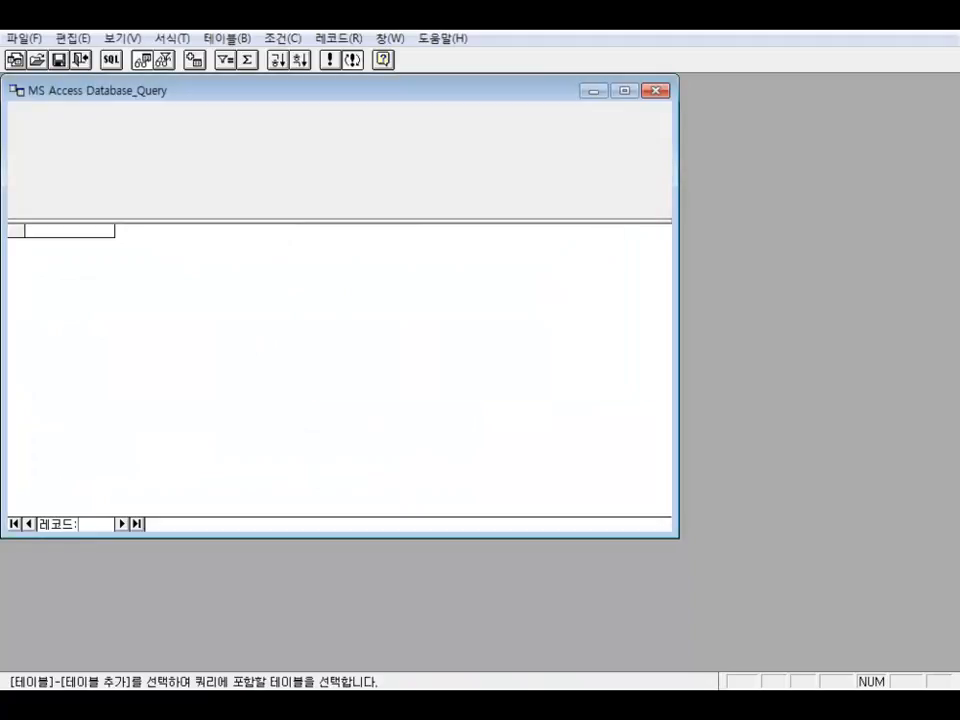
pyautogui.hotkey('alt', 'F4')
pyautogui.click(443, 306)
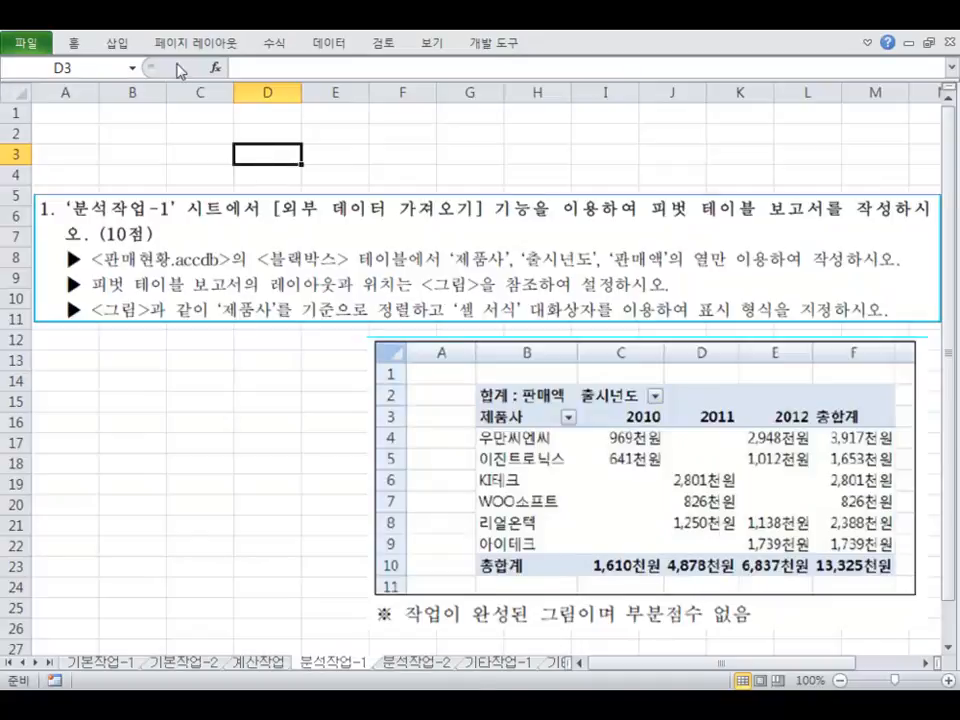
# Step: Start a Microsoft Query import with the MS Access Database as the data source
pyautogui.click(328, 43)
pyautogui.click(80, 108)
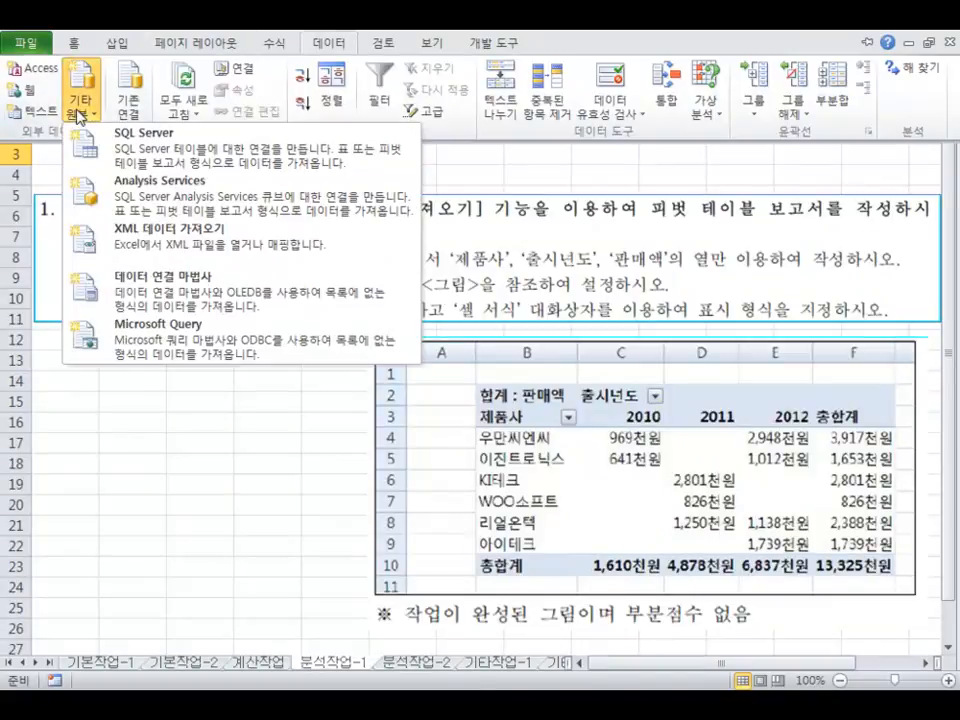
pyautogui.click(200, 338)
pyautogui.click(328, 346)
pyautogui.doubleClick(327, 348)
# Step: Choose the database 판매현황.accdb from the C:\OA folder for the query
pyautogui.doubleClick(218, 97)
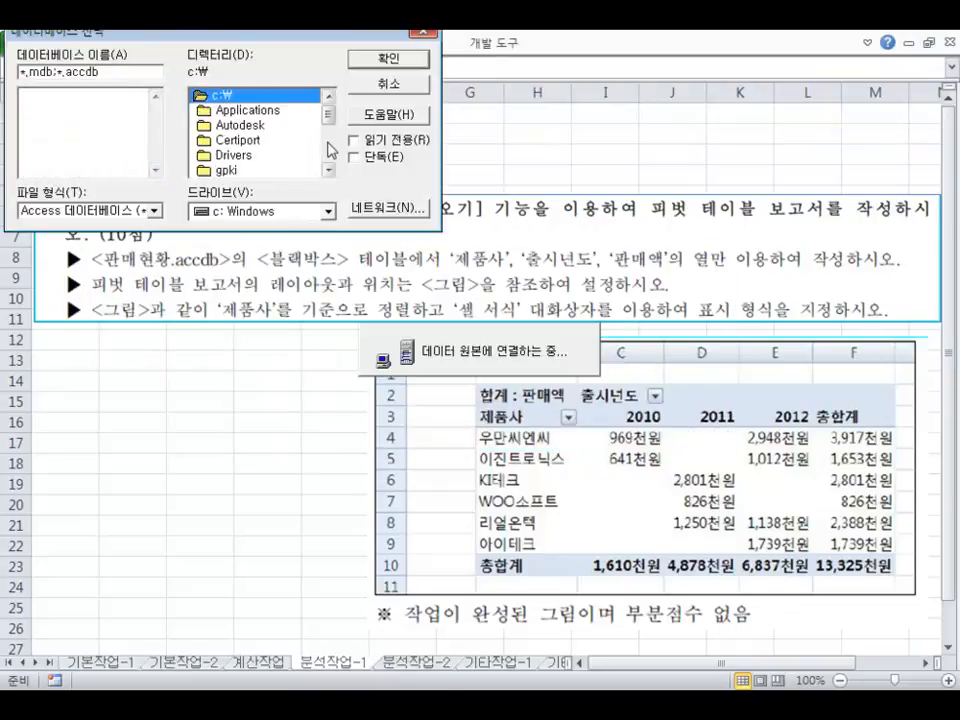
pyautogui.scroll(-3, 328, 140)
pyautogui.scroll(1, 274, 137)
pyautogui.click(247, 126)
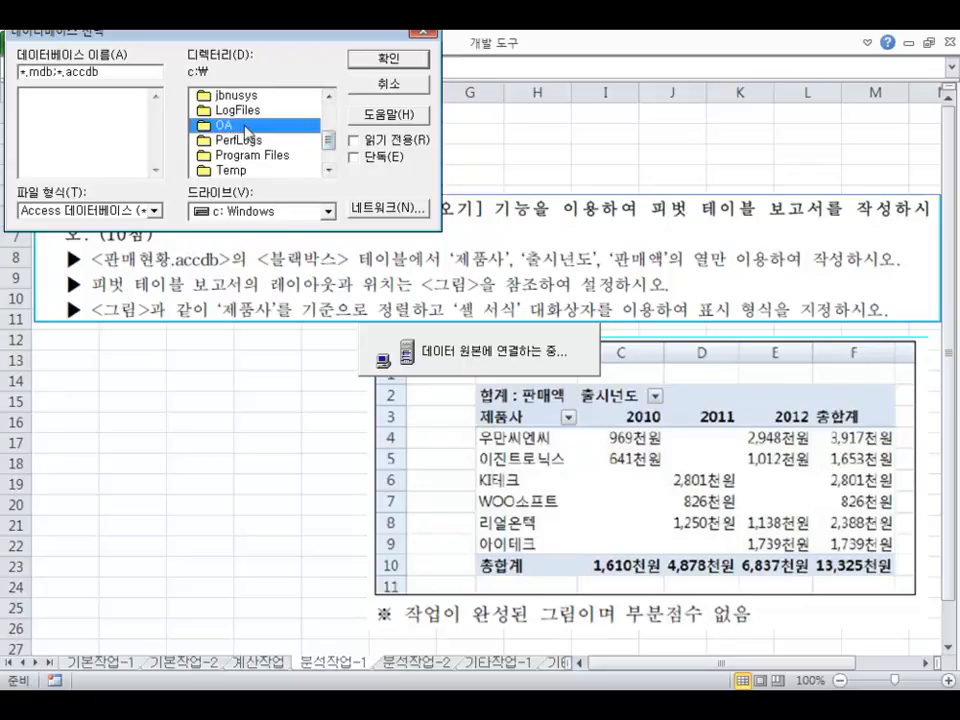
pyautogui.doubleClick(247, 126)
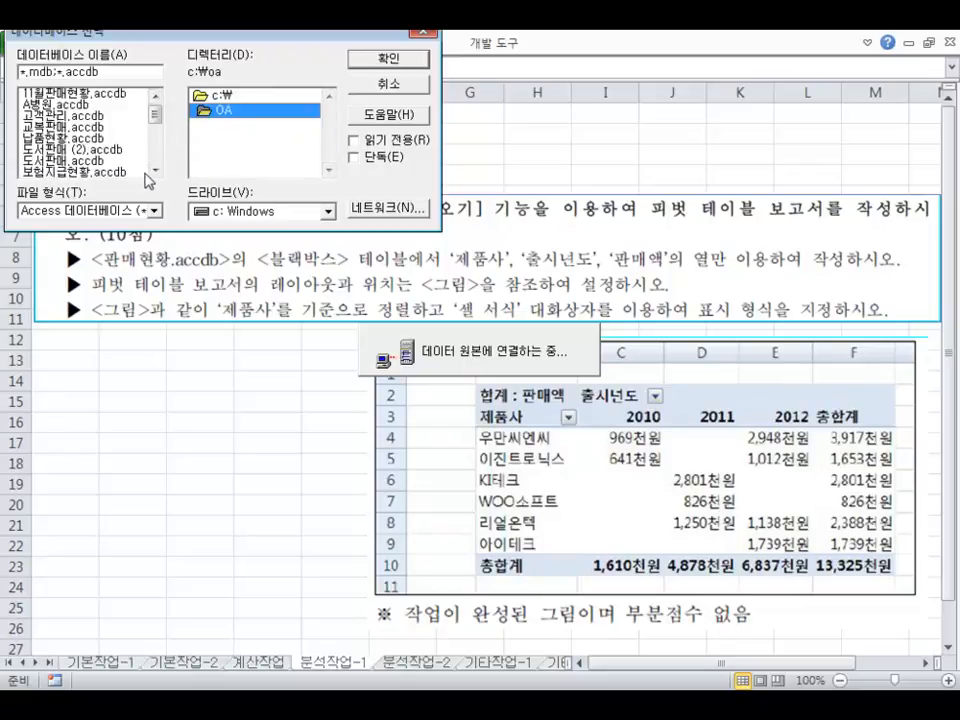
pyautogui.moveTo(155, 170); pyautogui.dragTo(157, 172)
pyautogui.doubleClick(99, 150)
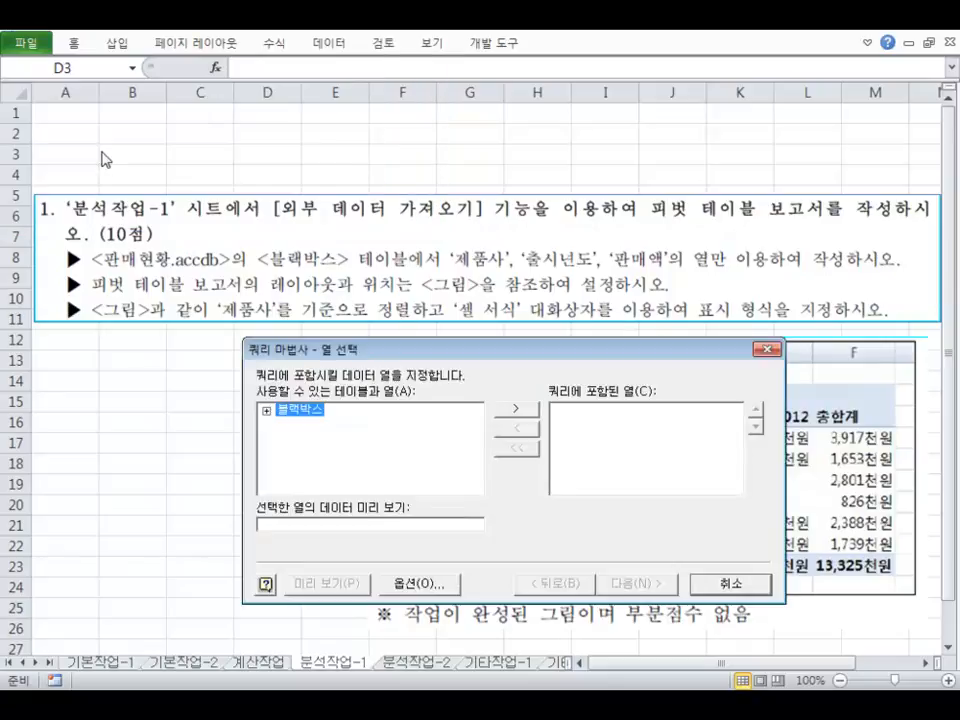
# Step: Add the columns 제품사, 출시년도 and 판매액 from the 블랙박스 table to the query
pyautogui.click(267, 411)
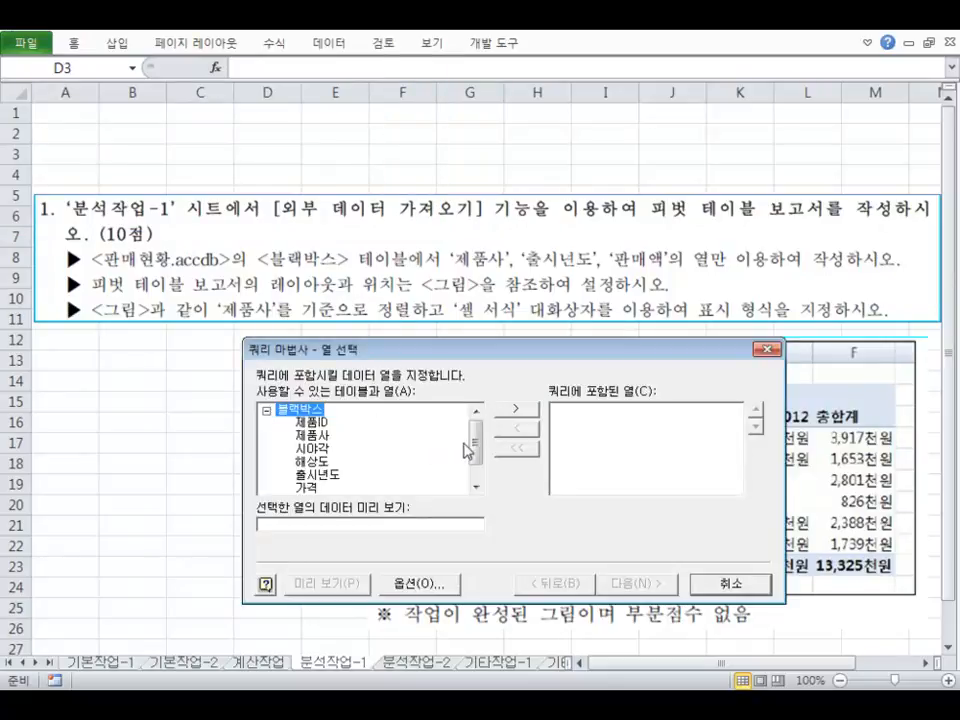
pyautogui.click(318, 437)
pyautogui.doubleClick(318, 437)
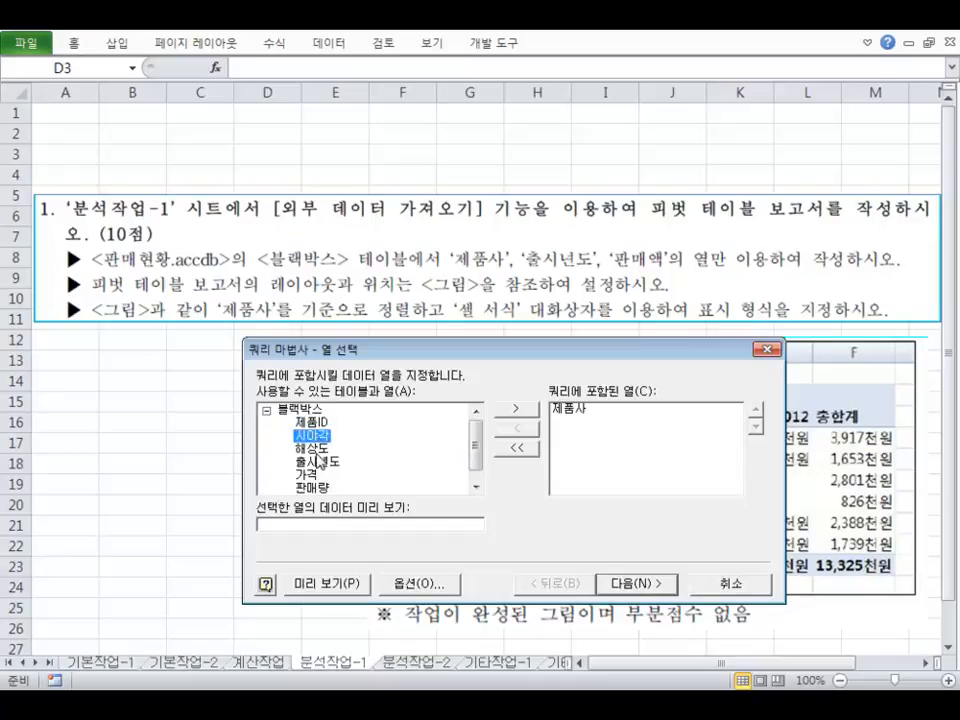
pyautogui.doubleClick(322, 462)
pyautogui.click(318, 475)
pyautogui.click(318, 488)
pyautogui.doubleClick(318, 488)
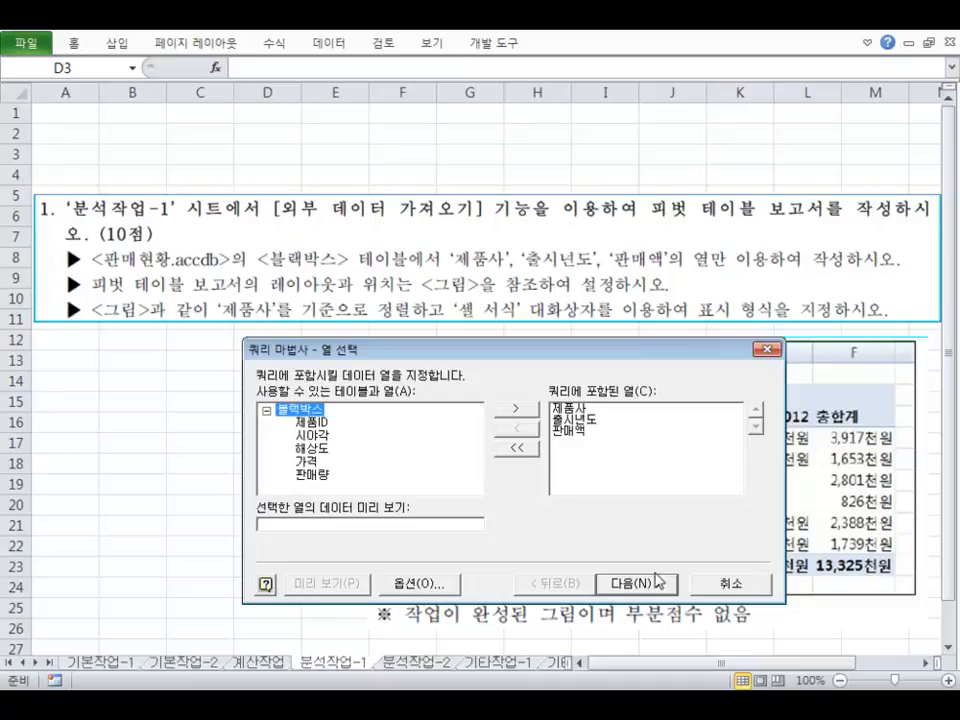
# Step: Finish the query without filter or sort criteria and return the data to Microsoft Excel
pyautogui.click(650, 581)
pyautogui.moveTo(545, 358); pyautogui.dragTo(514, 357)
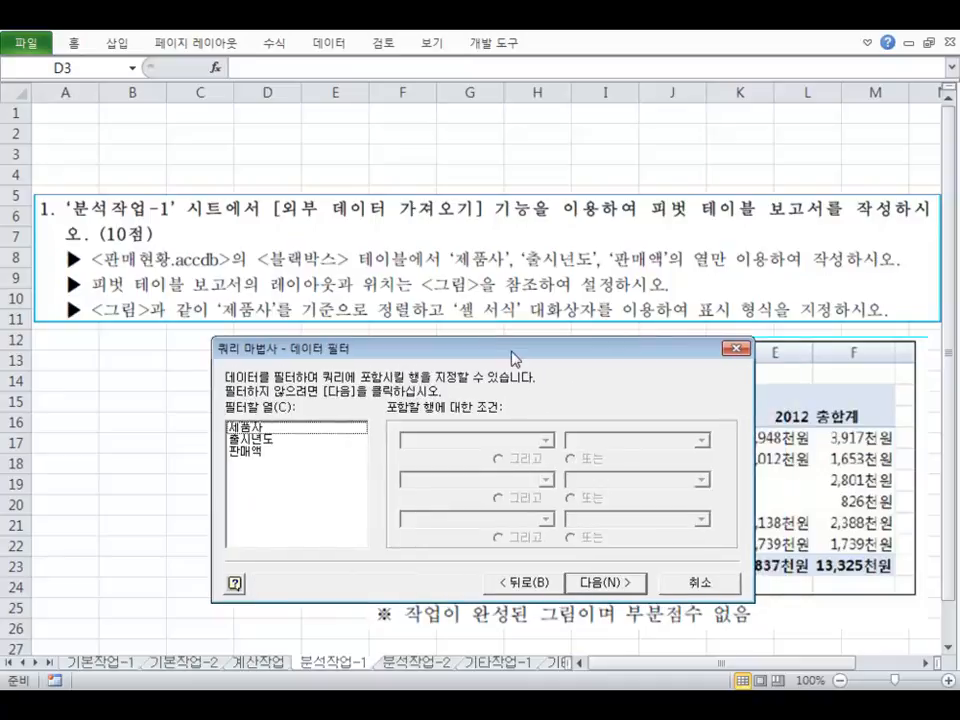
pyautogui.click(630, 588)
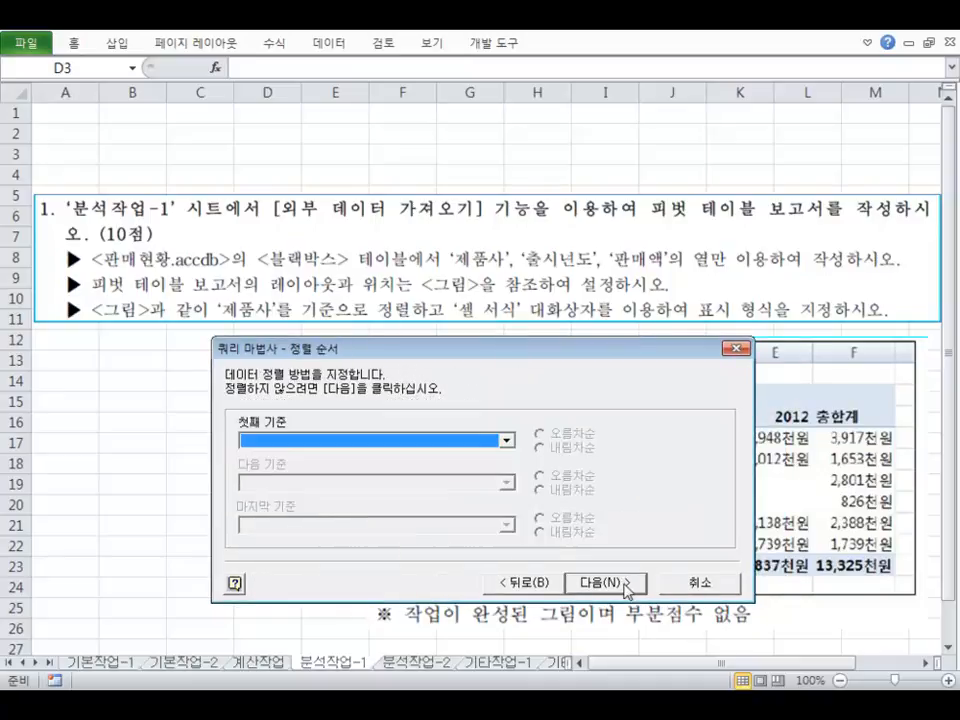
pyautogui.click(624, 585)
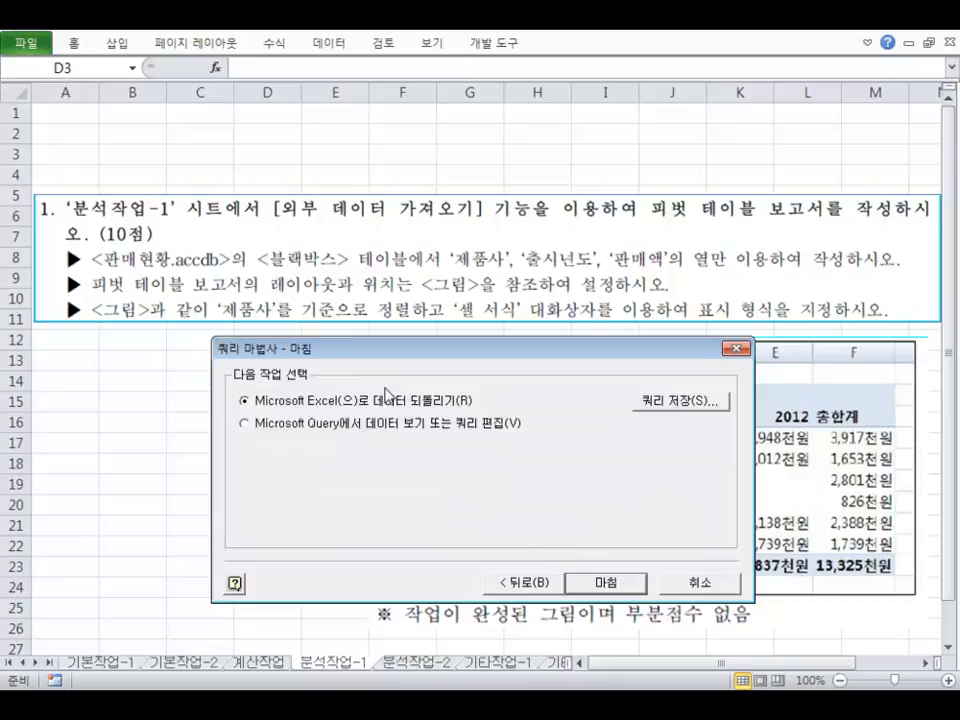
pyautogui.click(607, 583)
pyautogui.moveTo(452, 213); pyautogui.dragTo(197, 254)
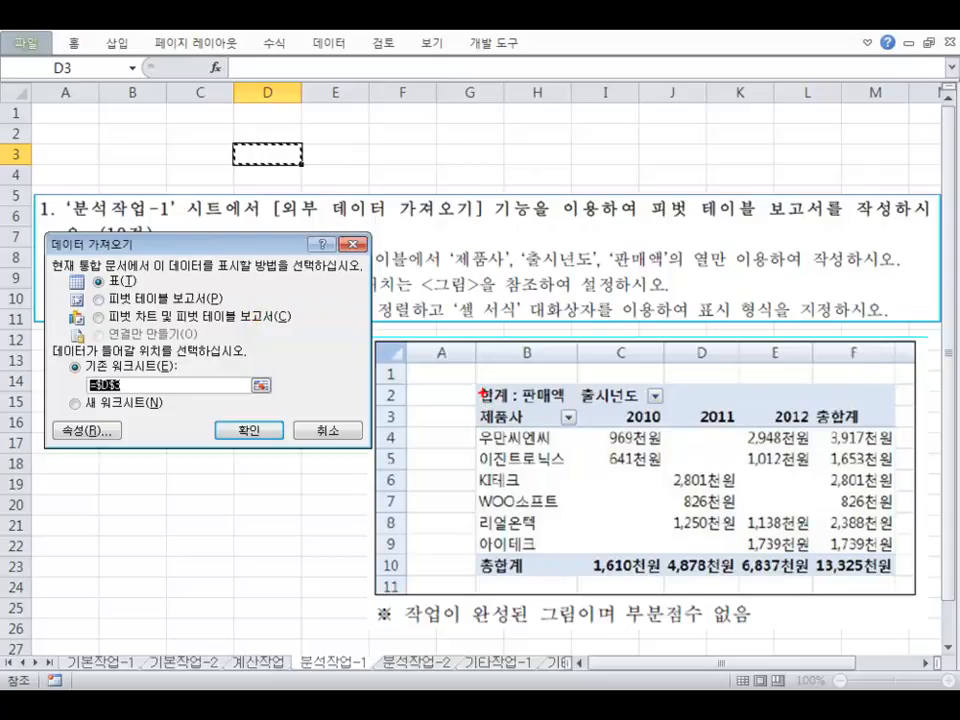
pyautogui.moveTo(481, 384)
pyautogui.mouseDown()
pyautogui.moveTo(555, 378)
pyautogui.moveTo(501, 405)
pyautogui.mouseUp()
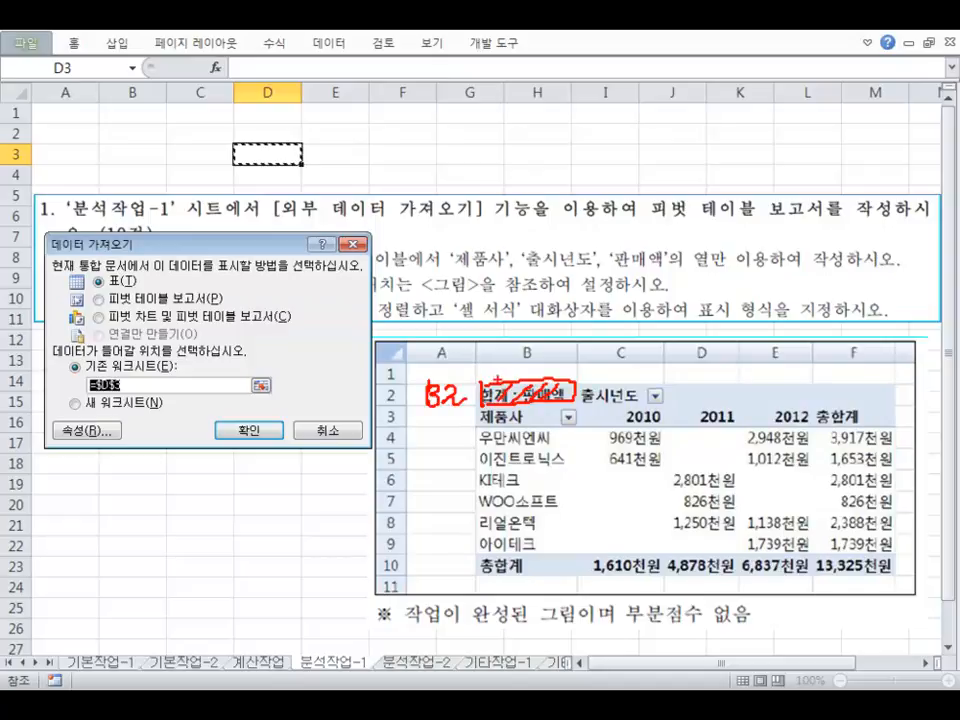
pyautogui.moveTo(480, 347)
pyautogui.mouseDown()
pyautogui.moveTo(565, 352)
pyautogui.moveTo(485, 371)
pyautogui.mouseUp()
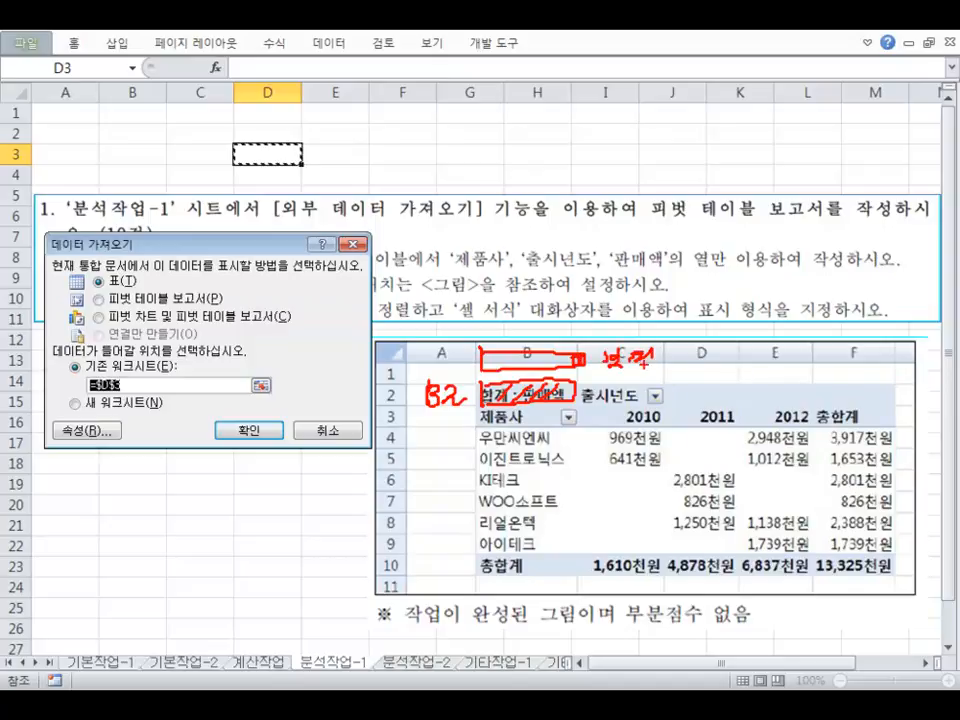
pyautogui.moveTo(588, 360); pyautogui.dragTo(622, 326)
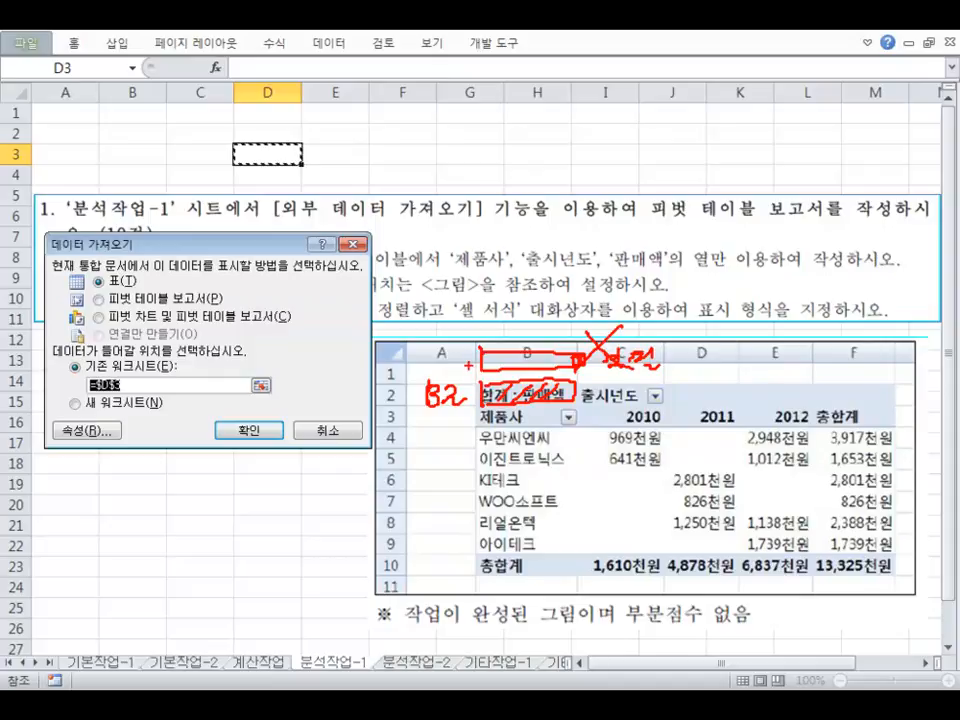
pyautogui.press('Escape')
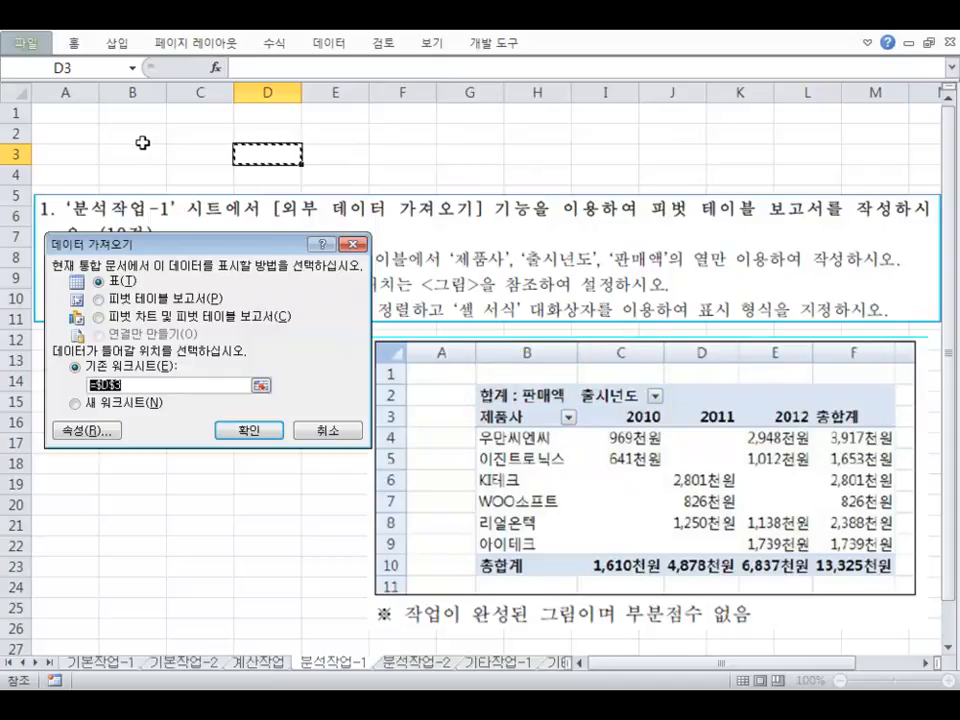
# Step: Import the query data as a table into the existing worksheet at cell B2
pyautogui.click(133, 138)
pyautogui.click(250, 430)
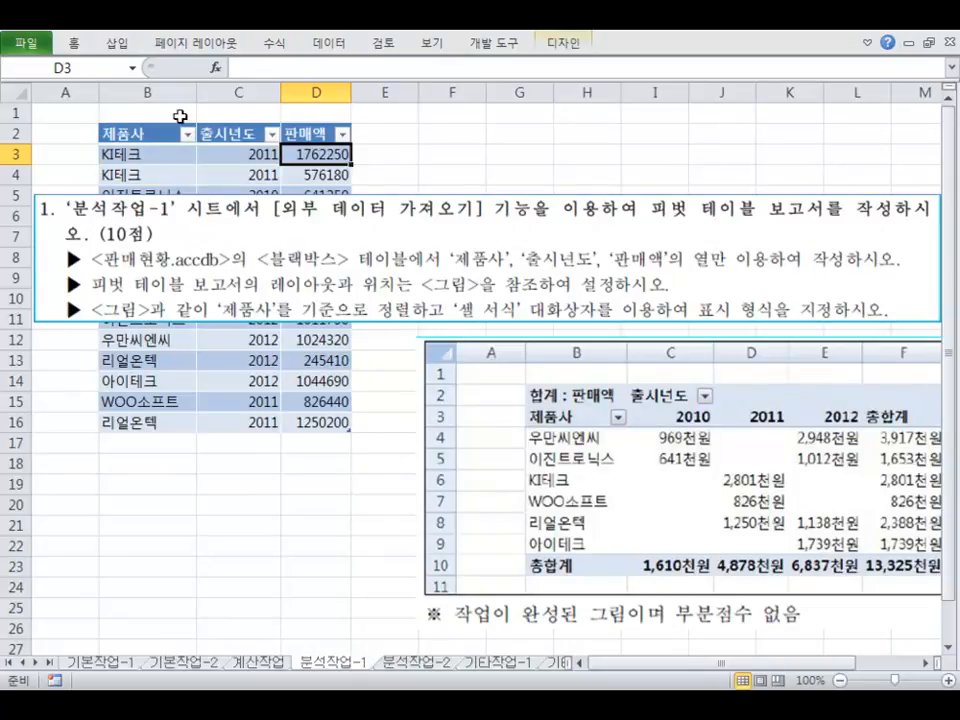
# Step: Delete columns B through E with the imported table, and move the example picture over to column E
pyautogui.click(167, 91)
pyautogui.moveTo(180, 91); pyautogui.dragTo(381, 91)
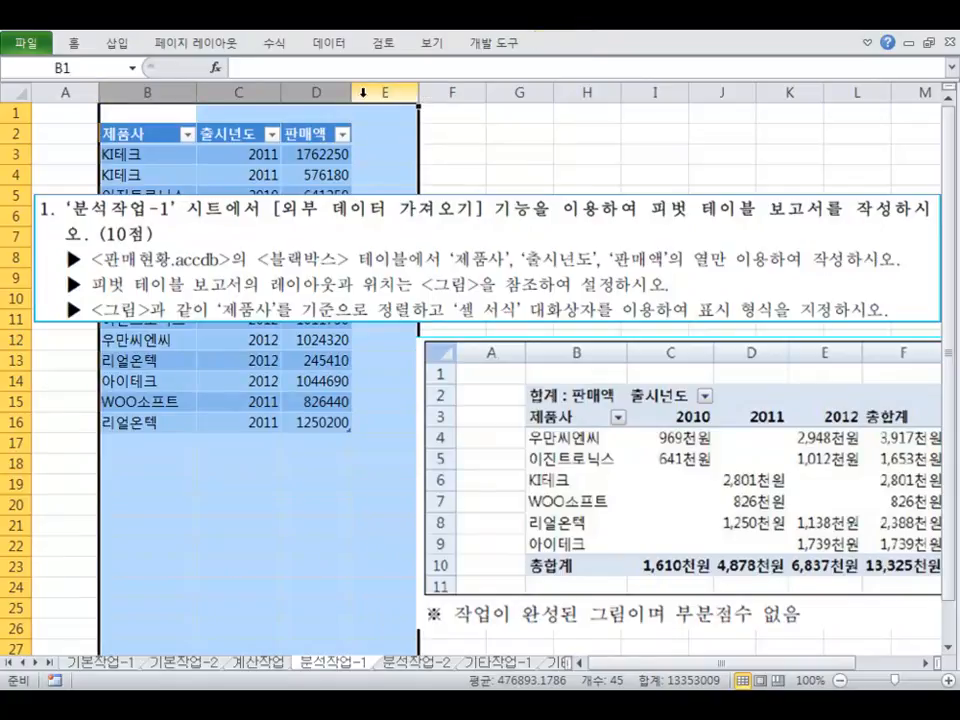
pyautogui.rightClick(320, 91)
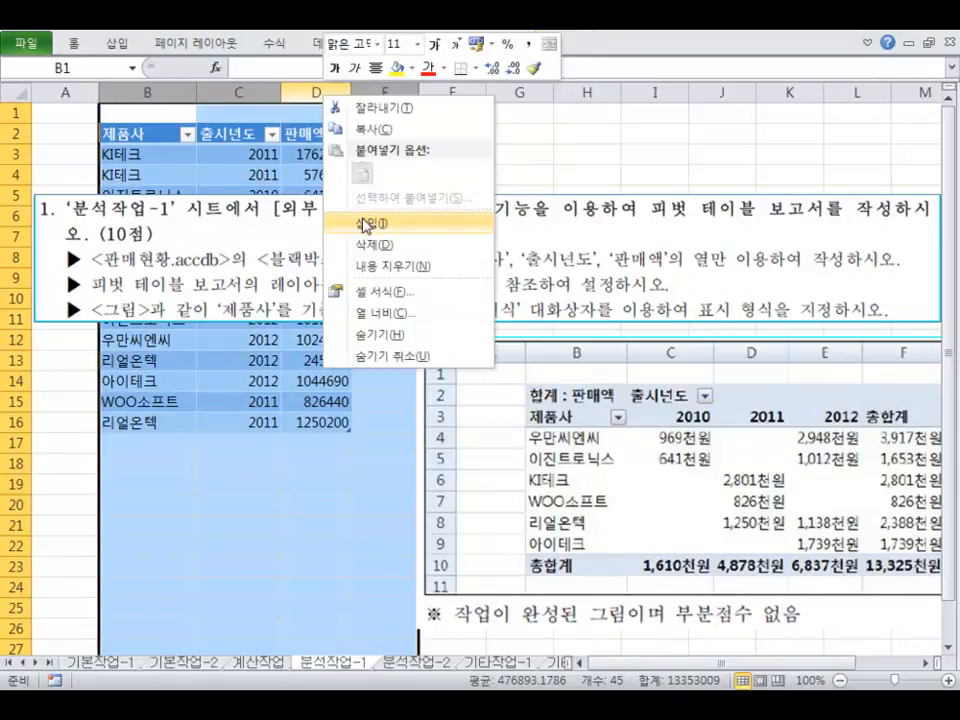
pyautogui.click(360, 245)
pyautogui.click(195, 150)
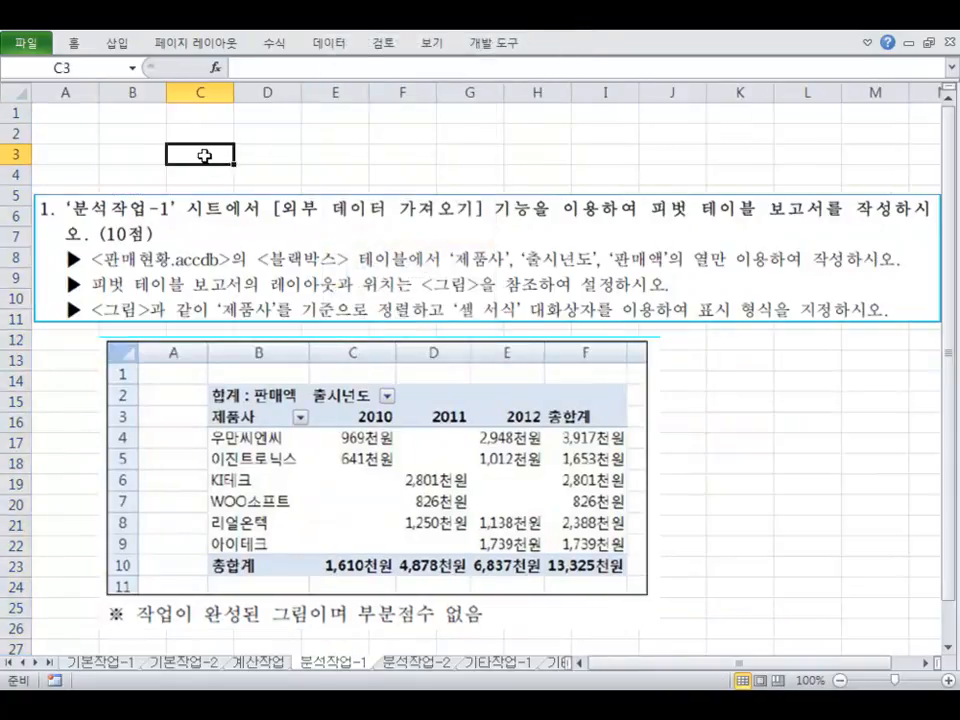
pyautogui.moveTo(412, 428); pyautogui.dragTo(632, 433)
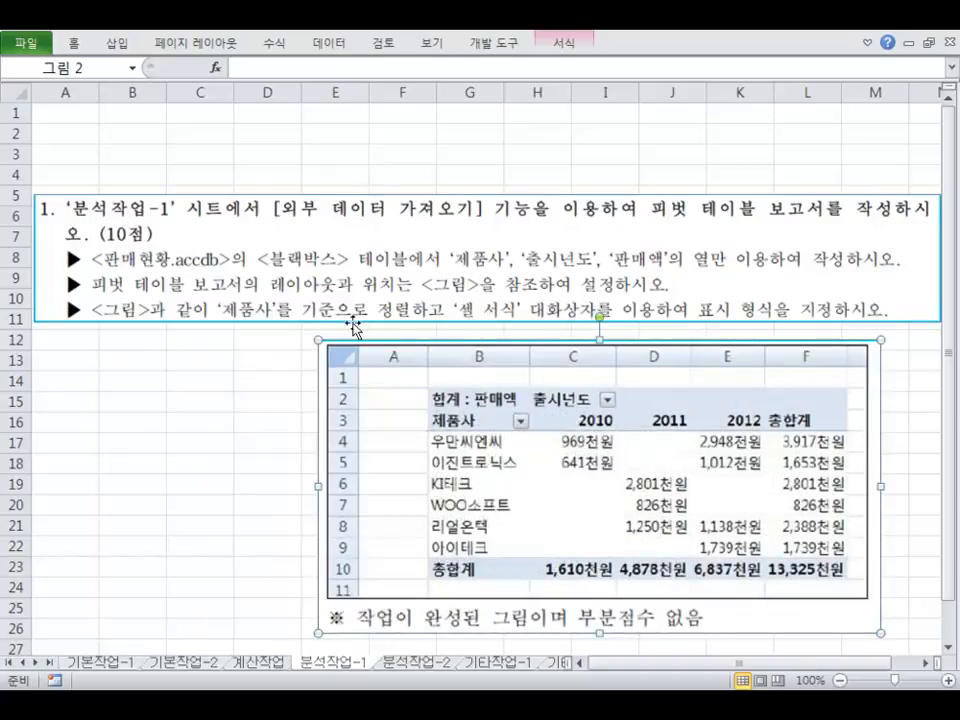
# Step: Start a new Microsoft Query import at cell B2 with MS Access Database as the data source
pyautogui.click(137, 145)
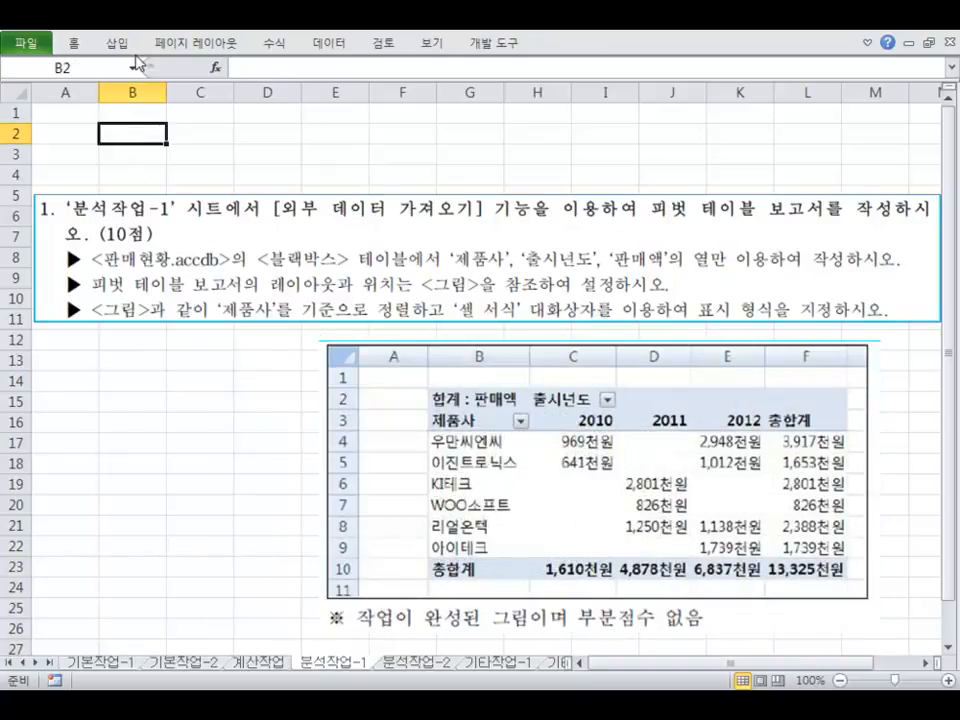
pyautogui.click(329, 43)
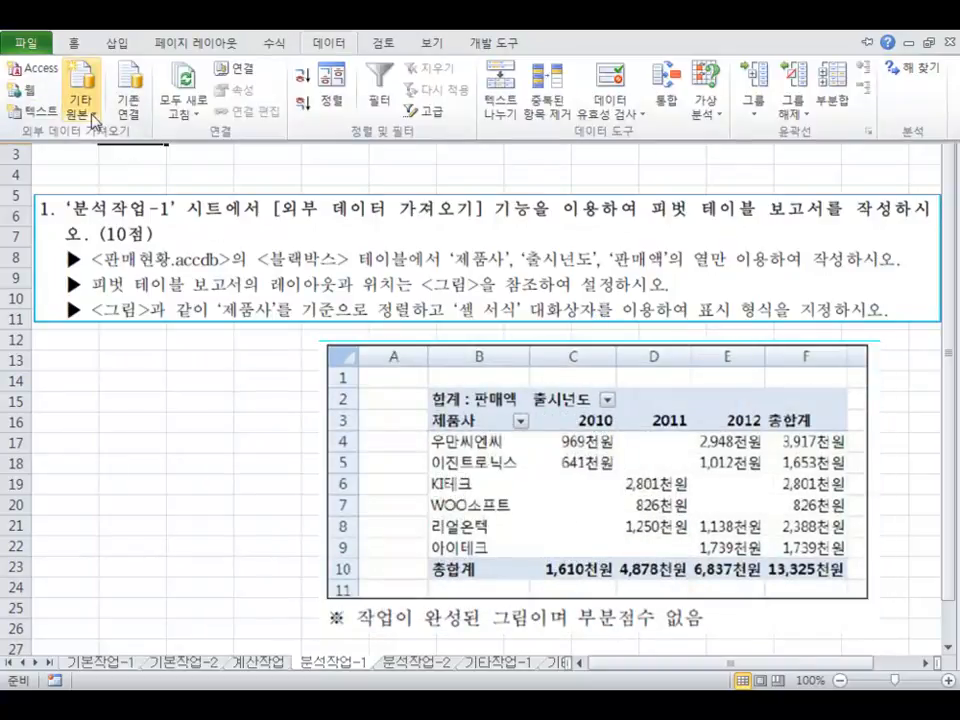
pyautogui.click(80, 100)
pyautogui.click(155, 335)
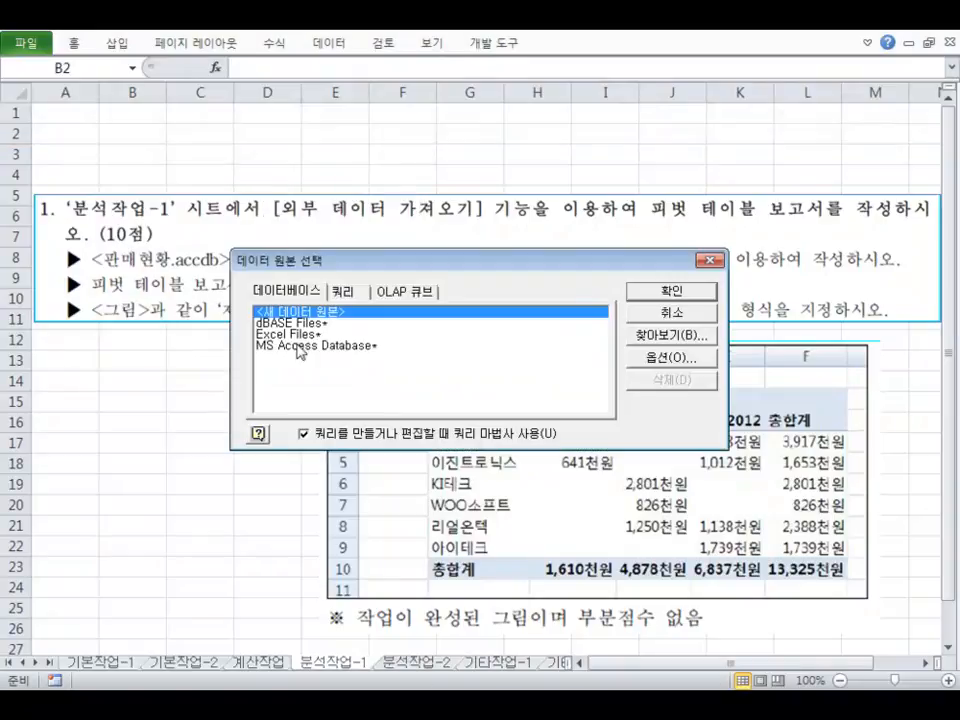
pyautogui.doubleClick(300, 348)
# Step: Open 판매현황.accdb from the C:\OA folder as the query's database
pyautogui.doubleClick(222, 95)
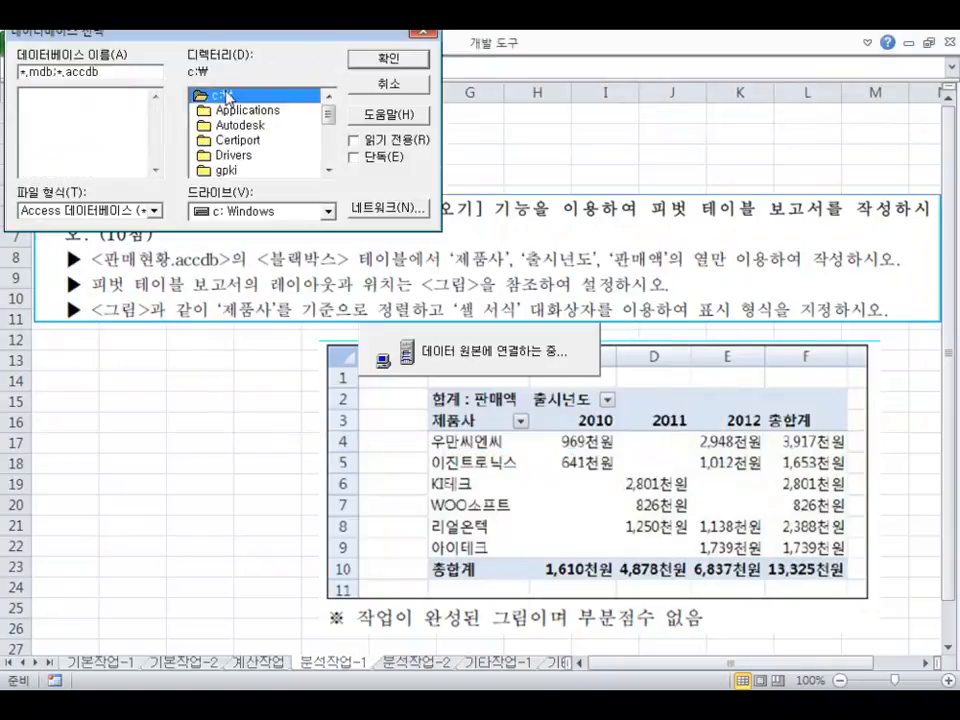
pyautogui.moveTo(333, 120); pyautogui.dragTo(328, 137)
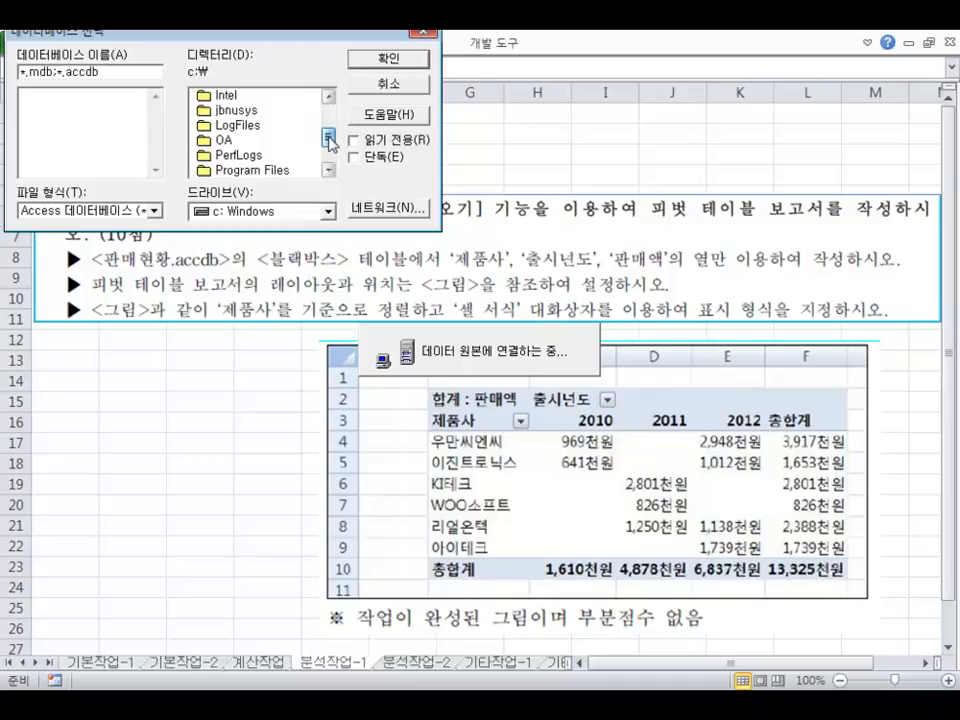
pyautogui.doubleClick(220, 140)
pyautogui.moveTo(155, 104); pyautogui.dragTo(150, 172)
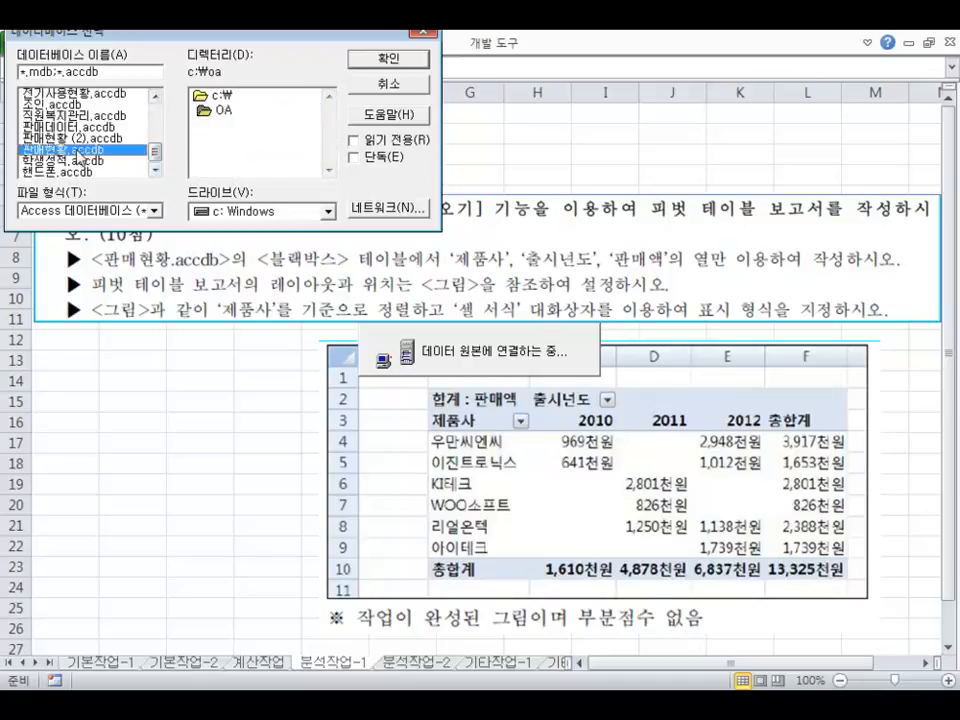
pyautogui.doubleClick(77, 152)
# Step: Include the 제품사, 출시년도 and 판매액 columns of the 블랙박스 table in the query
pyautogui.click(236, 409)
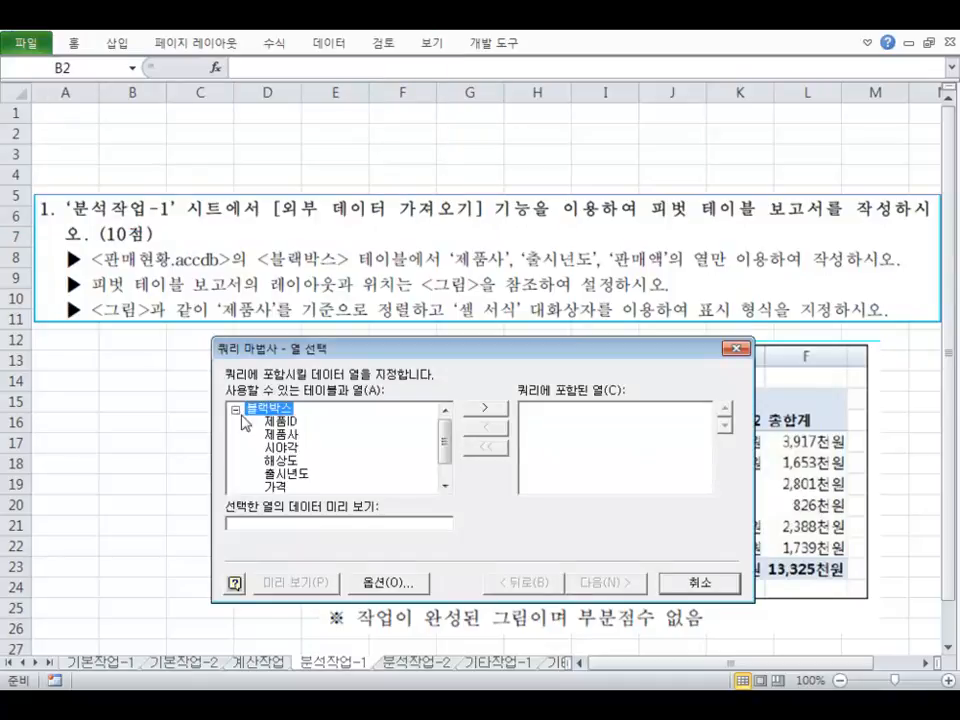
pyautogui.doubleClick(282, 435)
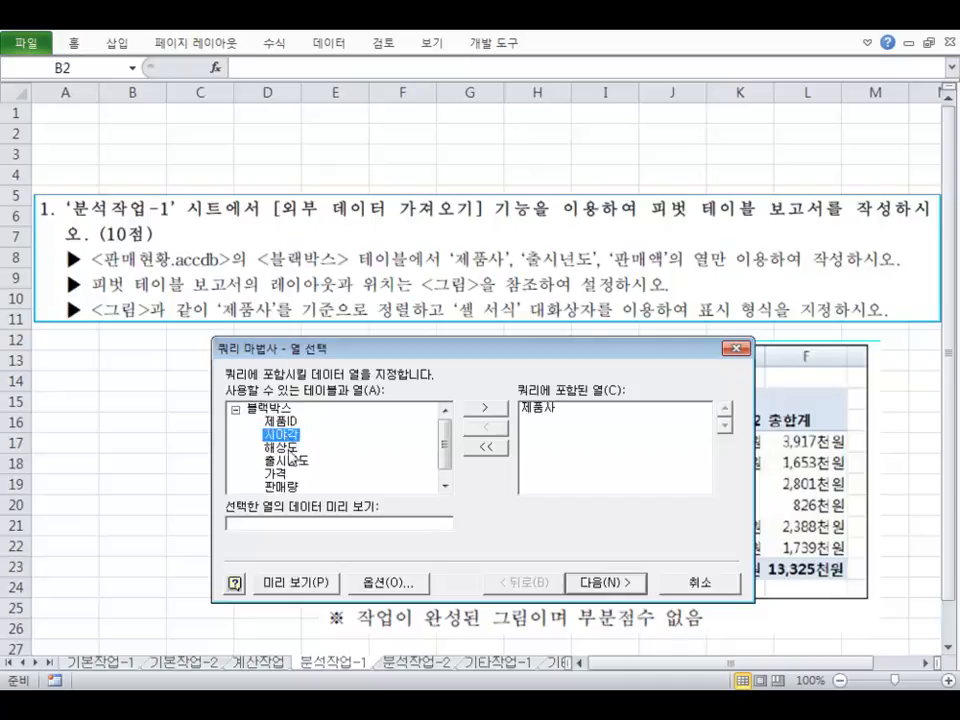
pyautogui.click(289, 461)
pyautogui.doubleClick(289, 461)
pyautogui.click(280, 487)
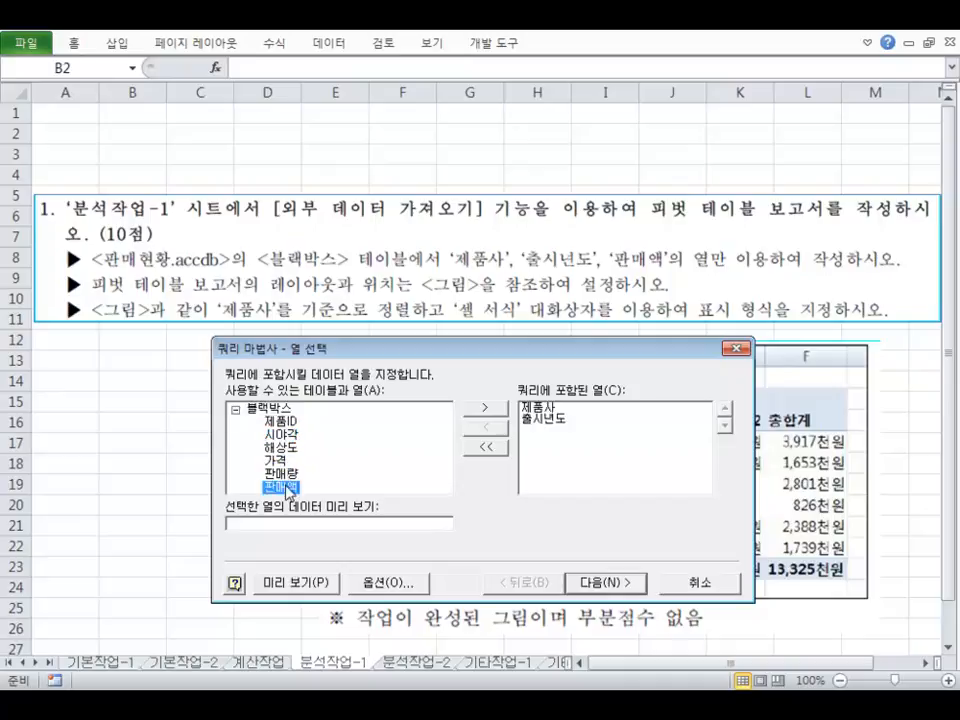
pyautogui.doubleClick(280, 487)
# Step: Complete the query with no filter or sort order, returning the data to Microsoft Excel
pyautogui.click(628, 587)
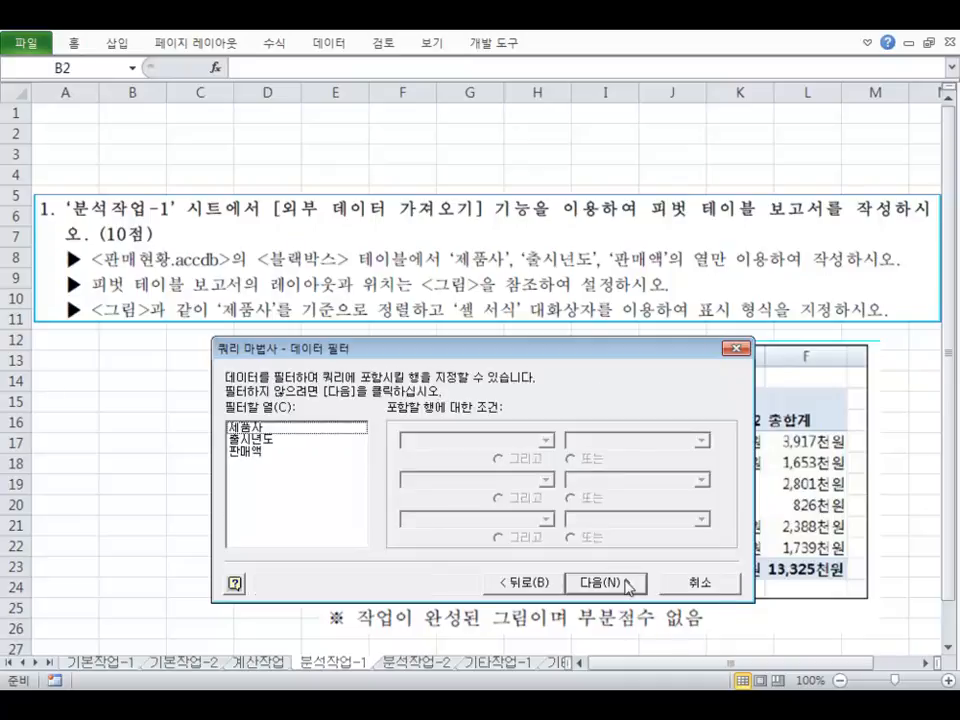
pyautogui.click(628, 587)
pyautogui.click(628, 587)
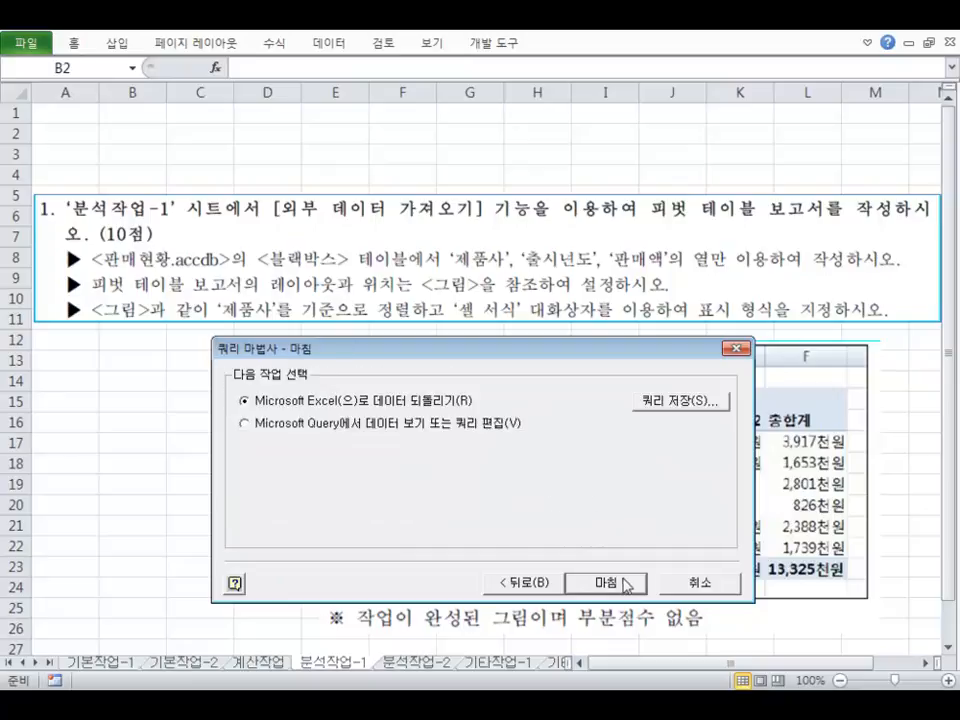
pyautogui.click(606, 583)
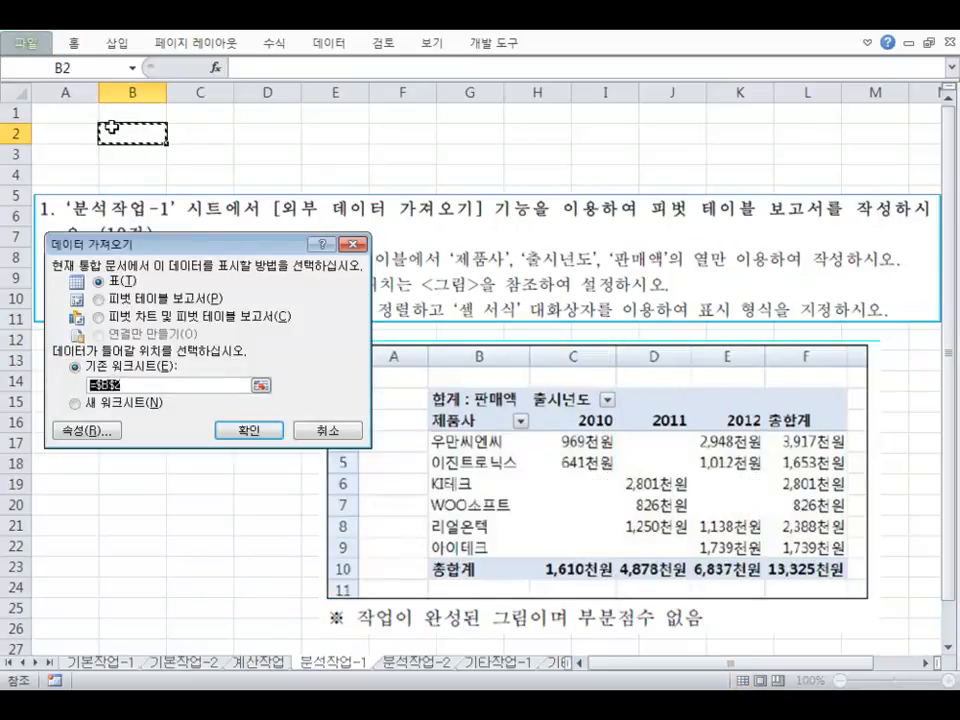
# Step: Import the data as a pivot table report at cell B2 of the existing worksheet, and move the example picture back toward column B
pyautogui.click(112, 300)
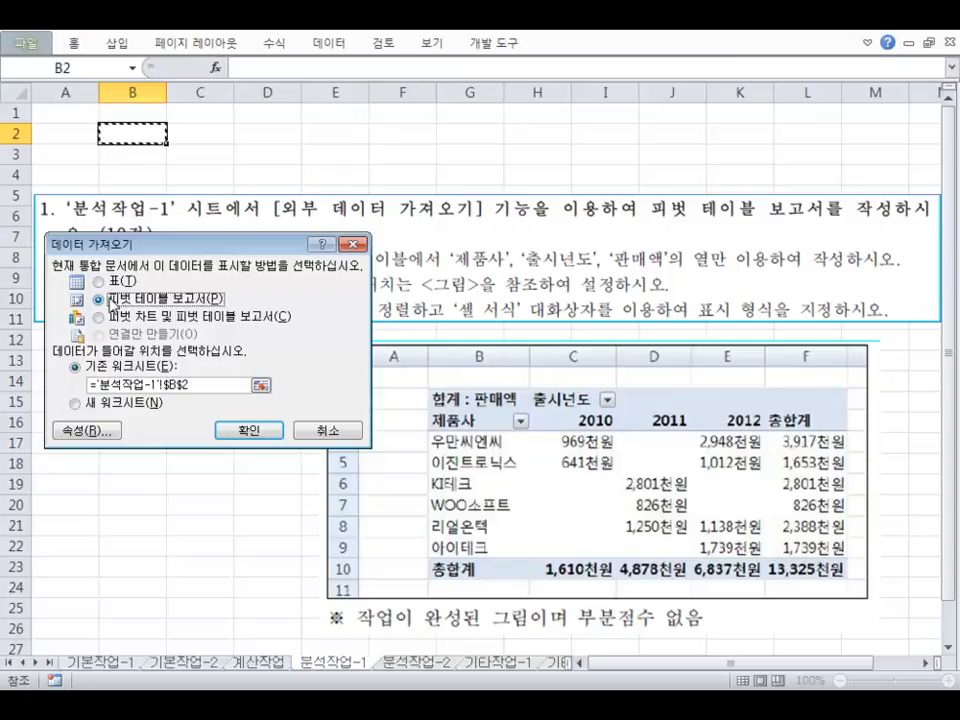
pyautogui.click(249, 430)
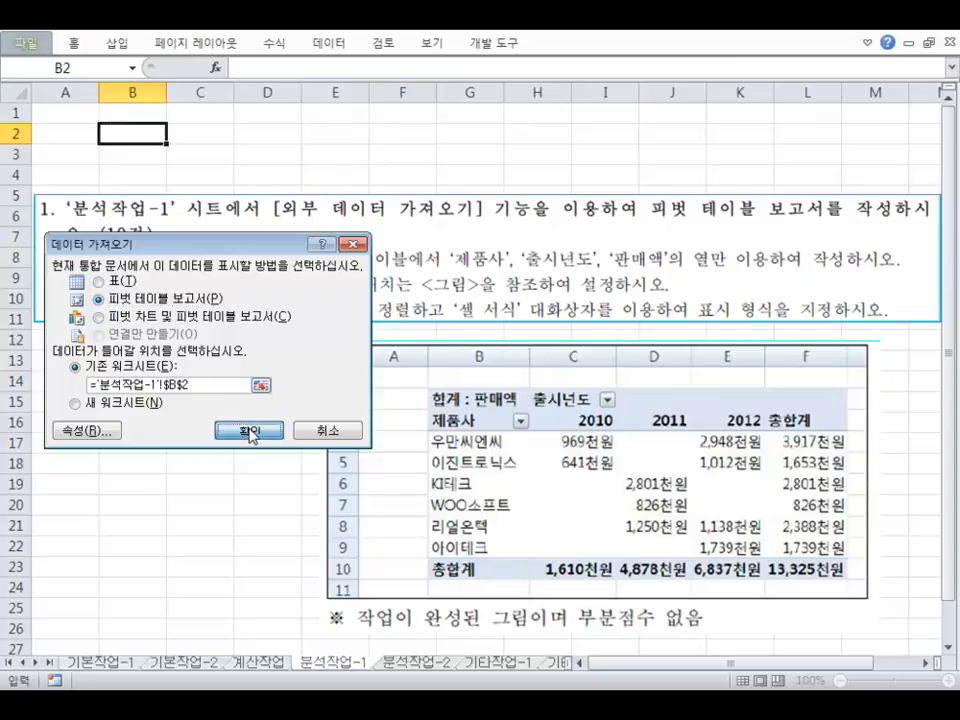
pyautogui.moveTo(443, 379); pyautogui.dragTo(400, 432)
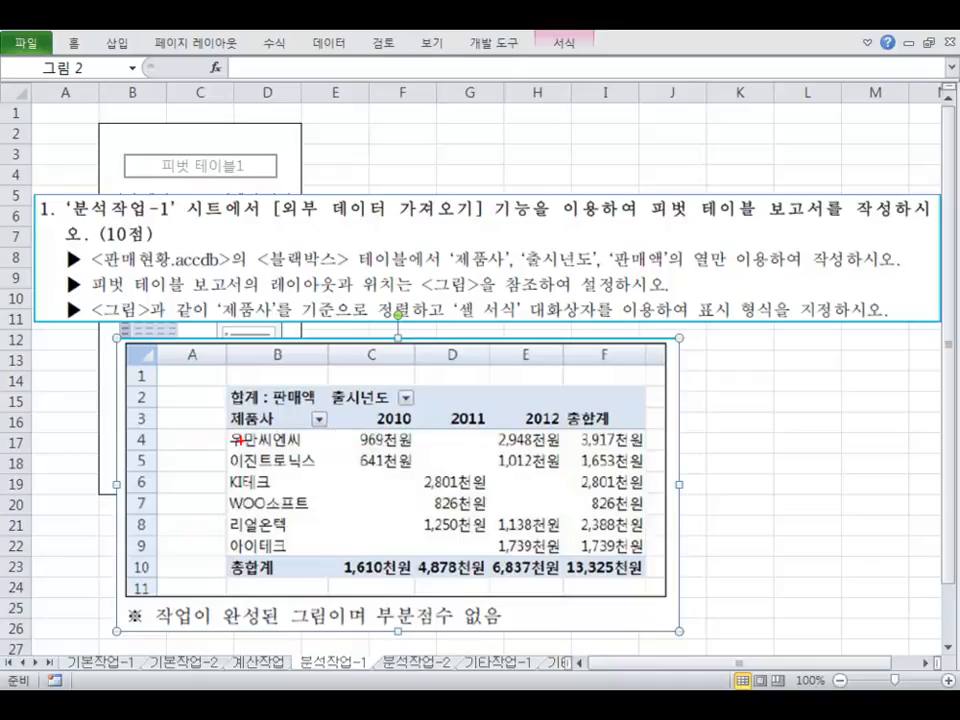
pyautogui.moveTo(377, 424); pyautogui.dragTo(562, 416)
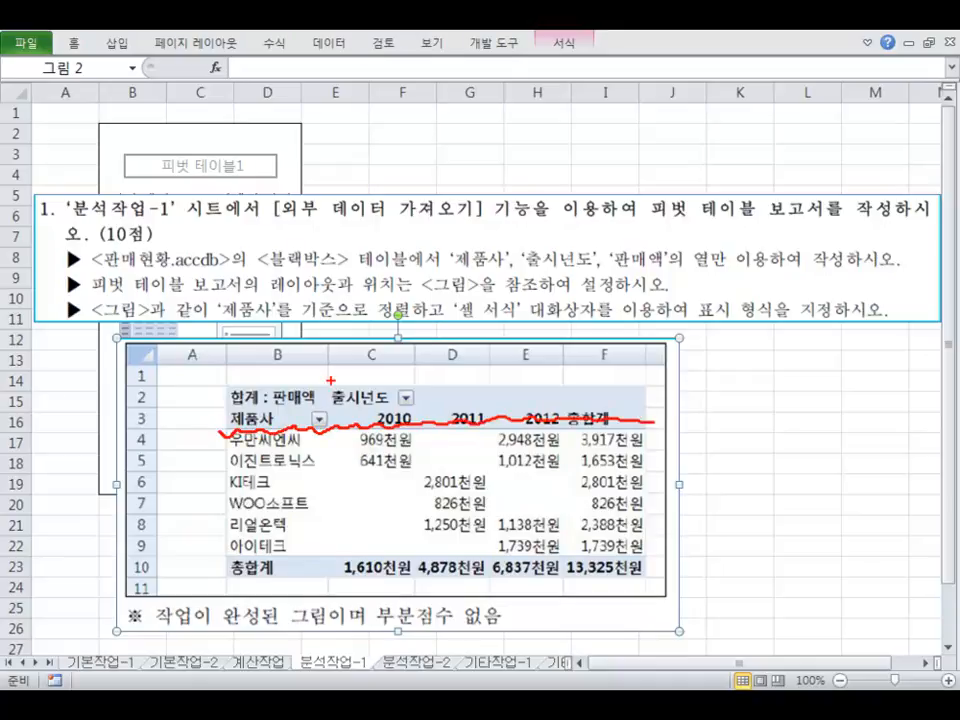
pyautogui.moveTo(333, 415); pyautogui.dragTo(333, 515)
pyautogui.moveTo(322, 453); pyautogui.dragTo(274, 490)
pyautogui.moveTo(218, 514)
pyautogui.mouseDown()
pyautogui.moveTo(218, 532)
pyautogui.moveTo(228, 533)
pyautogui.mouseUp()
pyautogui.moveTo(233, 525); pyautogui.dragTo(241, 548)
pyautogui.moveTo(201, 462)
pyautogui.mouseDown()
pyautogui.moveTo(210, 484)
pyautogui.moveTo(206, 466)
pyautogui.mouseUp()
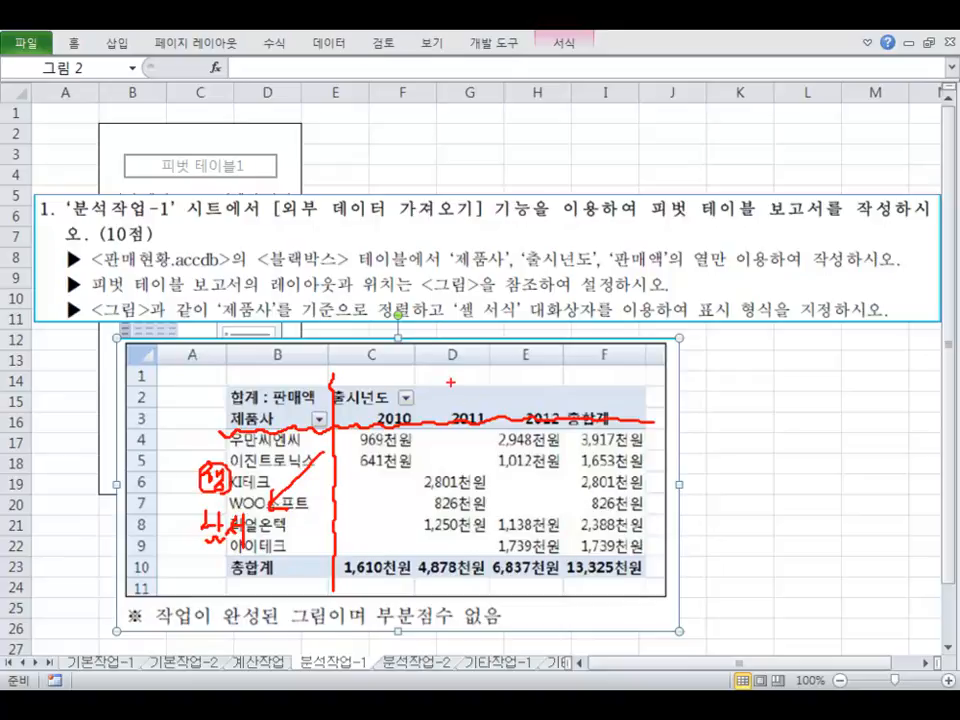
pyautogui.moveTo(402, 386)
pyautogui.mouseDown()
pyautogui.moveTo(432, 354)
pyautogui.moveTo(487, 358)
pyautogui.moveTo(486, 348)
pyautogui.moveTo(545, 404)
pyautogui.mouseUp()
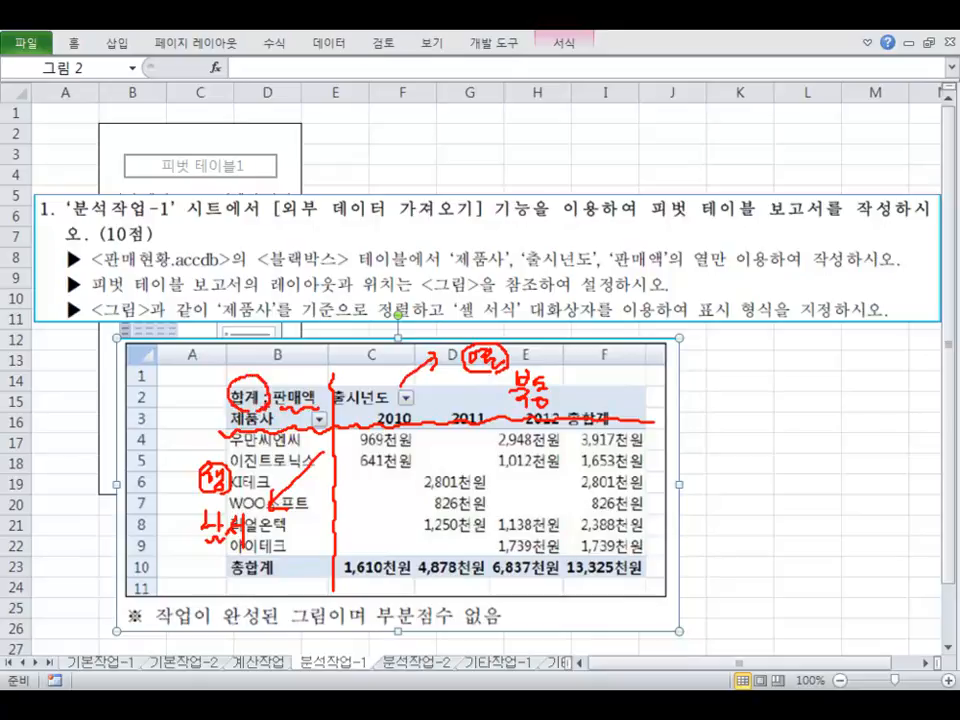
pyautogui.moveTo(265, 232)
pyautogui.mouseDown()
pyautogui.moveTo(278, 240)
pyautogui.moveTo(300, 232)
pyautogui.moveTo(305, 248)
pyautogui.moveTo(317, 236)
pyautogui.mouseUp()
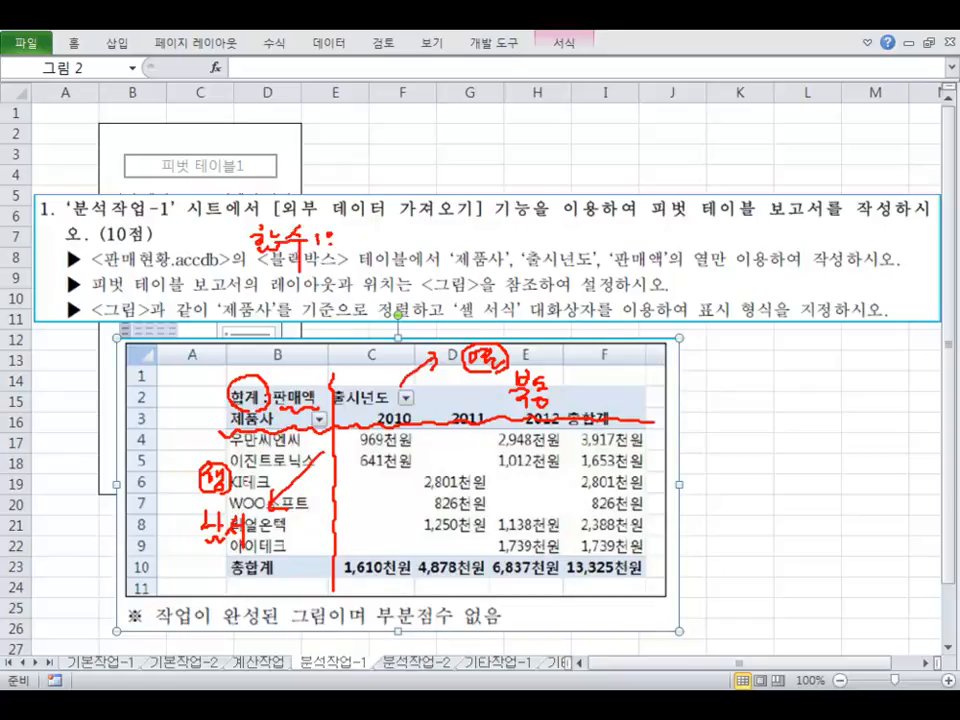
pyautogui.moveTo(366, 240); pyautogui.dragTo(407, 252)
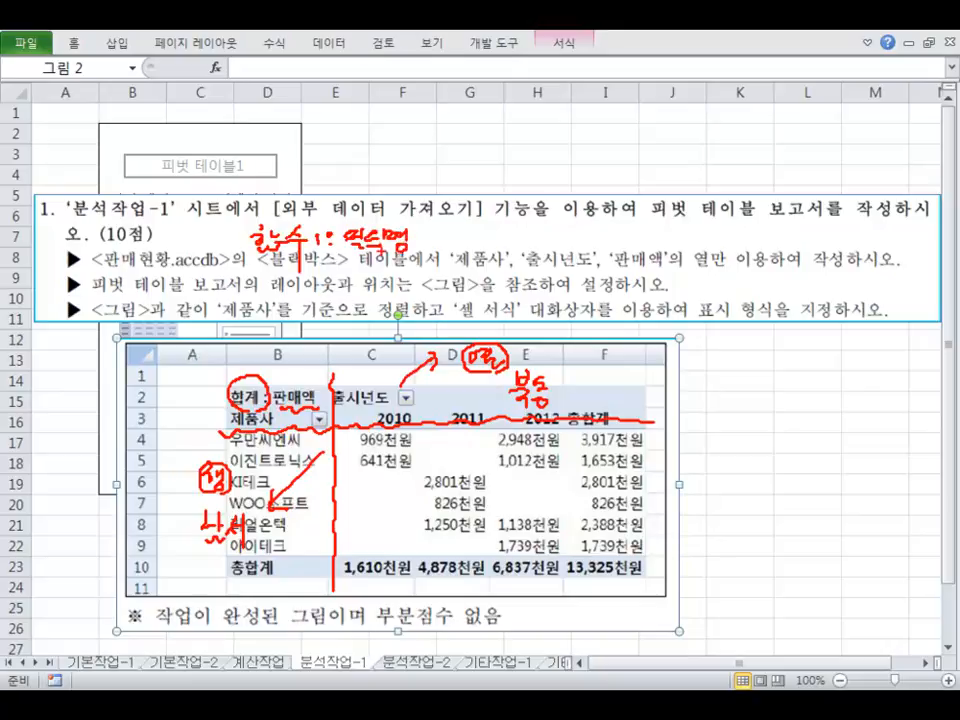
pyautogui.moveTo(338, 262); pyautogui.dragTo(289, 375)
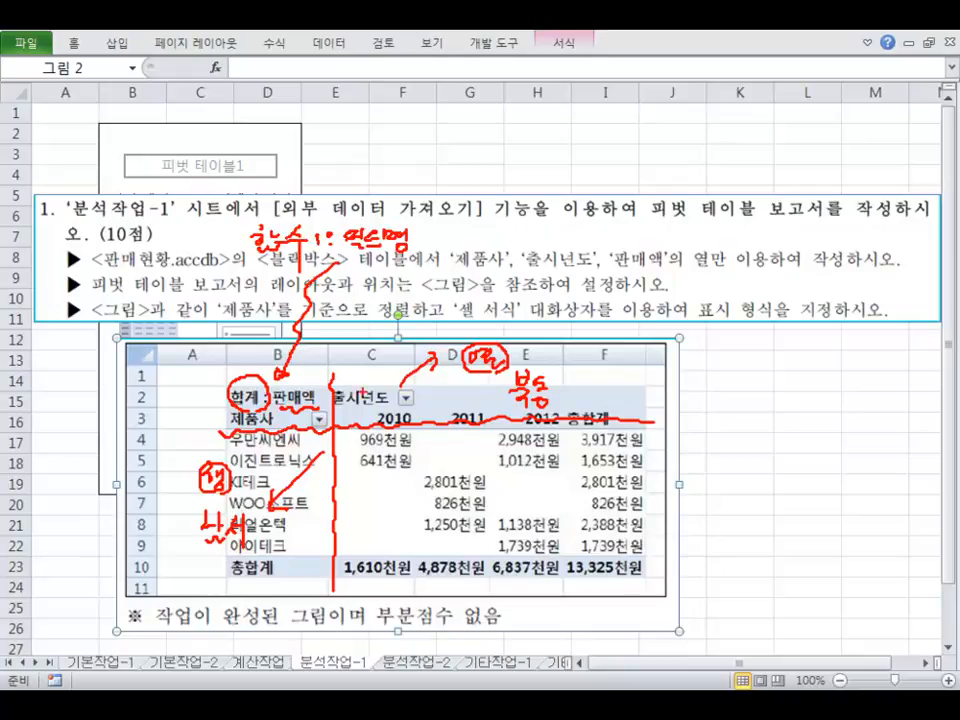
pyautogui.moveTo(163, 352)
pyautogui.mouseDown()
pyautogui.moveTo(177, 362)
pyautogui.moveTo(171, 376)
pyautogui.moveTo(185, 377)
pyautogui.mouseUp()
pyautogui.moveTo(183, 360)
pyautogui.mouseDown()
pyautogui.moveTo(176, 390)
pyautogui.moveTo(196, 391)
pyautogui.mouseUp()
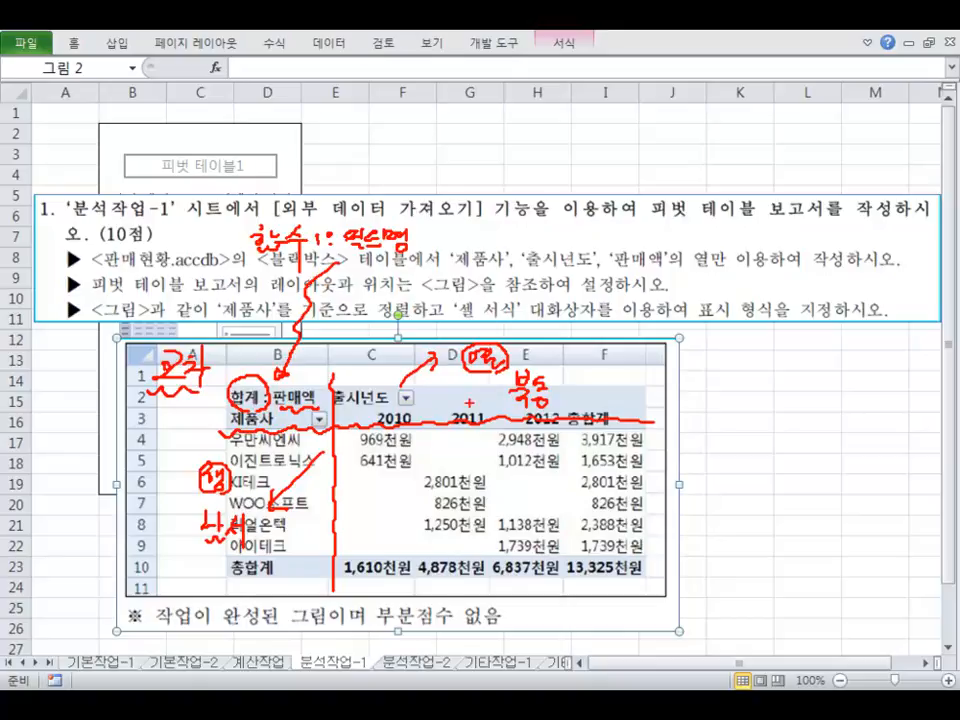
pyautogui.moveTo(463, 436); pyautogui.dragTo(463, 482)
pyautogui.moveTo(358, 488); pyautogui.dragTo(465, 491)
pyautogui.moveTo(444, 493); pyautogui.dragTo(465, 494)
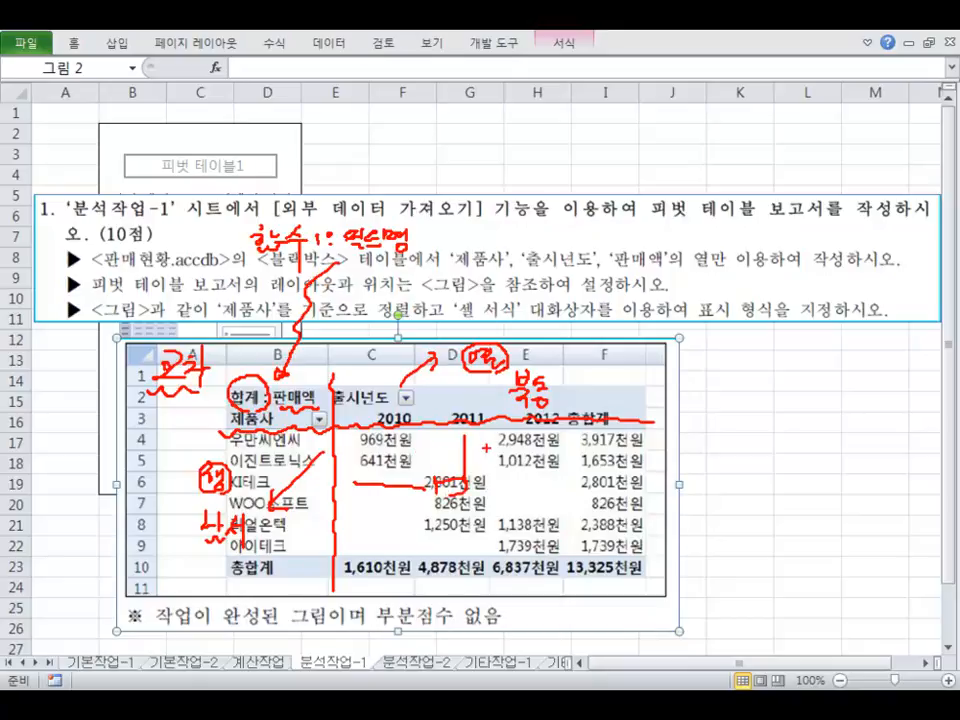
pyautogui.press('Escape')
# Step: Lay out the pivot table with 제품사 as row labels, 출시년도 as column labels and 판매액 as summed values
pyautogui.click(269, 182)
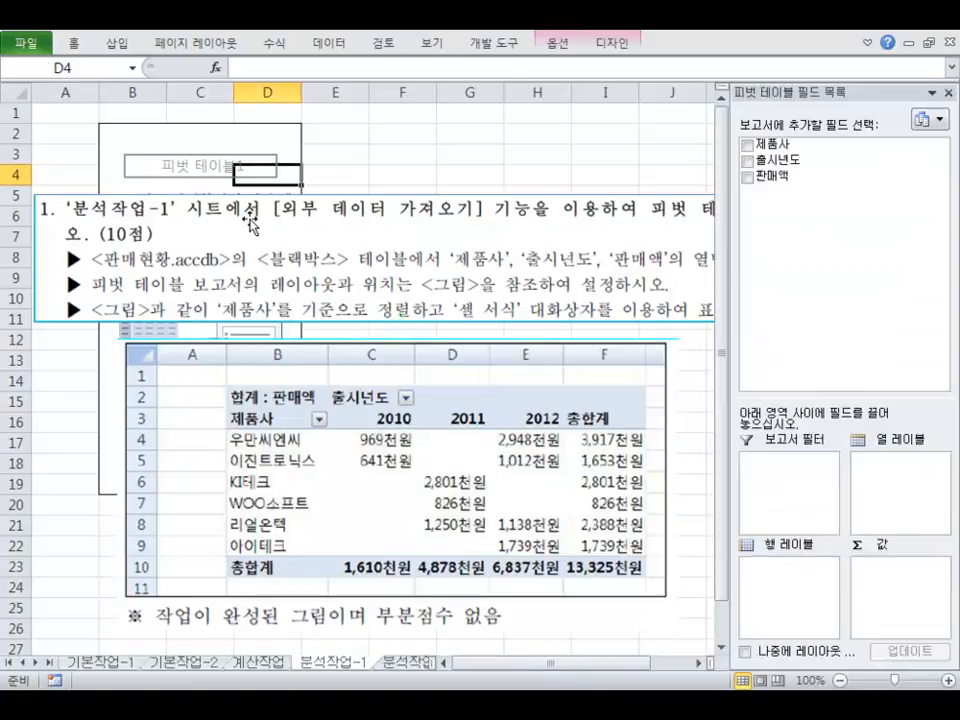
pyautogui.moveTo(757, 147); pyautogui.dragTo(780, 600)
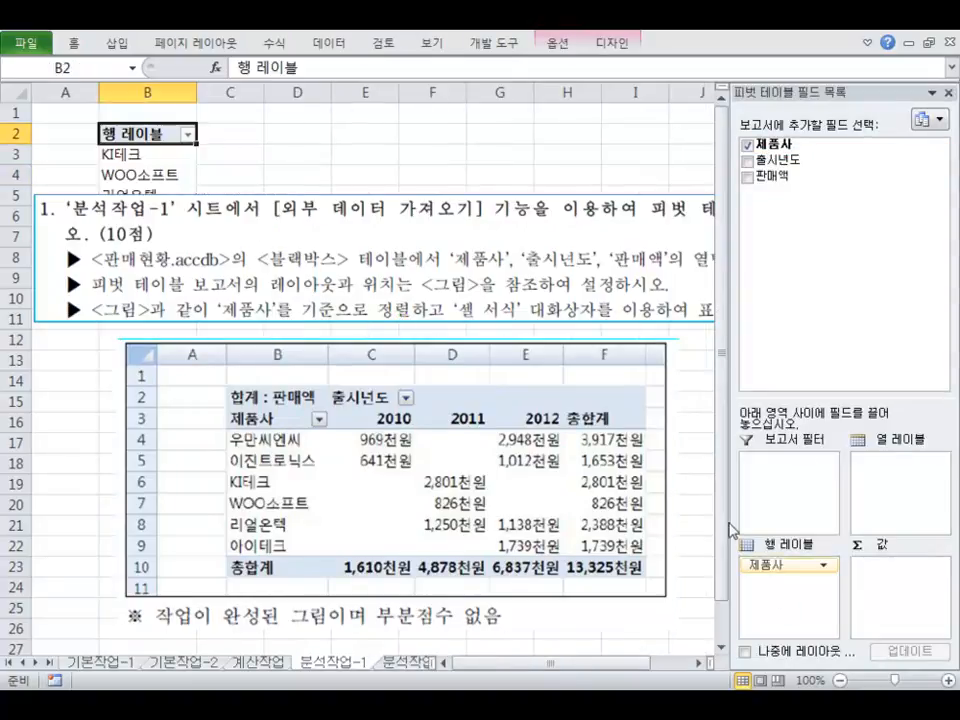
pyautogui.moveTo(285, 448)
pyautogui.mouseDown()
pyautogui.moveTo(296, 440)
pyautogui.moveTo(267, 444)
pyautogui.mouseUp()
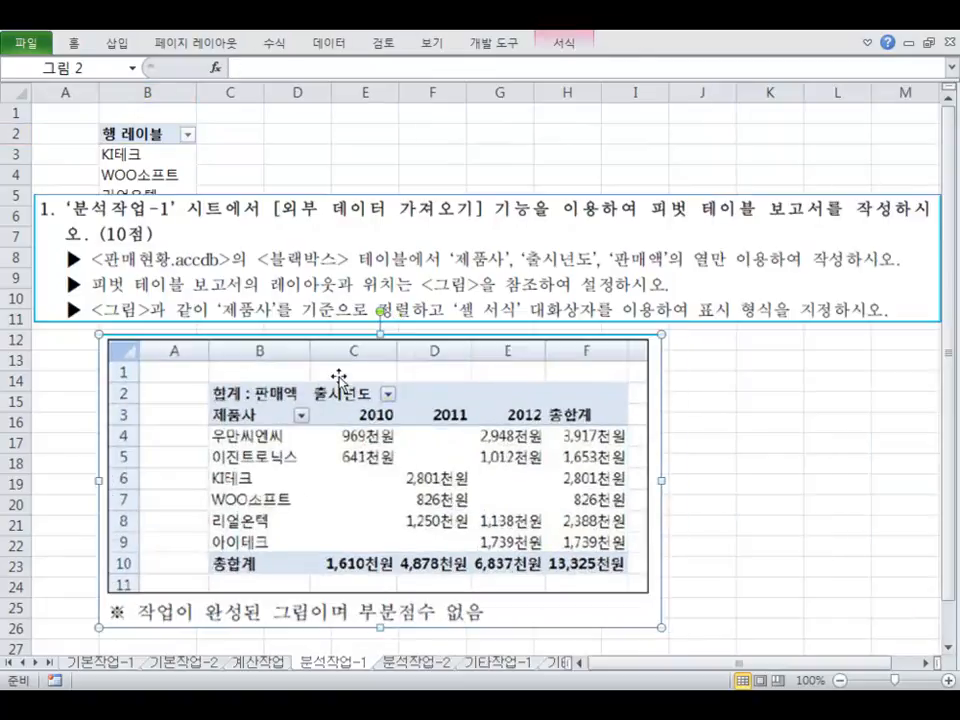
pyautogui.click(136, 153)
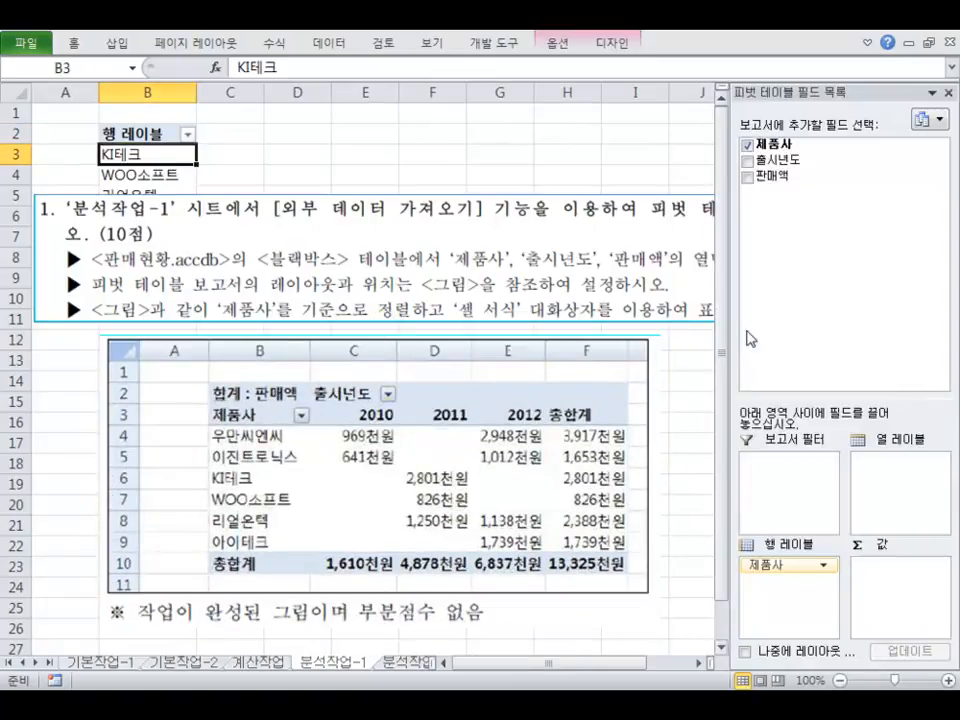
pyautogui.moveTo(790, 160); pyautogui.dragTo(885, 470)
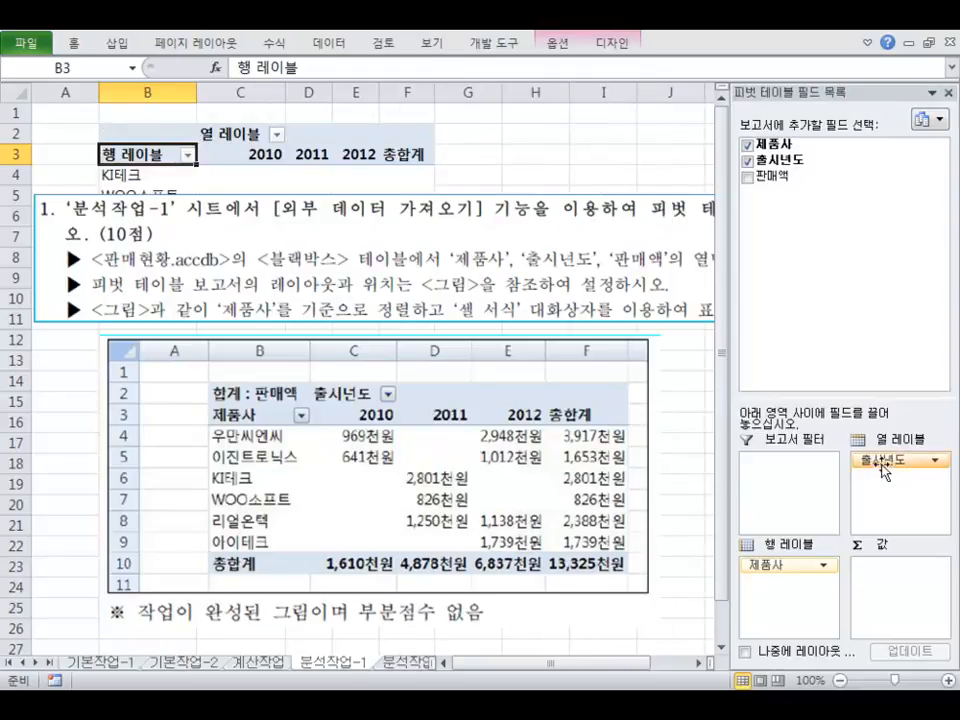
pyautogui.moveTo(785, 177); pyautogui.dragTo(882, 580)
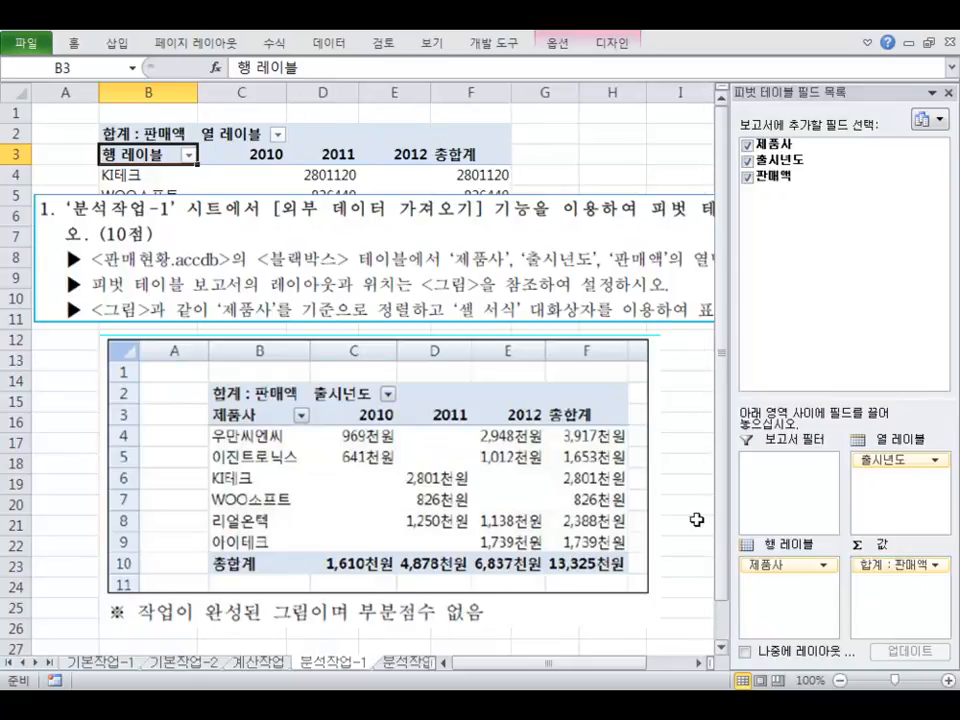
# Step: Move the instruction picture down to row 11 so it no longer covers the pivot table's data rows
pyautogui.click(602, 271)
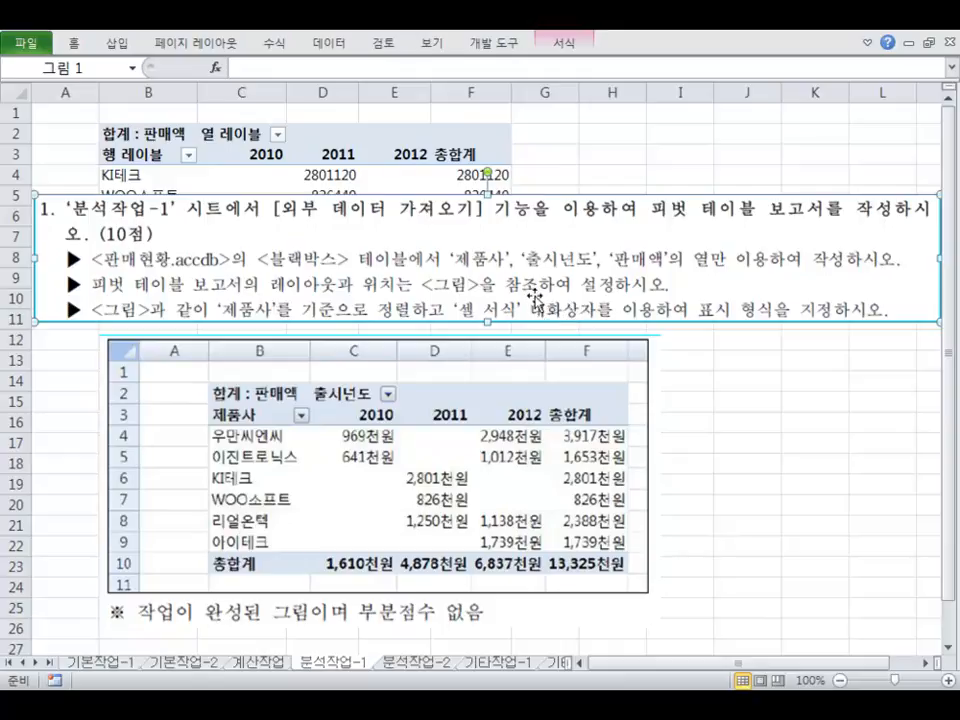
pyautogui.moveTo(533, 285); pyautogui.dragTo(529, 388)
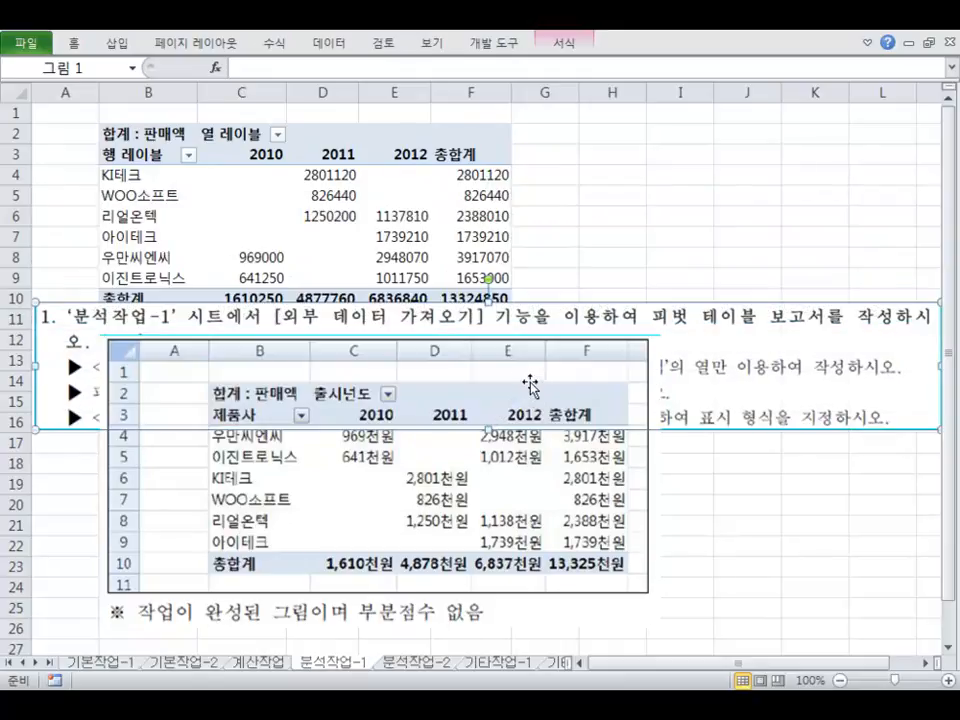
# Step: Place the instruction picture from row 15 and the example picture from row 12, clear of the pivot table
pyautogui.click(517, 535)
pyautogui.moveTo(517, 535); pyautogui.dragTo(512, 549)
pyautogui.moveTo(714, 372); pyautogui.dragTo(710, 264)
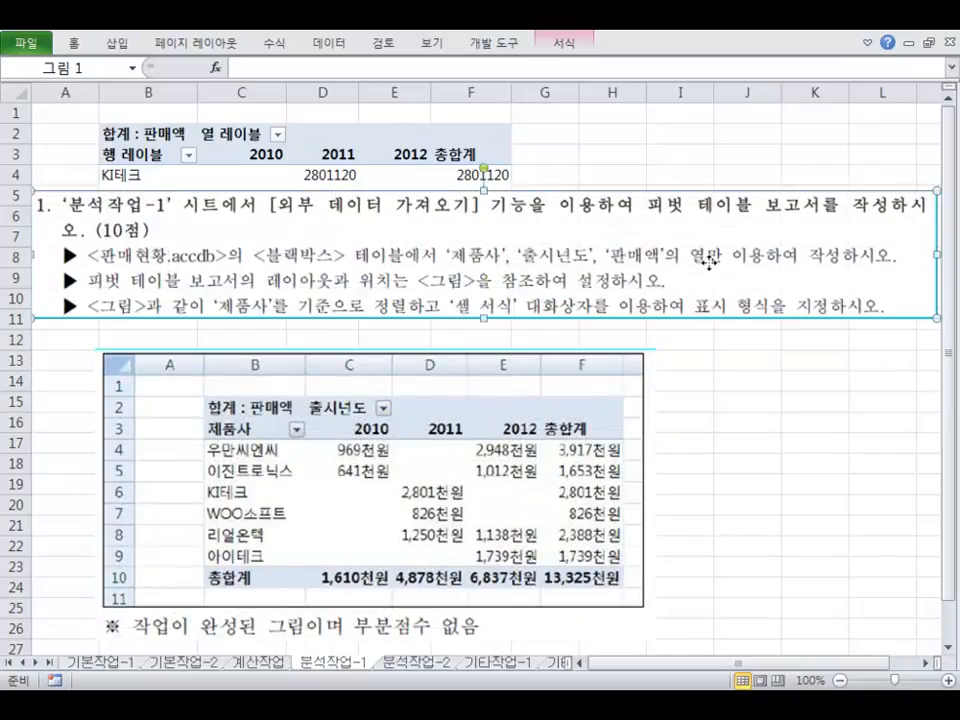
pyautogui.moveTo(710, 260); pyautogui.dragTo(699, 430)
pyautogui.click(680, 278)
pyautogui.click(564, 371)
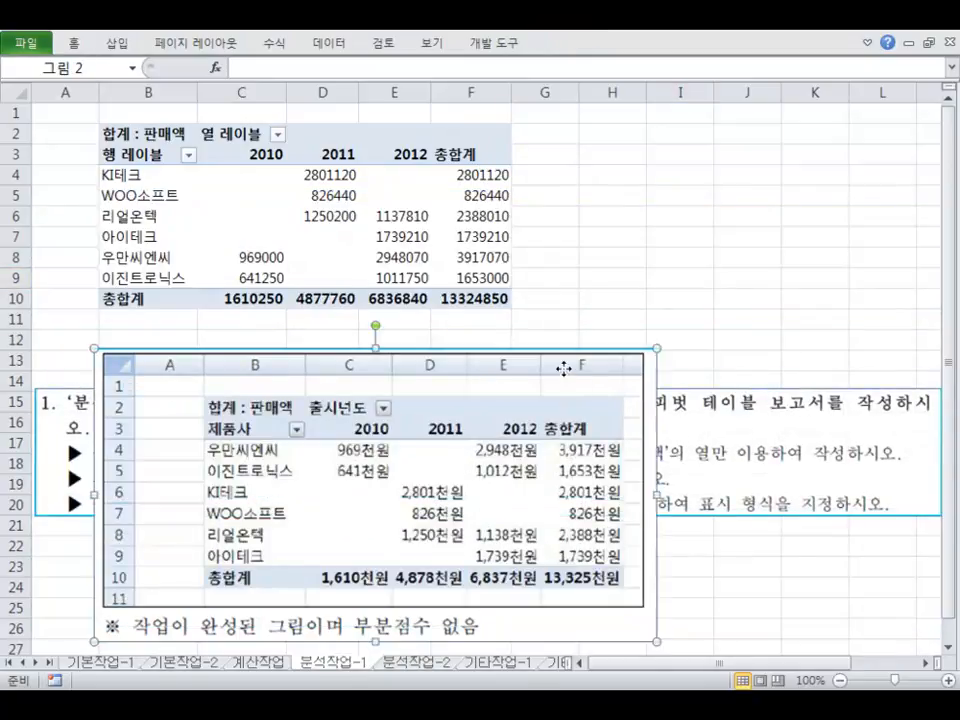
pyautogui.moveTo(564, 371); pyautogui.dragTo(563, 364)
pyautogui.click(671, 255)
# Step: Reorder the 제품사 row labels so 우만씨엔씨 comes first and 이진트로닉스 second, and select the pivot values and totals in C4:F10
pyautogui.click(425, 200)
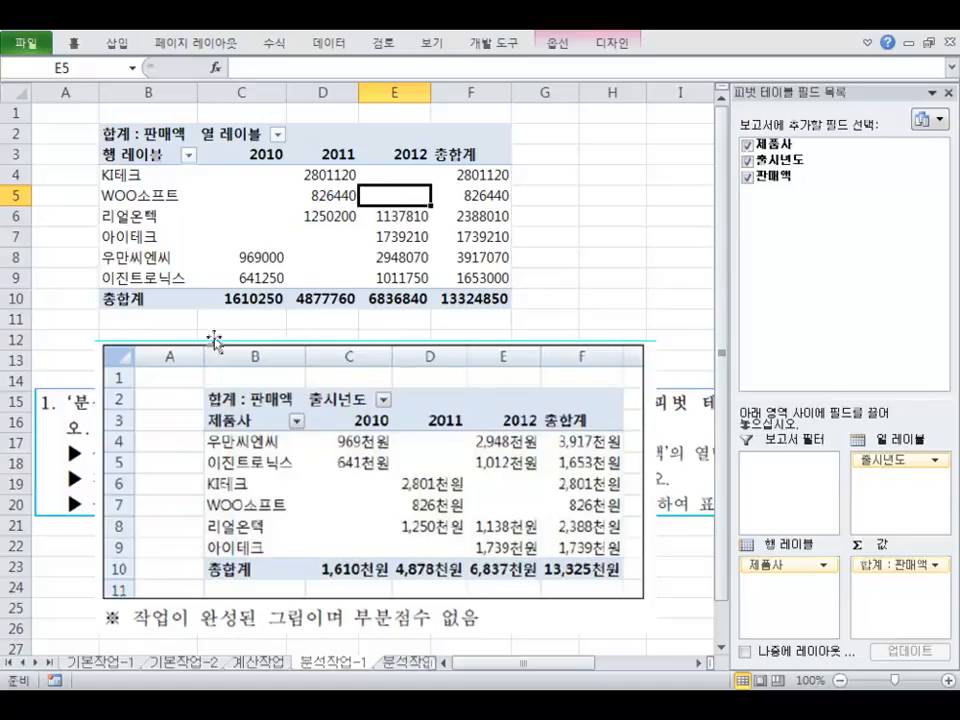
pyautogui.click(171, 262)
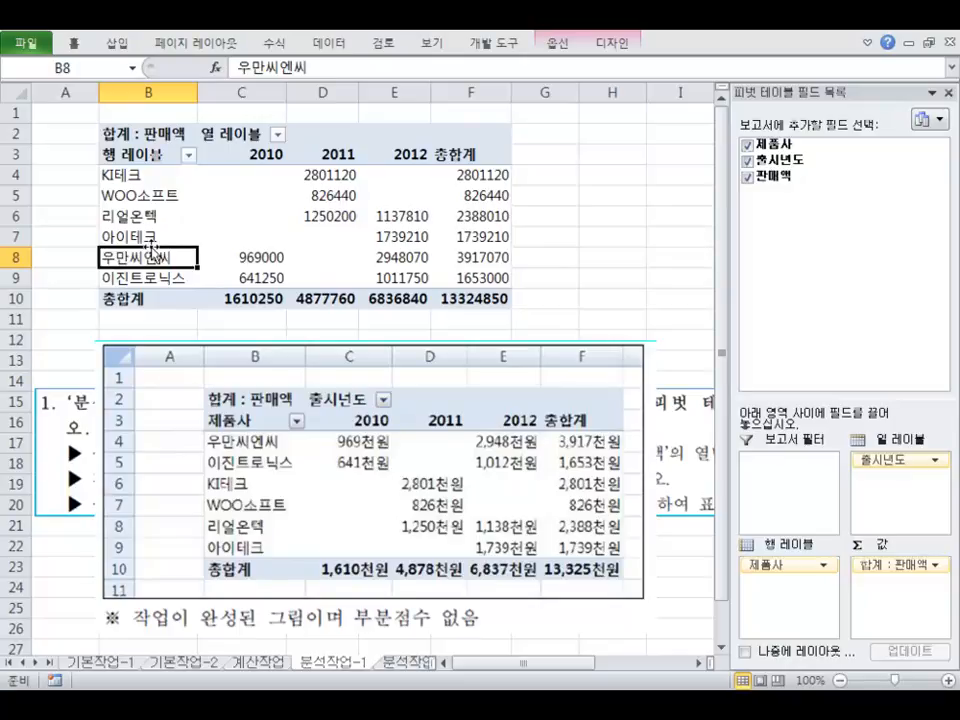
pyautogui.moveTo(150, 251); pyautogui.dragTo(157, 168)
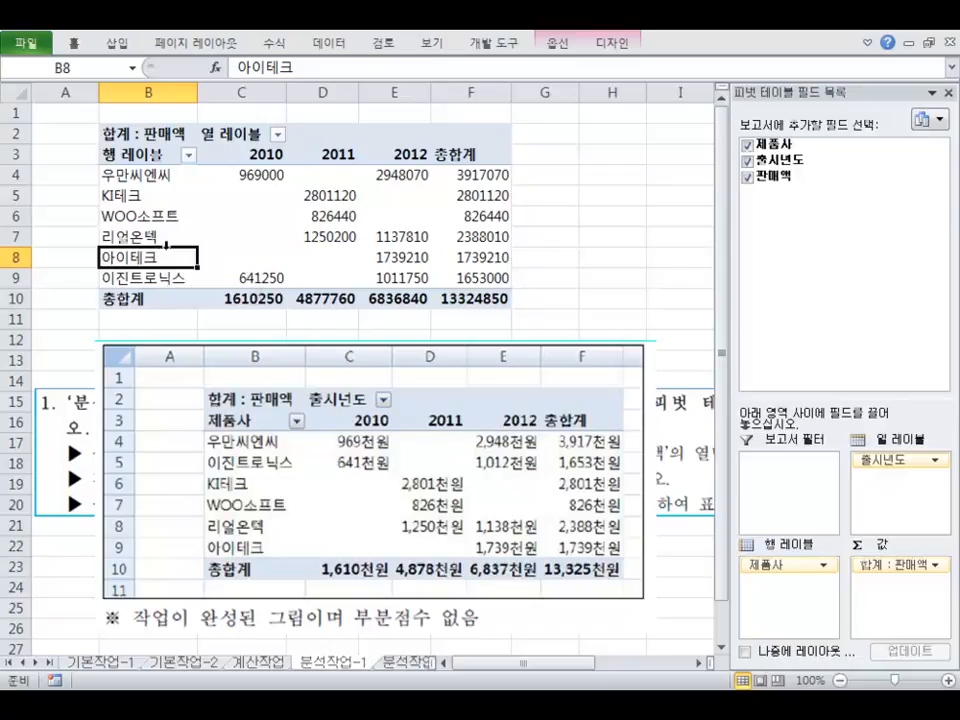
pyautogui.click(154, 266)
pyautogui.click(153, 275)
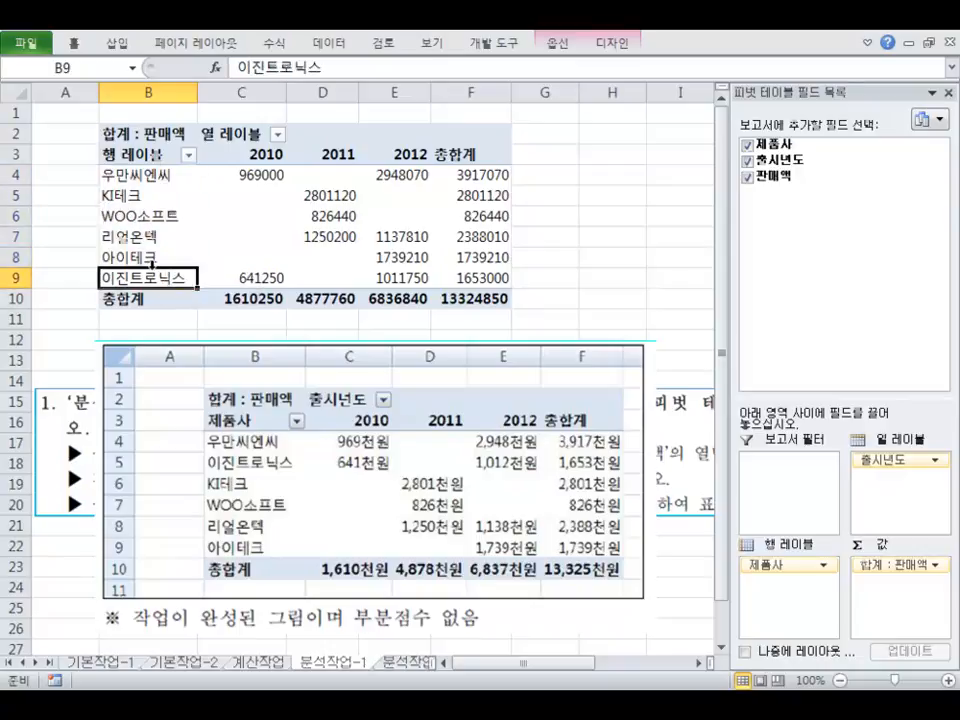
pyautogui.moveTo(150, 264); pyautogui.dragTo(167, 200)
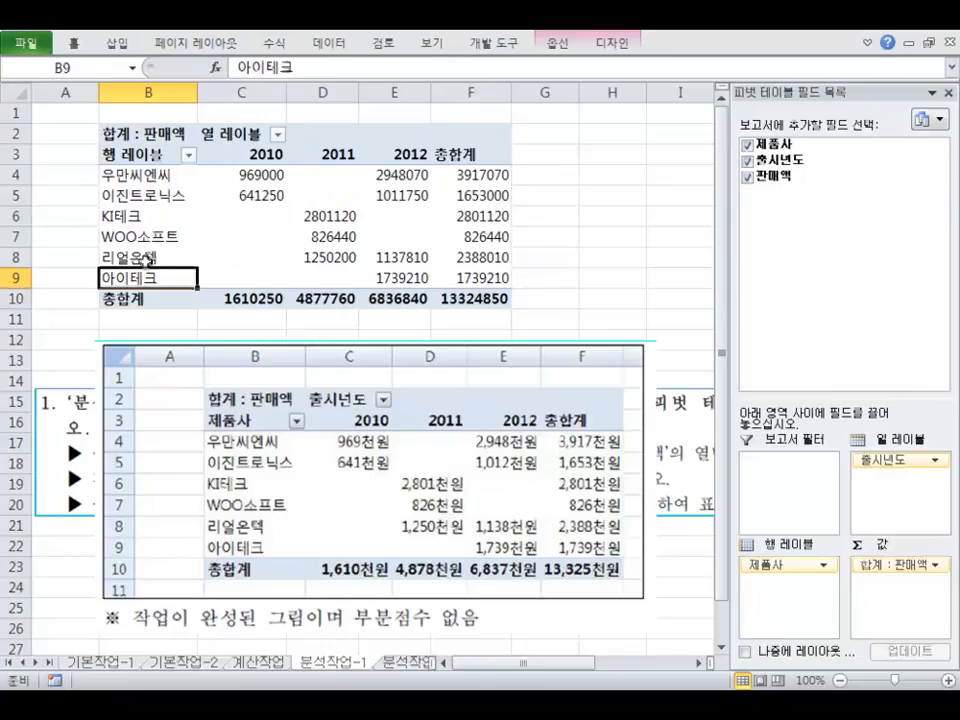
pyautogui.click(149, 260)
pyautogui.click(147, 279)
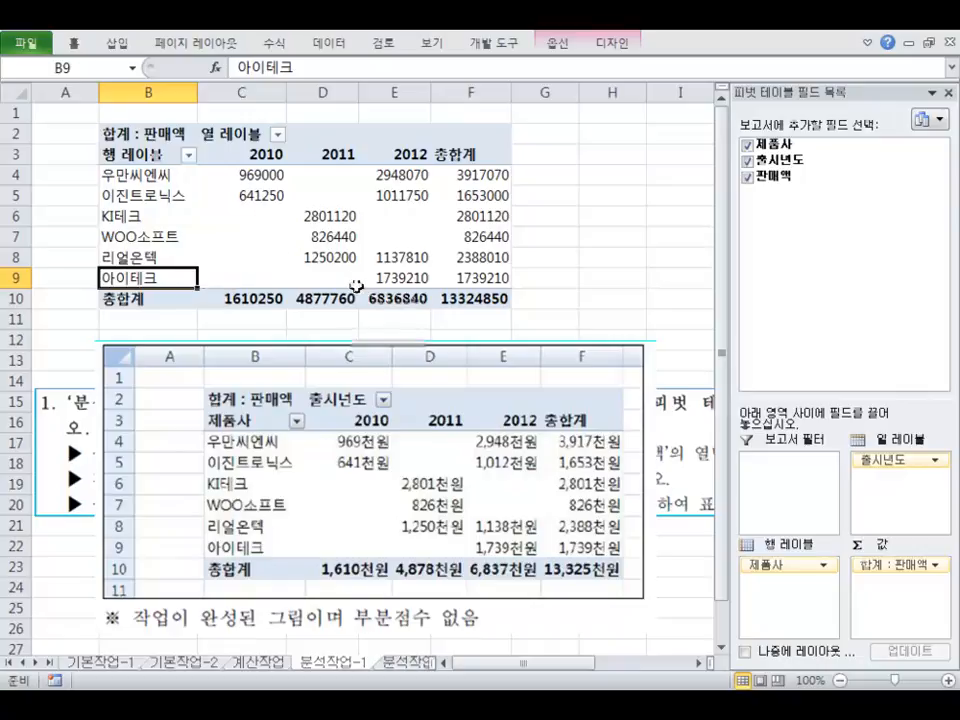
pyautogui.moveTo(229, 170); pyautogui.dragTo(455, 295)
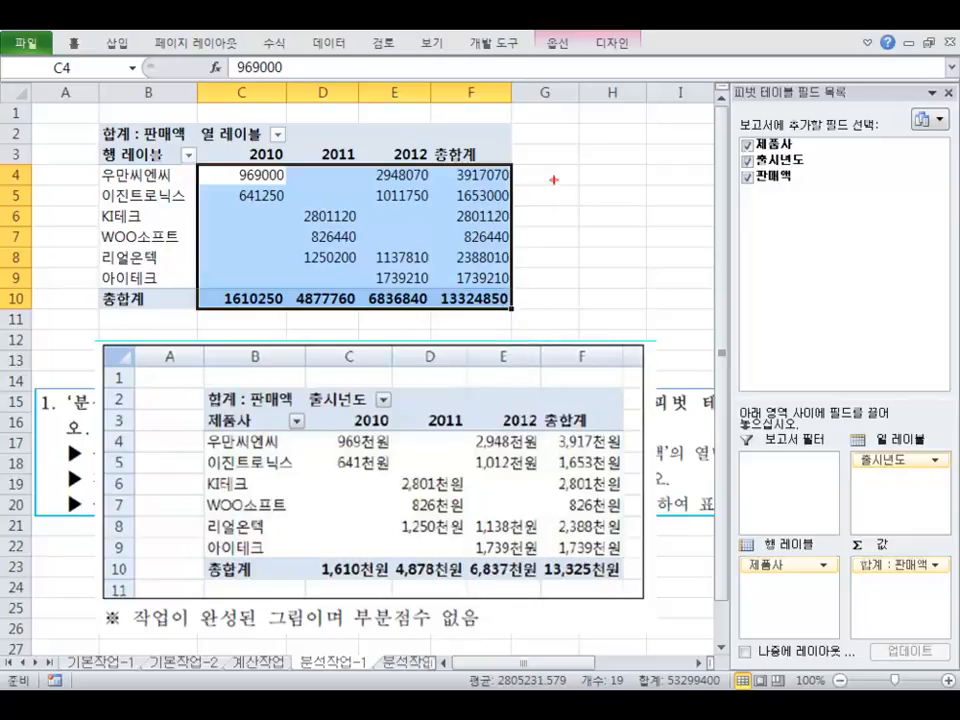
pyautogui.moveTo(541, 184)
pyautogui.mouseDown()
pyautogui.moveTo(559, 184)
pyautogui.moveTo(560, 195)
pyautogui.mouseUp()
pyautogui.moveTo(546, 177)
pyautogui.mouseDown()
pyautogui.moveTo(552, 207)
pyautogui.moveTo(597, 185)
pyautogui.moveTo(583, 212)
pyautogui.mouseUp()
pyautogui.moveTo(592, 176); pyautogui.dragTo(591, 208)
pyautogui.moveTo(603, 184)
pyautogui.mouseDown()
pyautogui.moveTo(619, 183)
pyautogui.moveTo(609, 200)
pyautogui.mouseUp()
pyautogui.moveTo(617, 176)
pyautogui.mouseDown()
pyautogui.moveTo(616, 201)
pyautogui.moveTo(639, 183)
pyautogui.mouseUp()
pyautogui.moveTo(624, 193)
pyautogui.mouseDown()
pyautogui.moveTo(641, 191)
pyautogui.moveTo(629, 202)
pyautogui.mouseUp()
pyautogui.moveTo(637, 172); pyautogui.dragTo(637, 198)
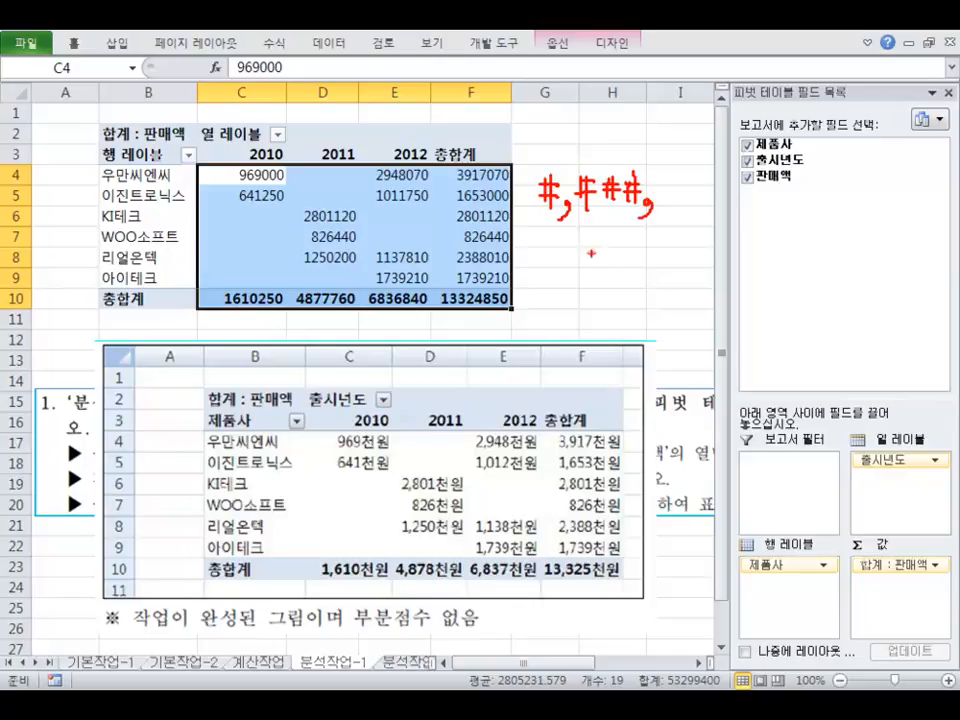
pyautogui.moveTo(561, 251); pyautogui.dragTo(542, 267)
pyautogui.moveTo(553, 258); pyautogui.dragTo(570, 266)
pyautogui.moveTo(557, 262)
pyautogui.mouseDown()
pyautogui.moveTo(572, 272)
pyautogui.moveTo(582, 250)
pyautogui.mouseUp()
pyautogui.moveTo(574, 265); pyautogui.dragTo(596, 270)
pyautogui.moveTo(609, 247)
pyautogui.mouseDown()
pyautogui.moveTo(609, 265)
pyautogui.moveTo(613, 255)
pyautogui.mouseUp()
pyautogui.moveTo(602, 265); pyautogui.dragTo(612, 263)
pyautogui.moveTo(613, 256)
pyautogui.mouseDown()
pyautogui.moveTo(624, 256)
pyautogui.moveTo(624, 270)
pyautogui.mouseUp()
pyautogui.moveTo(647, 246)
pyautogui.mouseDown()
pyautogui.moveTo(635, 257)
pyautogui.moveTo(652, 256)
pyautogui.mouseUp()
pyautogui.moveTo(632, 260); pyautogui.dragTo(655, 258)
pyautogui.moveTo(644, 260)
pyautogui.mouseDown()
pyautogui.moveTo(643, 268)
pyautogui.moveTo(686, 258)
pyautogui.mouseUp()
pyautogui.moveTo(677, 249)
pyautogui.mouseDown()
pyautogui.moveTo(677, 267)
pyautogui.moveTo(700, 266)
pyautogui.mouseUp()
pyautogui.moveTo(709, 258); pyautogui.dragTo(716, 264)
pyautogui.moveTo(721, 247)
pyautogui.mouseDown()
pyautogui.moveTo(724, 269)
pyautogui.moveTo(741, 260)
pyautogui.mouseUp()
pyautogui.moveTo(745, 246); pyautogui.dragTo(745, 262)
pyautogui.moveTo(734, 261)
pyautogui.mouseDown()
pyautogui.moveTo(750, 268)
pyautogui.moveTo(771, 259)
pyautogui.mouseUp()
pyautogui.moveTo(773, 244); pyautogui.dragTo(773, 269)
pyautogui.moveTo(804, 246)
pyautogui.mouseDown()
pyautogui.moveTo(796, 256)
pyautogui.moveTo(811, 256)
pyautogui.mouseUp()
pyautogui.moveTo(795, 260); pyautogui.dragTo(820, 263)
pyautogui.moveTo(808, 263)
pyautogui.mouseDown()
pyautogui.moveTo(824, 268)
pyautogui.moveTo(845, 243)
pyautogui.mouseUp()
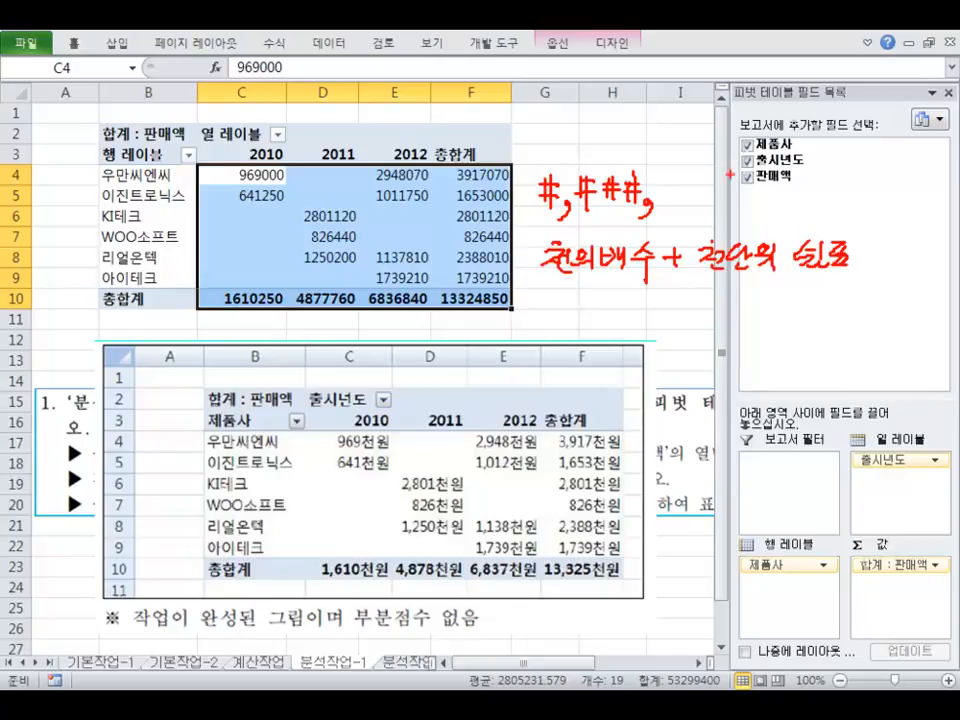
pyautogui.moveTo(668, 181)
pyautogui.mouseDown()
pyautogui.moveTo(681, 183)
pyautogui.moveTo(658, 199)
pyautogui.mouseUp()
pyautogui.moveTo(670, 189); pyautogui.dragTo(683, 200)
pyautogui.moveTo(671, 195)
pyautogui.mouseDown()
pyautogui.moveTo(688, 203)
pyautogui.moveTo(698, 184)
pyautogui.mouseUp()
pyautogui.moveTo(687, 197)
pyautogui.mouseDown()
pyautogui.moveTo(714, 184)
pyautogui.moveTo(714, 198)
pyautogui.mouseUp()
pyautogui.moveTo(703, 194)
pyautogui.mouseDown()
pyautogui.moveTo(719, 203)
pyautogui.moveTo(715, 213)
pyautogui.mouseUp()
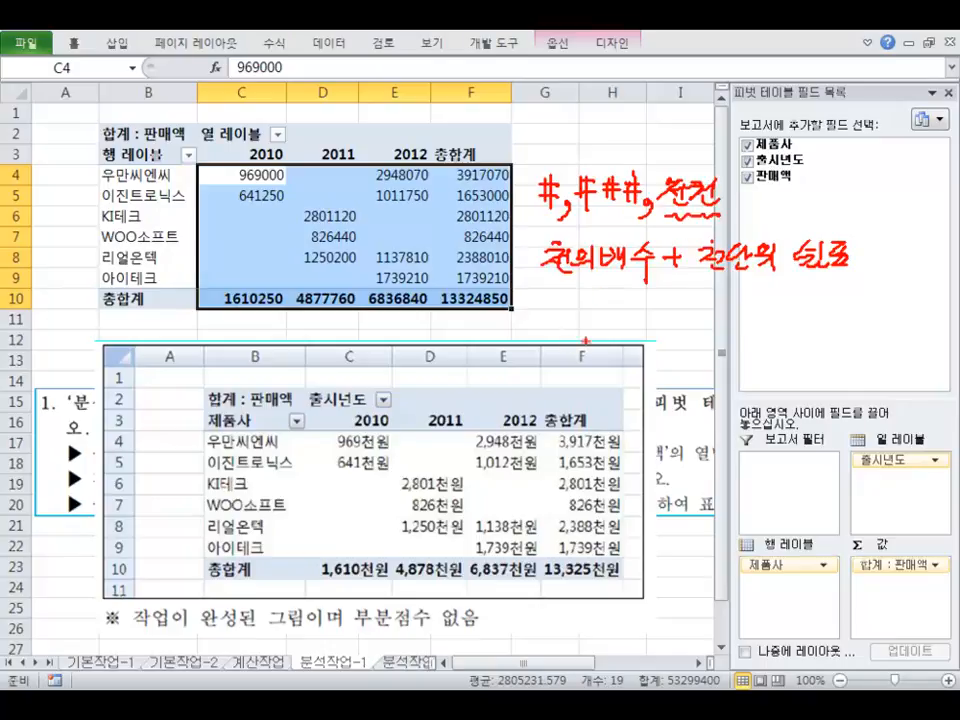
pyautogui.moveTo(564, 307)
pyautogui.mouseDown()
pyautogui.moveTo(541, 333)
pyautogui.moveTo(603, 312)
pyautogui.moveTo(742, 316)
pyautogui.mouseUp()
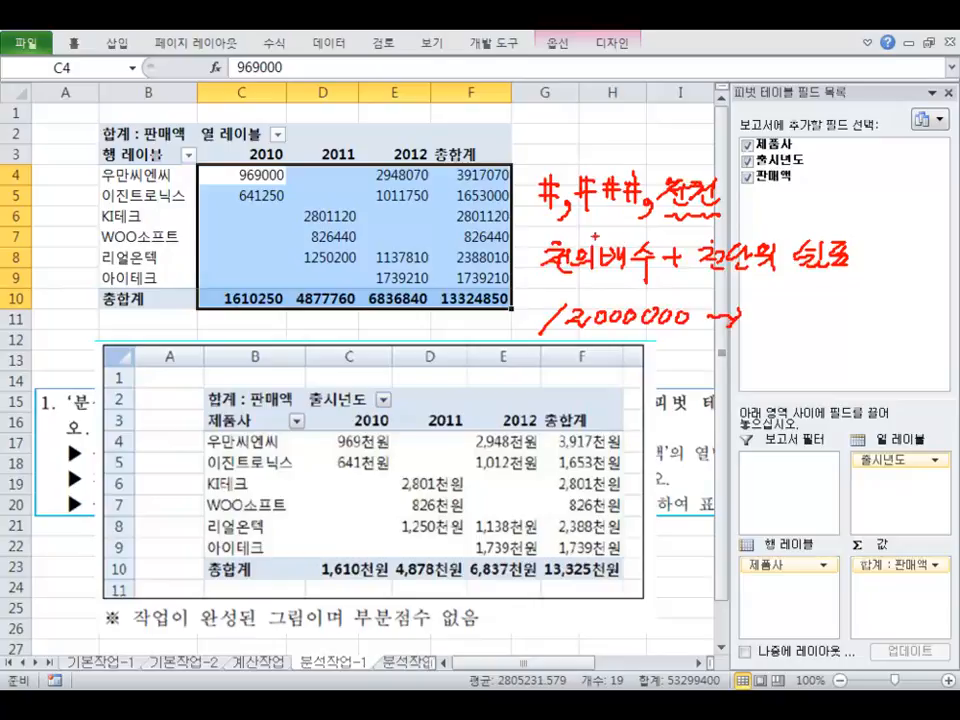
pyautogui.moveTo(645, 320)
pyautogui.mouseDown()
pyautogui.moveTo(654, 298)
pyautogui.moveTo(668, 296)
pyautogui.mouseUp()
pyautogui.moveTo(773, 321)
pyautogui.mouseDown()
pyautogui.moveTo(777, 307)
pyautogui.moveTo(800, 320)
pyautogui.moveTo(847, 320)
pyautogui.moveTo(805, 338)
pyautogui.mouseUp()
pyautogui.moveTo(870, 295); pyautogui.dragTo(876, 296)
pyautogui.moveTo(864, 301)
pyautogui.mouseDown()
pyautogui.moveTo(864, 311)
pyautogui.moveTo(876, 310)
pyautogui.mouseUp()
pyautogui.moveTo(876, 304); pyautogui.dragTo(882, 304)
pyautogui.moveTo(883, 298)
pyautogui.mouseDown()
pyautogui.moveTo(882, 314)
pyautogui.moveTo(914, 318)
pyautogui.mouseUp()
pyautogui.moveTo(900, 314); pyautogui.dragTo(920, 322)
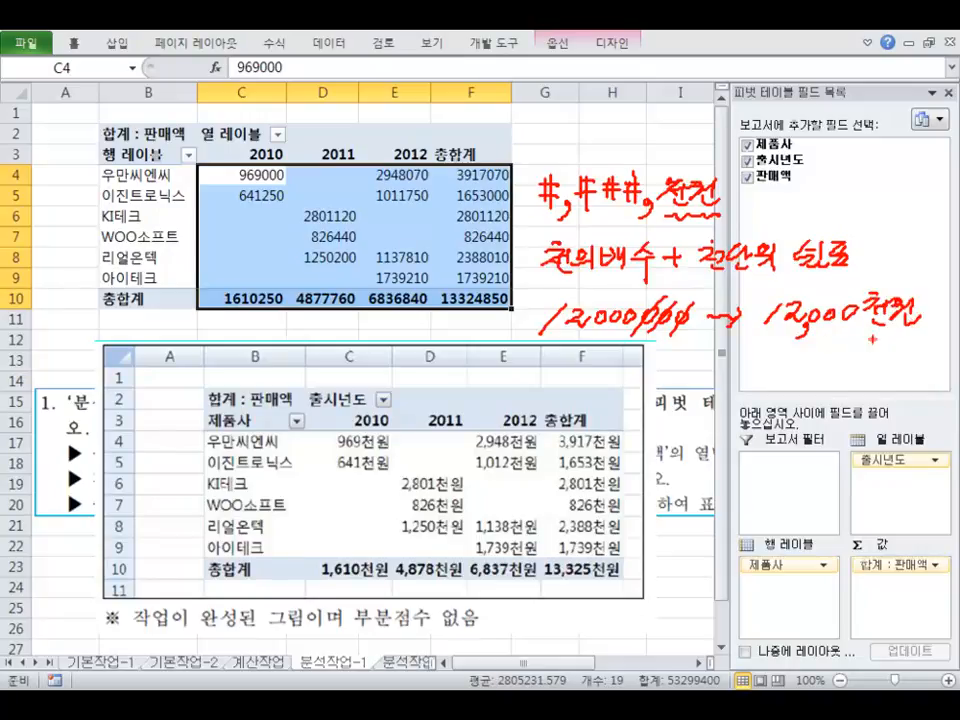
pyautogui.moveTo(790, 344); pyautogui.dragTo(900, 345)
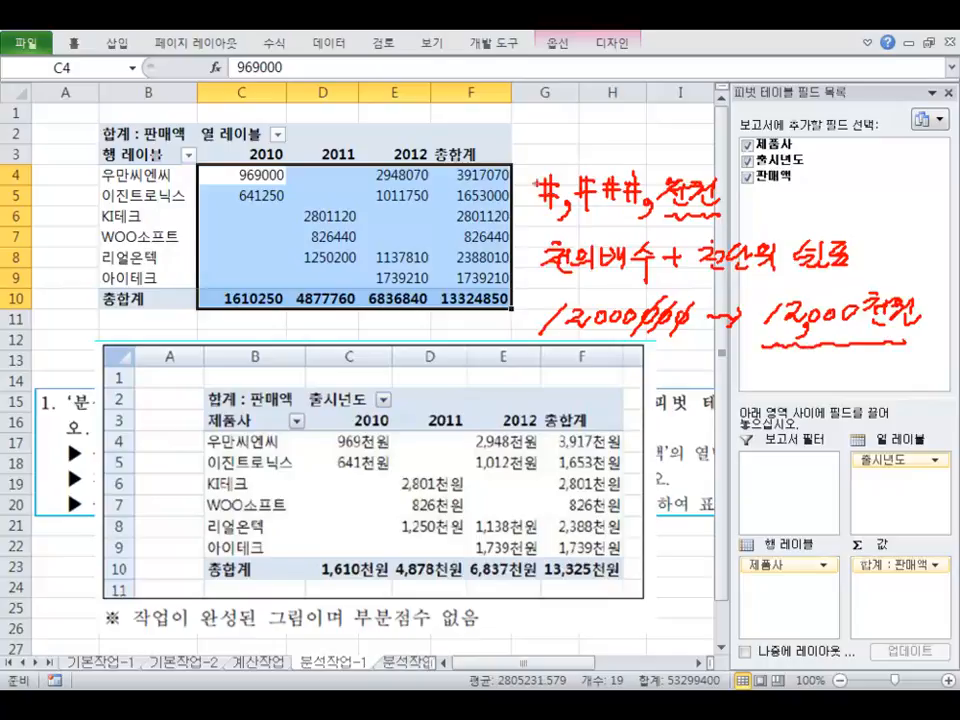
pyautogui.moveTo(527, 175); pyautogui.dragTo(519, 194)
pyautogui.moveTo(515, 183); pyautogui.dragTo(528, 186)
pyautogui.press('Escape')
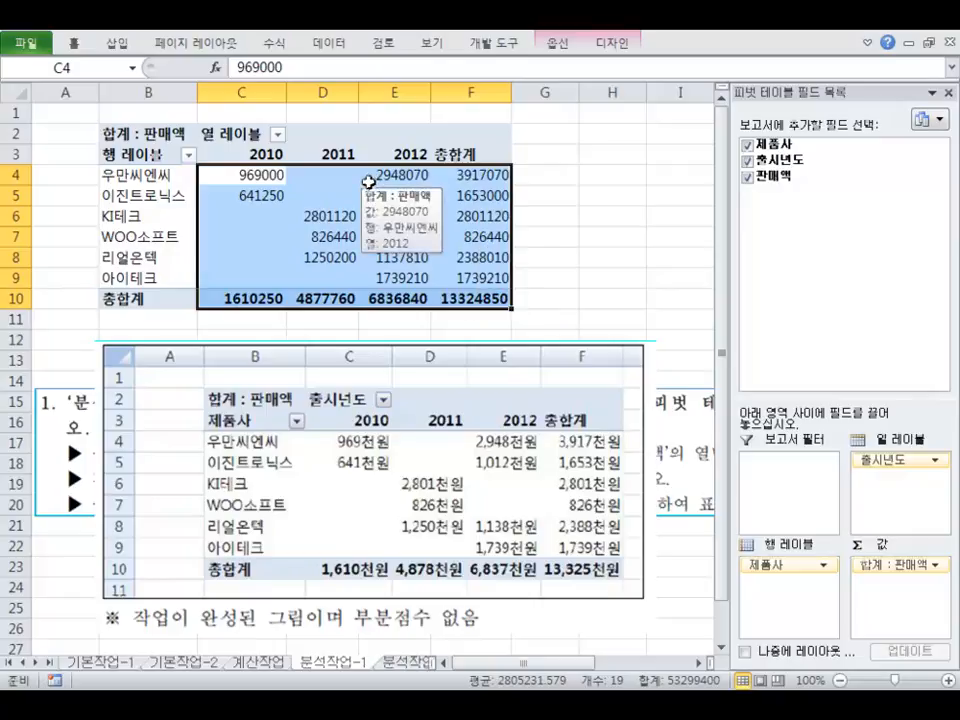
# Step: Apply the custom number format #,###,천원 to the selected pivot table values and totals
pyautogui.click(74, 44)
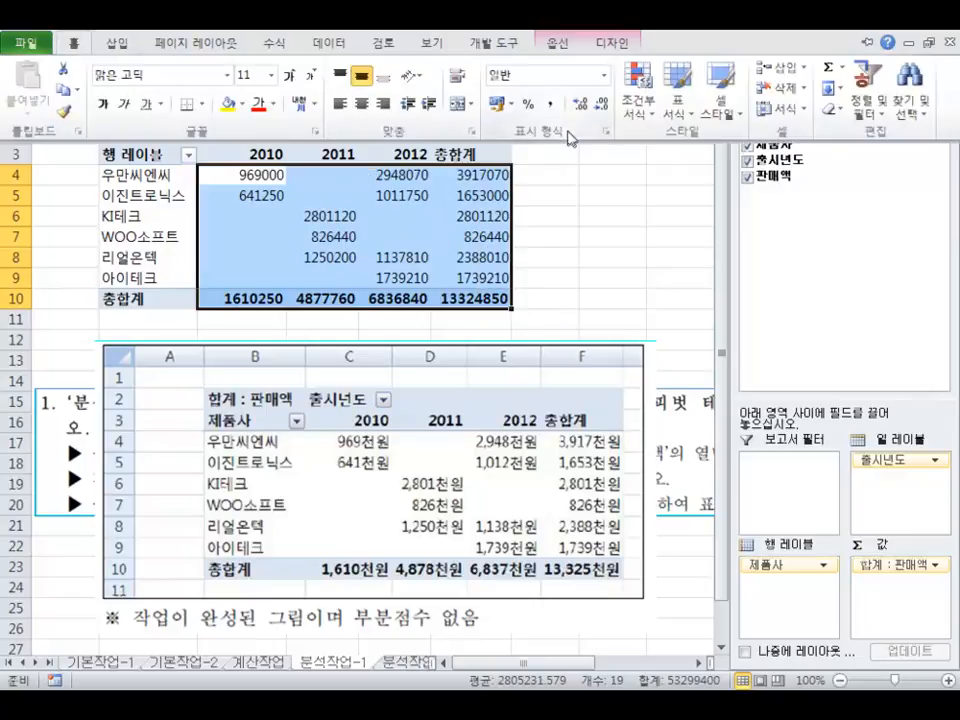
pyautogui.click(606, 136)
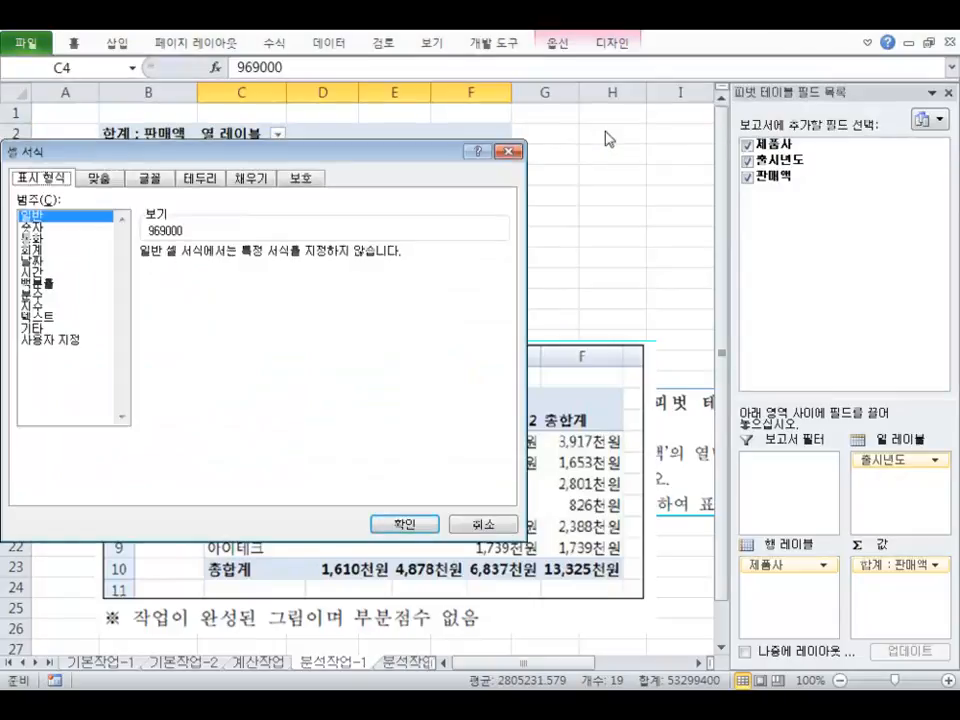
pyautogui.moveTo(258, 152); pyautogui.dragTo(528, 204)
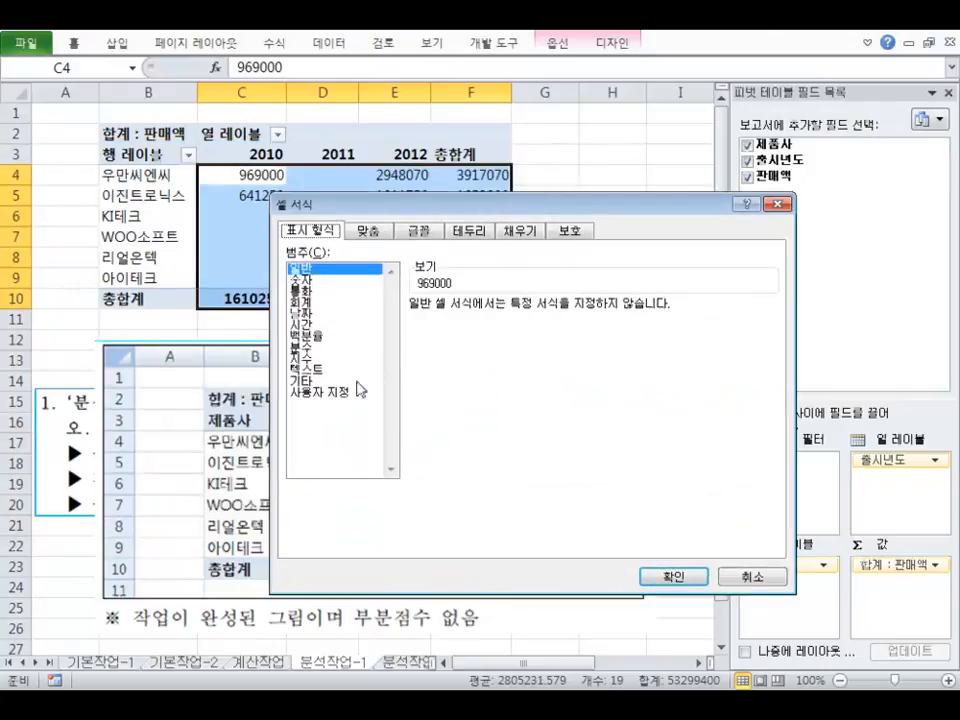
pyautogui.click(318, 393)
pyautogui.doubleClick(440, 320)
pyautogui.write('#,###,처')
pyautogui.press('BackSpace')
pyautogui.write('천누')
pyautogui.press('BackSpace')
pyautogui.press('BackSpace')
pyautogui.write('천원')
pyautogui.press('Return')
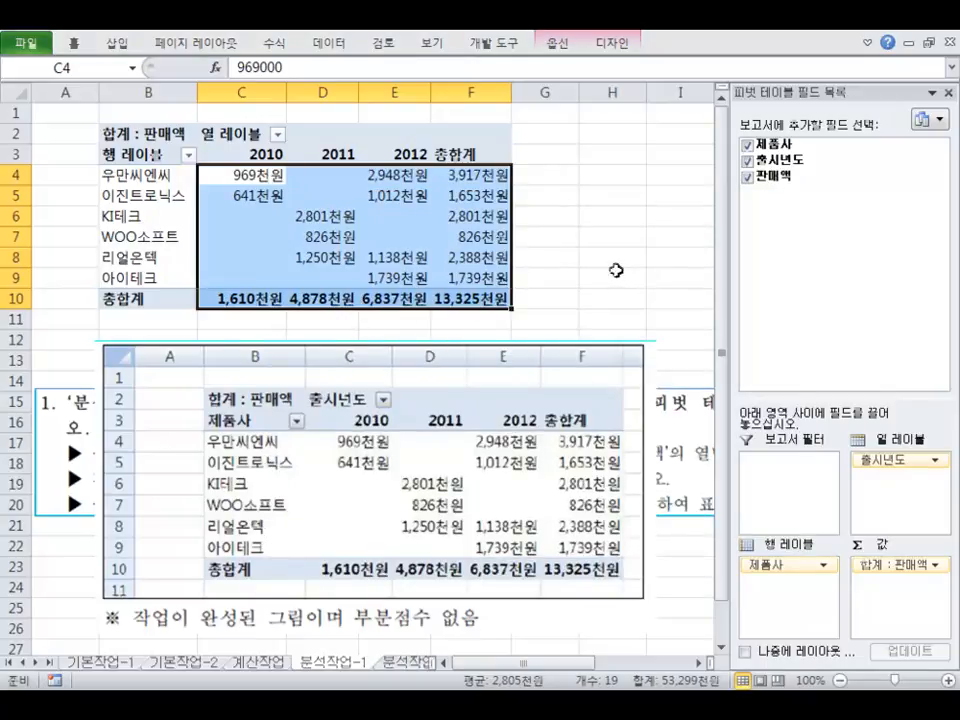
pyautogui.click(565, 238)
pyautogui.click(440, 236)
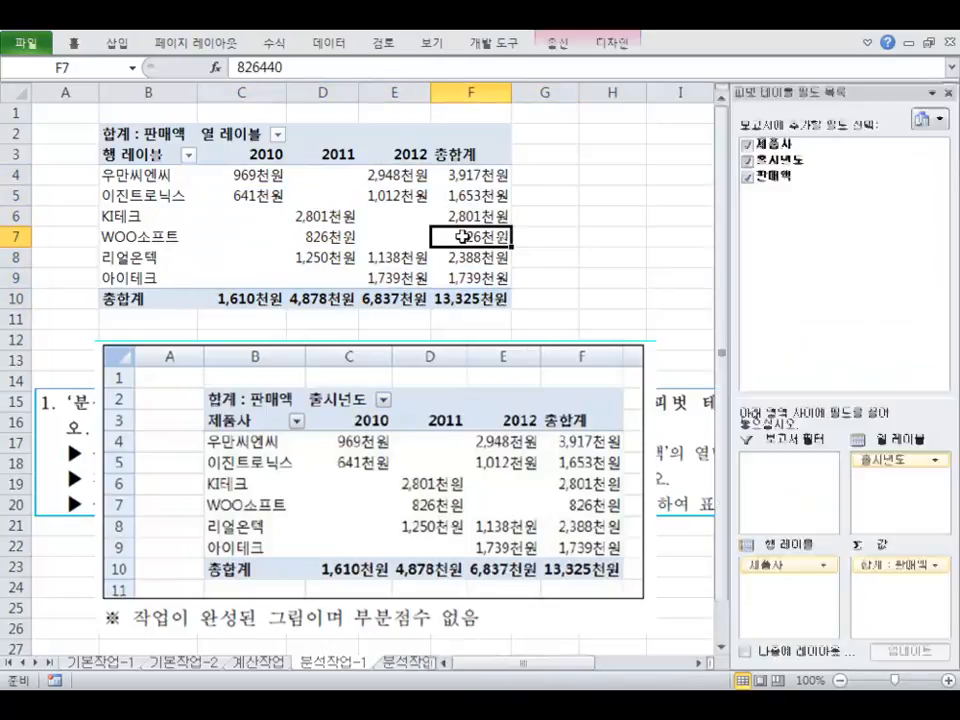
pyautogui.click(558, 221)
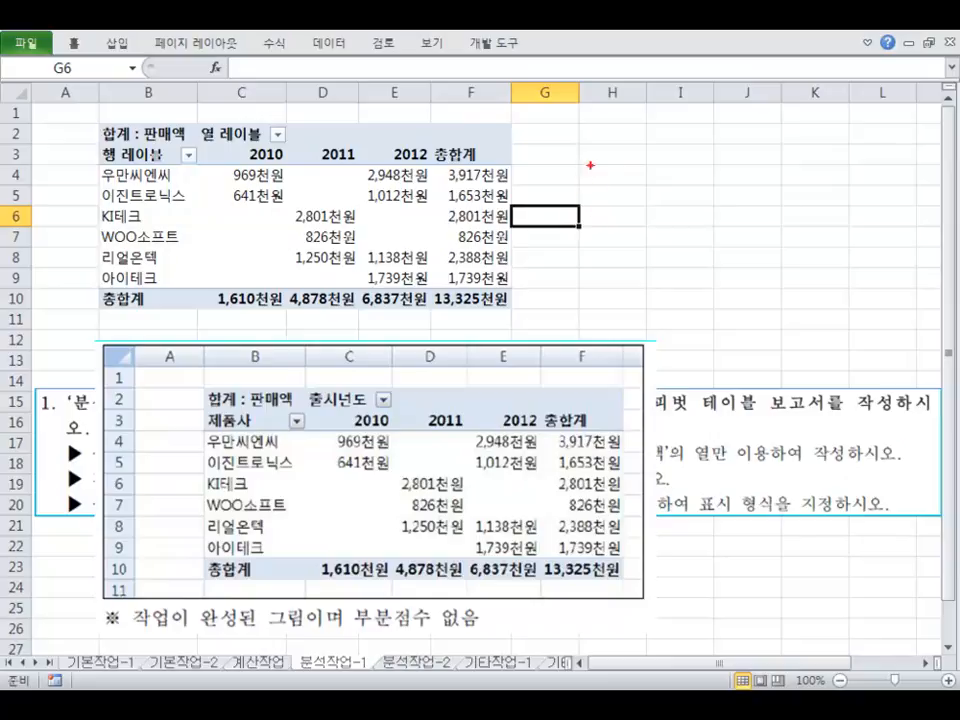
pyautogui.moveTo(596, 161)
pyautogui.mouseDown()
pyautogui.moveTo(590, 148)
pyautogui.moveTo(604, 165)
pyautogui.moveTo(618, 146)
pyautogui.moveTo(630, 150)
pyautogui.moveTo(630, 170)
pyautogui.moveTo(654, 172)
pyautogui.mouseUp()
pyautogui.moveTo(578, 190)
pyautogui.mouseDown()
pyautogui.moveTo(652, 186)
pyautogui.moveTo(585, 241)
pyautogui.moveTo(599, 237)
pyautogui.moveTo(595, 266)
pyautogui.mouseUp()
pyautogui.moveTo(586, 268); pyautogui.dragTo(581, 281)
pyautogui.moveTo(603, 257)
pyautogui.mouseDown()
pyautogui.moveTo(603, 272)
pyautogui.moveTo(611, 277)
pyautogui.moveTo(617, 266)
pyautogui.moveTo(632, 280)
pyautogui.mouseUp()
pyautogui.moveTo(578, 289)
pyautogui.mouseDown()
pyautogui.moveTo(633, 286)
pyautogui.moveTo(725, 259)
pyautogui.mouseUp()
pyautogui.moveTo(709, 267); pyautogui.dragTo(731, 267)
pyautogui.moveTo(716, 271)
pyautogui.mouseDown()
pyautogui.moveTo(723, 279)
pyautogui.moveTo(742, 261)
pyautogui.mouseUp()
pyautogui.moveTo(735, 273); pyautogui.dragTo(753, 272)
pyautogui.moveTo(745, 277); pyautogui.dragTo(744, 278)
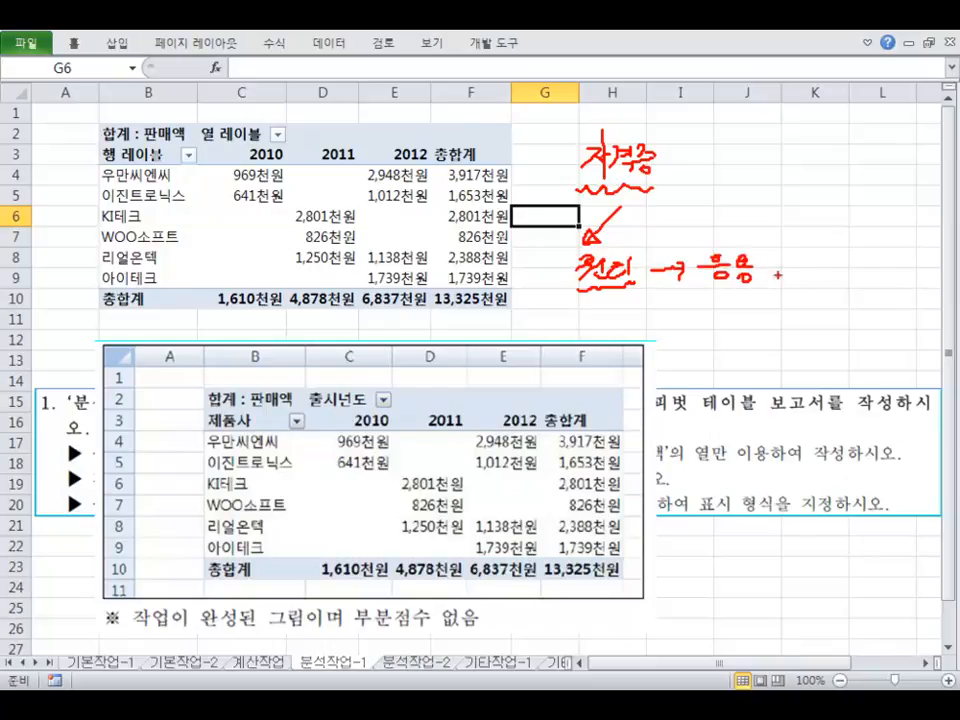
pyautogui.click(683, 315)
pyautogui.moveTo(683, 302)
pyautogui.mouseDown()
pyautogui.moveTo(667, 318)
pyautogui.moveTo(717, 297)
pyautogui.mouseUp()
pyautogui.moveTo(704, 300); pyautogui.dragTo(705, 309)
pyautogui.moveTo(712, 299); pyautogui.dragTo(718, 308)
pyautogui.moveTo(719, 290)
pyautogui.mouseDown()
pyautogui.moveTo(719, 333)
pyautogui.moveTo(732, 308)
pyautogui.mouseUp()
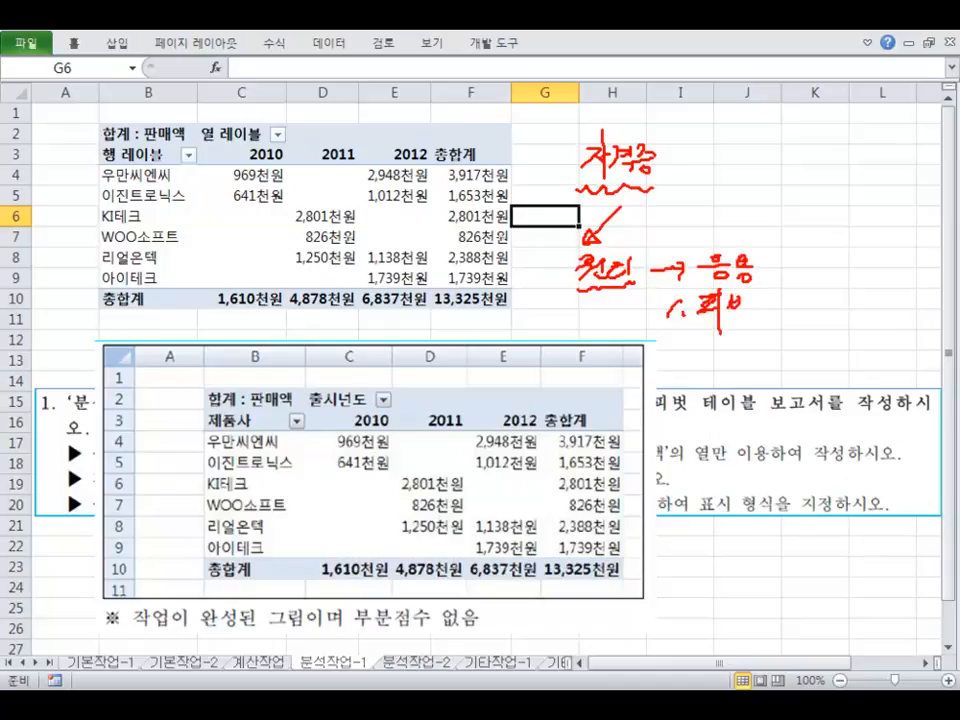
pyautogui.click(690, 352)
pyautogui.moveTo(671, 344)
pyautogui.mouseDown()
pyautogui.moveTo(684, 354)
pyautogui.moveTo(728, 340)
pyautogui.mouseUp()
pyautogui.moveTo(719, 341)
pyautogui.mouseDown()
pyautogui.moveTo(719, 357)
pyautogui.moveTo(752, 357)
pyautogui.mouseUp()
pyautogui.moveTo(752, 346)
pyautogui.mouseDown()
pyautogui.moveTo(741, 357)
pyautogui.moveTo(763, 358)
pyautogui.mouseUp()
pyautogui.moveTo(755, 347); pyautogui.dragTo(771, 346)
pyautogui.moveTo(704, 373); pyautogui.dragTo(765, 369)
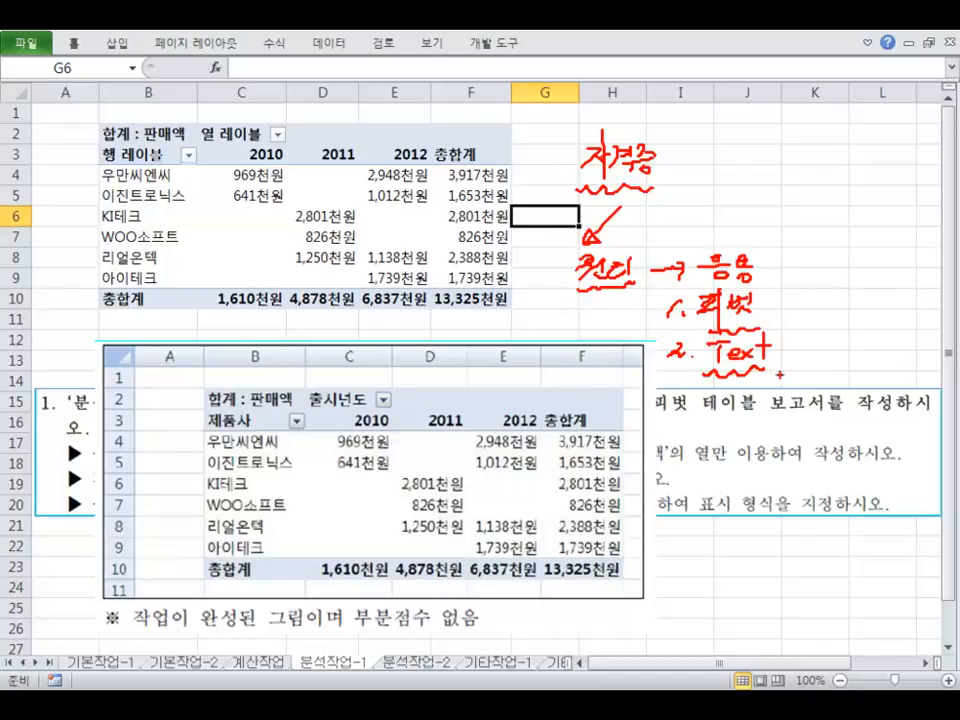
pyautogui.click(812, 311)
pyautogui.moveTo(797, 302)
pyautogui.mouseDown()
pyautogui.moveTo(802, 314)
pyautogui.moveTo(840, 292)
pyautogui.moveTo(866, 311)
pyautogui.mouseUp()
pyautogui.moveTo(822, 344)
pyautogui.mouseDown()
pyautogui.moveTo(840, 326)
pyautogui.moveTo(893, 348)
pyautogui.mouseUp()
pyautogui.moveTo(880, 333); pyautogui.dragTo(902, 325)
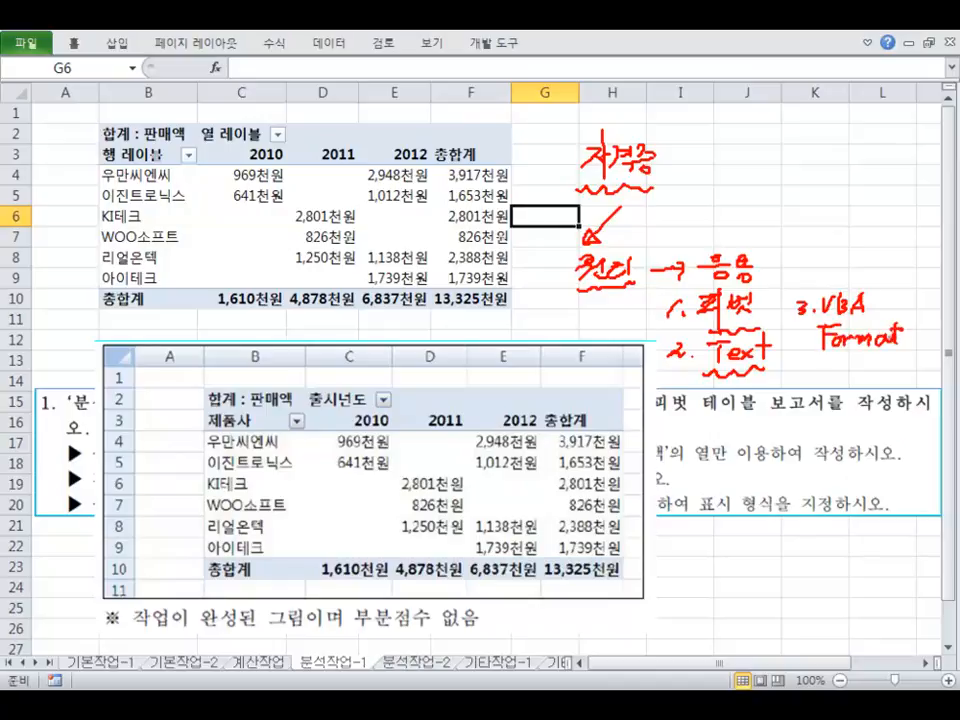
pyautogui.moveTo(822, 353); pyautogui.dragTo(866, 355)
pyautogui.moveTo(925, 332)
pyautogui.mouseDown()
pyautogui.moveTo(887, 375)
pyautogui.moveTo(898, 379)
pyautogui.mouseUp()
pyautogui.moveTo(668, 538); pyautogui.dragTo(669, 553)
pyautogui.moveTo(669, 537); pyautogui.dragTo(698, 568)
pyautogui.moveTo(678, 558)
pyautogui.mouseDown()
pyautogui.moveTo(694, 566)
pyautogui.moveTo(752, 550)
pyautogui.mouseUp()
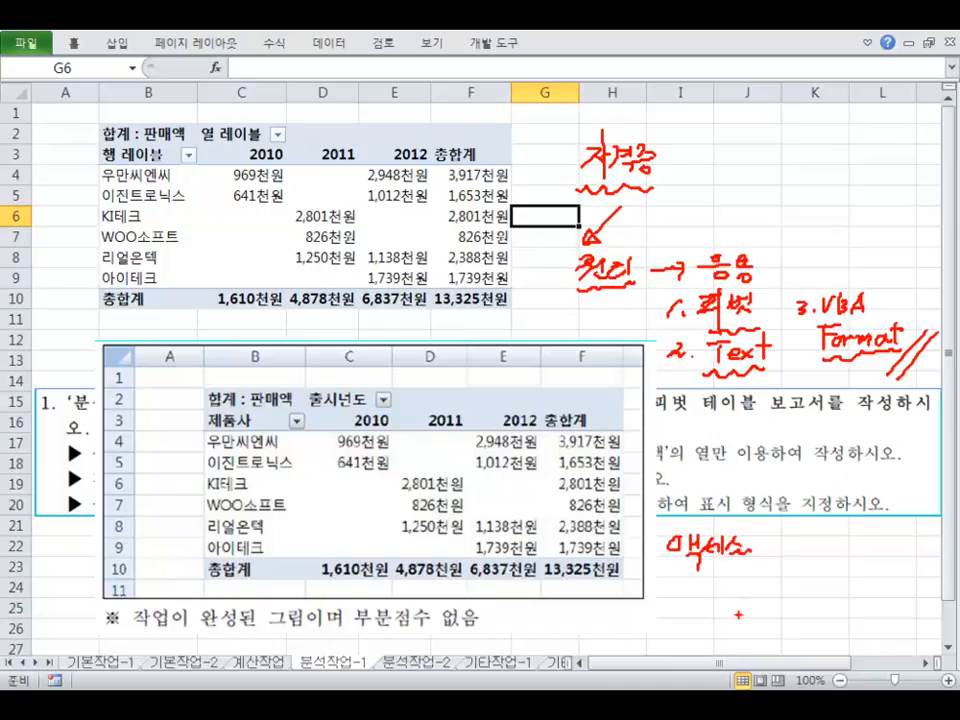
pyautogui.moveTo(690, 583); pyautogui.dragTo(701, 596)
pyautogui.moveTo(696, 588)
pyautogui.mouseDown()
pyautogui.moveTo(697, 605)
pyautogui.moveTo(736, 592)
pyautogui.moveTo(768, 597)
pyautogui.mouseUp()
pyautogui.click(712, 600)
pyautogui.moveTo(770, 581)
pyautogui.mouseDown()
pyautogui.moveTo(774, 609)
pyautogui.moveTo(753, 613)
pyautogui.mouseUp()
pyautogui.moveTo(795, 581)
pyautogui.mouseDown()
pyautogui.moveTo(806, 594)
pyautogui.moveTo(838, 578)
pyautogui.moveTo(826, 598)
pyautogui.moveTo(843, 598)
pyautogui.mouseUp()
pyautogui.moveTo(836, 600); pyautogui.dragTo(842, 599)
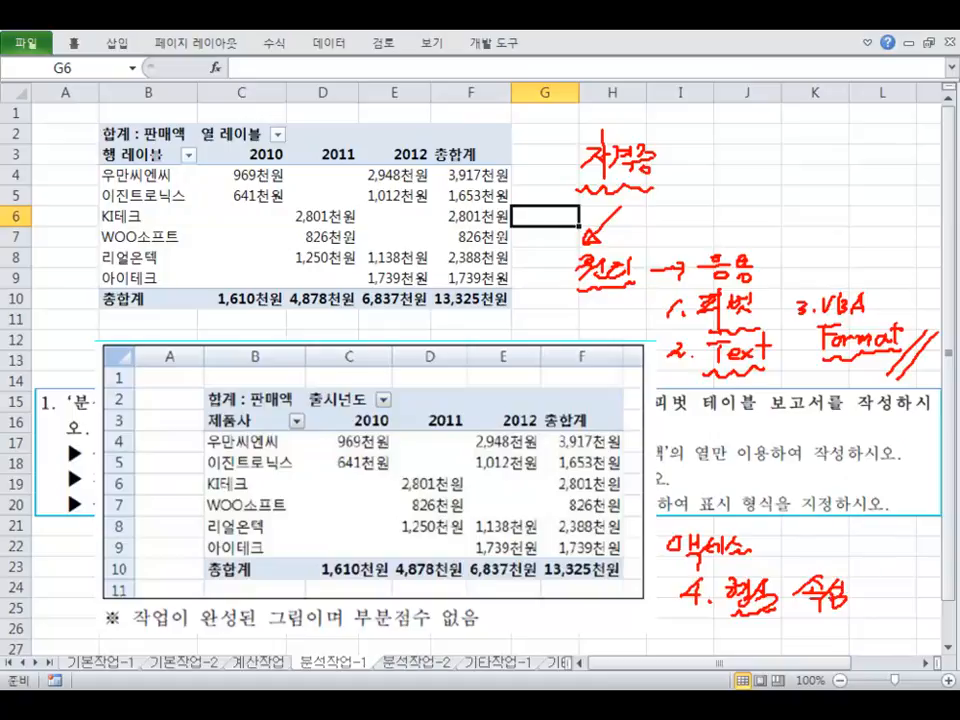
pyautogui.moveTo(696, 621)
pyautogui.mouseDown()
pyautogui.moveTo(690, 642)
pyautogui.moveTo(700, 640)
pyautogui.mouseUp()
pyautogui.click(713, 639)
pyautogui.moveTo(689, 629)
pyautogui.mouseDown()
pyautogui.moveTo(708, 624)
pyautogui.moveTo(742, 651)
pyautogui.mouseUp()
pyautogui.moveTo(742, 633)
pyautogui.mouseDown()
pyautogui.moveTo(822, 641)
pyautogui.moveTo(827, 627)
pyautogui.mouseUp()
pyautogui.moveTo(764, 656); pyautogui.dragTo(831, 648)
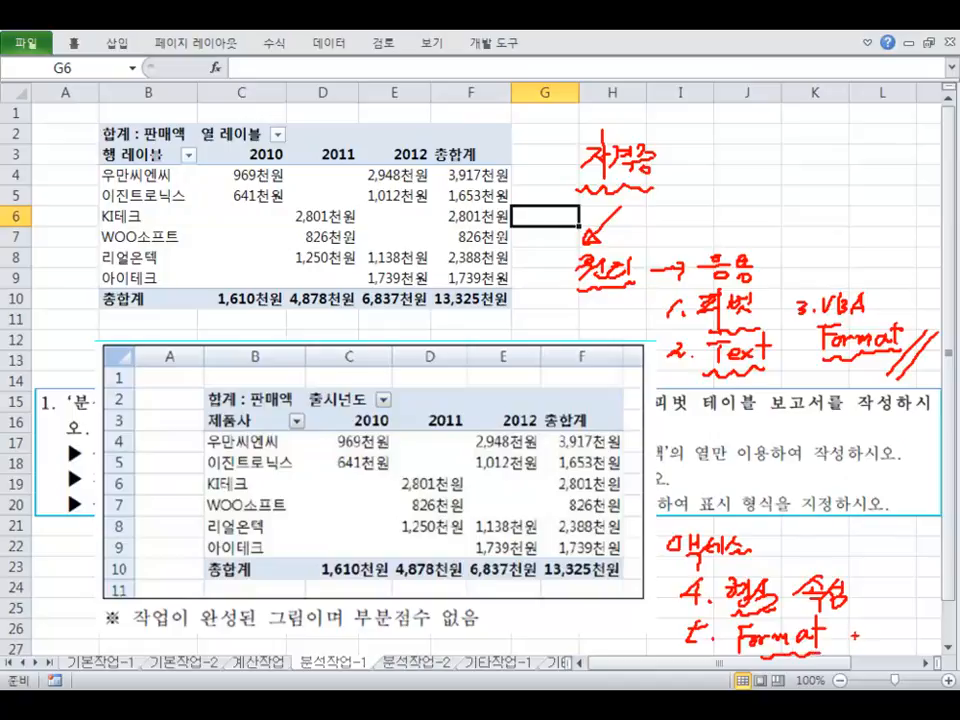
pyautogui.moveTo(852, 626)
pyautogui.mouseDown()
pyautogui.moveTo(864, 625)
pyautogui.moveTo(869, 641)
pyautogui.moveTo(910, 644)
pyautogui.moveTo(836, 641)
pyautogui.mouseUp()
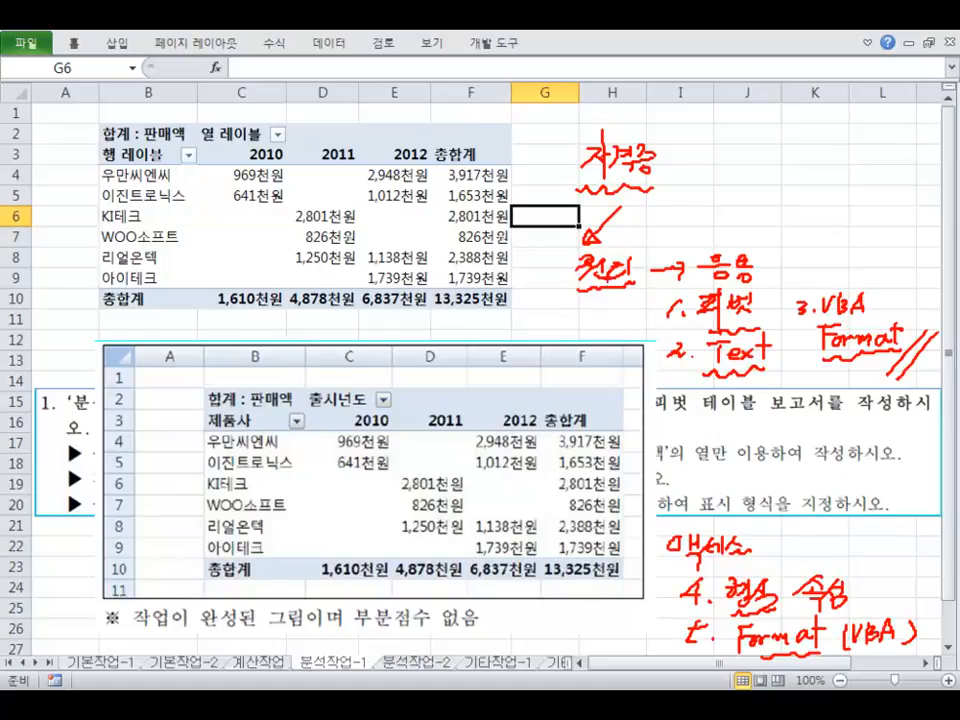
pyautogui.moveTo(548, 254)
pyautogui.mouseDown()
pyautogui.moveTo(560, 272)
pyautogui.moveTo(566, 262)
pyautogui.mouseUp()
pyautogui.moveTo(642, 297); pyautogui.dragTo(657, 317)
pyautogui.moveTo(657, 296); pyautogui.dragTo(643, 318)
pyautogui.moveTo(778, 295)
pyautogui.mouseDown()
pyautogui.moveTo(791, 312)
pyautogui.moveTo(778, 313)
pyautogui.mouseUp()
pyautogui.moveTo(647, 337); pyautogui.dragTo(661, 355)
pyautogui.moveTo(661, 336); pyautogui.dragTo(646, 356)
pyautogui.moveTo(650, 577); pyautogui.dragTo(665, 592)
pyautogui.moveTo(665, 577)
pyautogui.mouseDown()
pyautogui.moveTo(650, 593)
pyautogui.moveTo(668, 645)
pyautogui.moveTo(652, 646)
pyautogui.mouseUp()
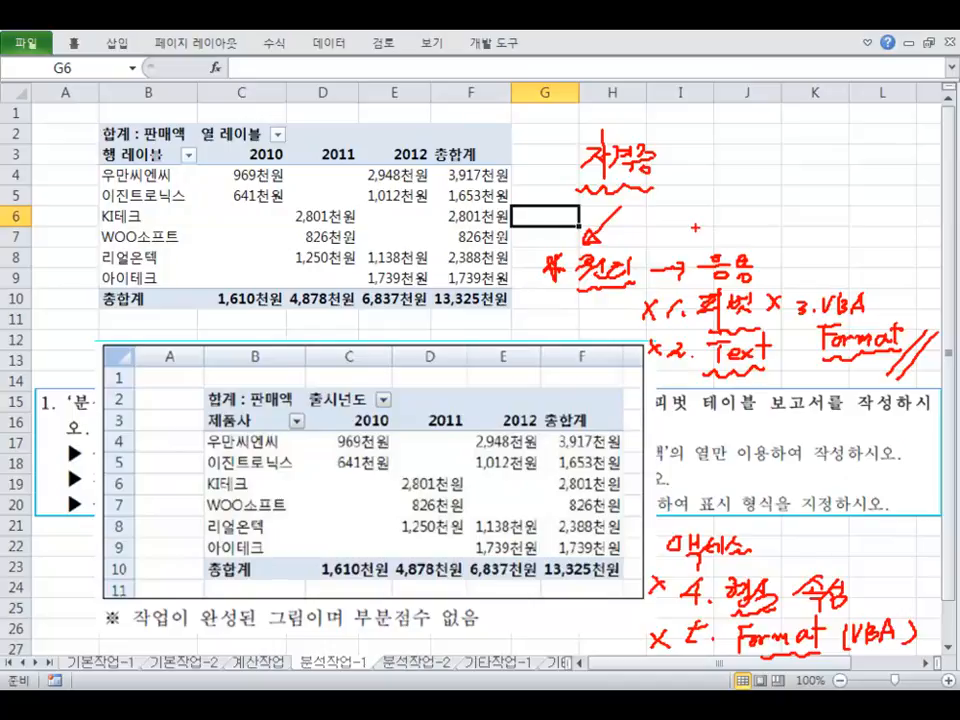
# Step: Switch to the 분석작업-2 sheet and examine the instructions for the 자동필터 macro, its sort and filter conditions, and its button
pyautogui.hotkey('ctrl', 'pagedown')
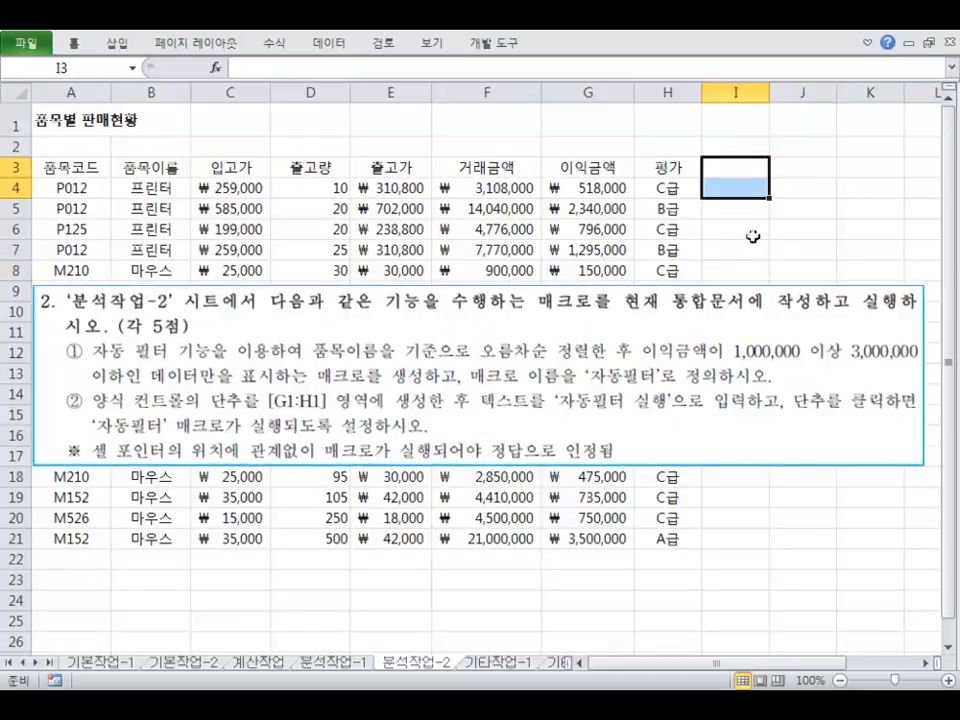
pyautogui.click(736, 226)
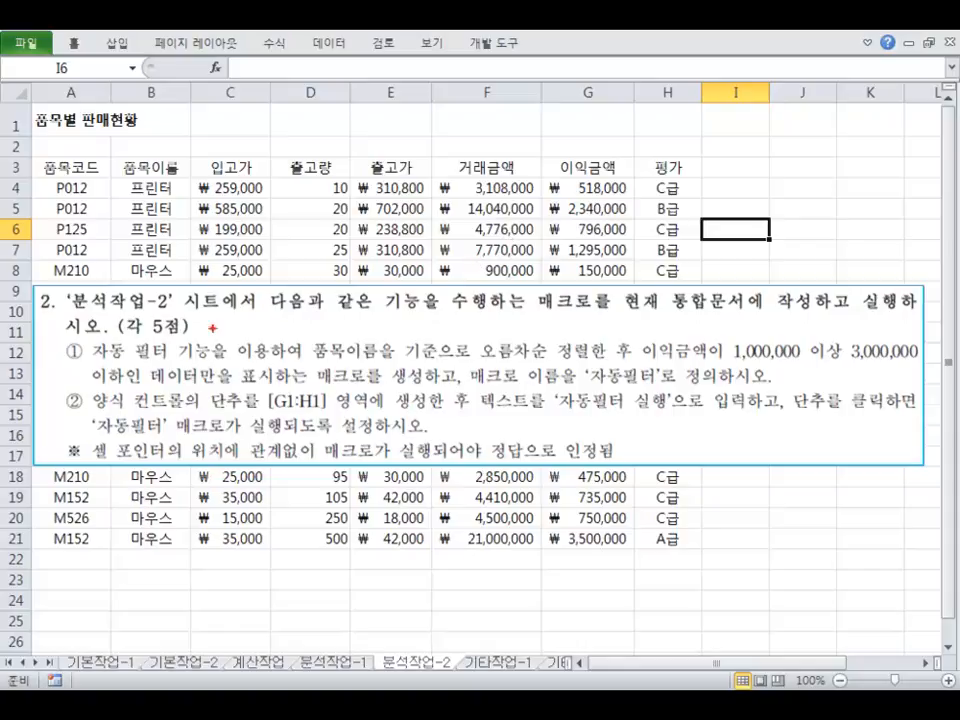
pyautogui.moveTo(106, 365)
pyautogui.mouseDown()
pyautogui.moveTo(98, 362)
pyautogui.moveTo(132, 368)
pyautogui.moveTo(168, 350)
pyautogui.moveTo(95, 345)
pyautogui.moveTo(93, 360)
pyautogui.mouseUp()
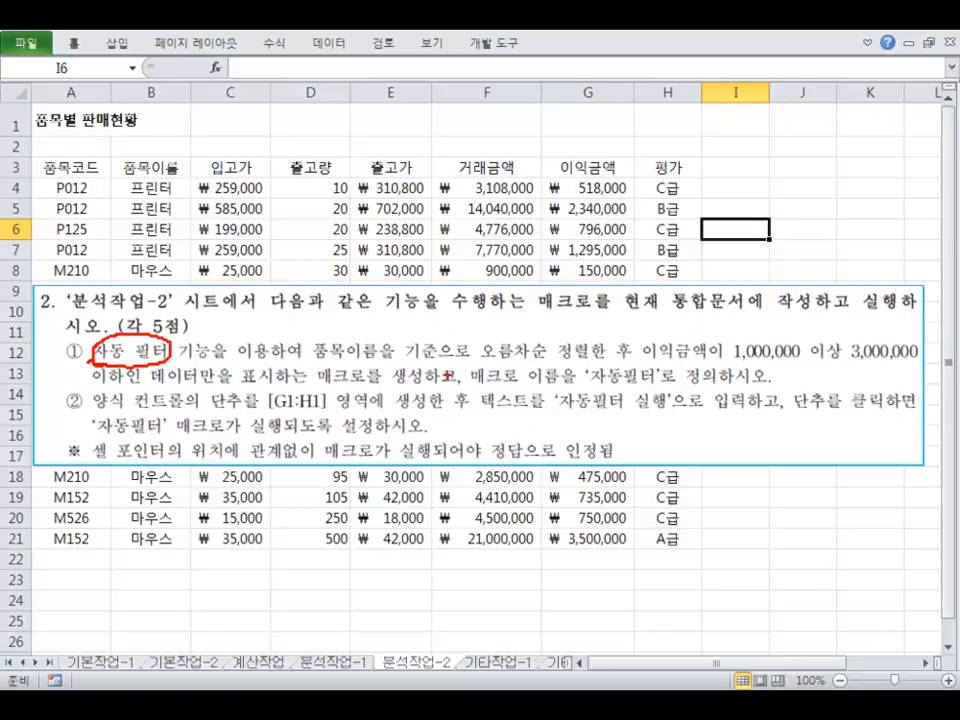
pyautogui.moveTo(315, 357); pyautogui.dragTo(560, 354)
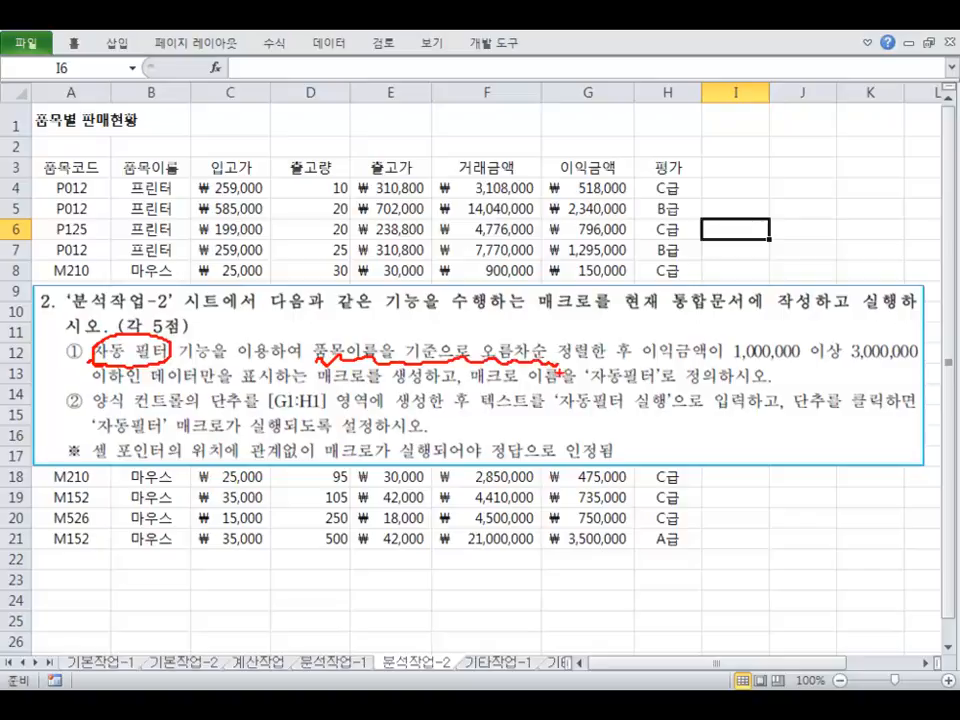
pyautogui.moveTo(433, 338); pyautogui.dragTo(448, 335)
pyautogui.moveTo(592, 338); pyautogui.dragTo(572, 342)
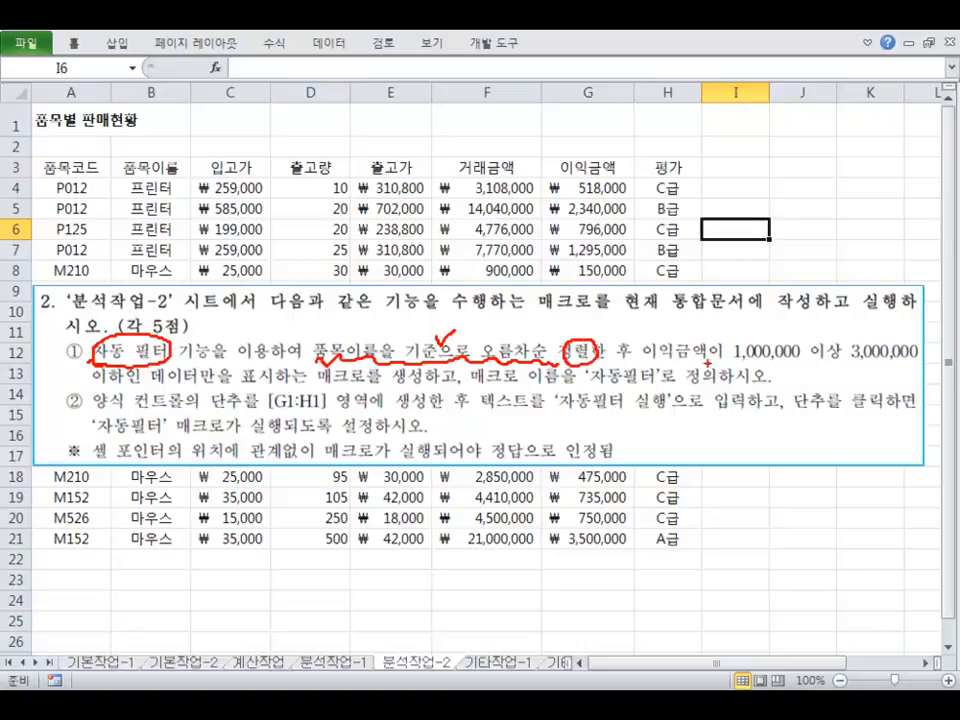
pyautogui.moveTo(640, 363); pyautogui.dragTo(935, 355)
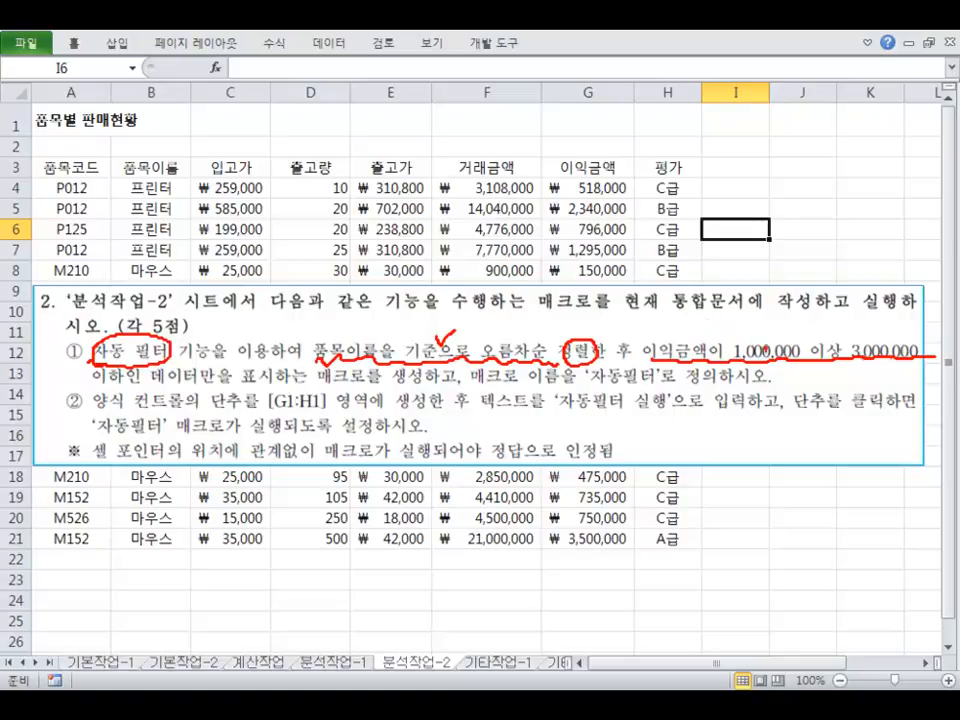
pyautogui.moveTo(757, 265); pyautogui.dragTo(873, 272)
pyautogui.moveTo(791, 264)
pyautogui.mouseDown()
pyautogui.moveTo(888, 239)
pyautogui.moveTo(852, 246)
pyautogui.moveTo(797, 214)
pyautogui.moveTo(770, 215)
pyautogui.moveTo(778, 217)
pyautogui.mouseUp()
pyautogui.moveTo(820, 240)
pyautogui.mouseDown()
pyautogui.moveTo(806, 257)
pyautogui.moveTo(816, 261)
pyautogui.mouseUp()
pyautogui.moveTo(837, 246); pyautogui.dragTo(823, 262)
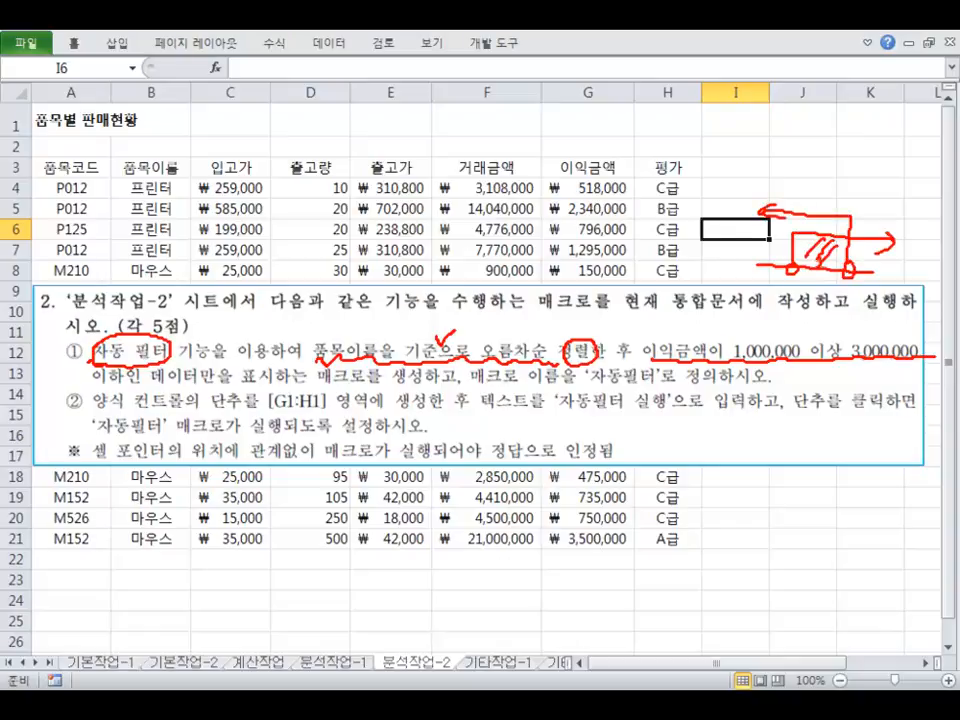
pyautogui.moveTo(741, 314)
pyautogui.mouseDown()
pyautogui.moveTo(735, 327)
pyautogui.moveTo(802, 319)
pyautogui.mouseUp()
pyautogui.moveTo(812, 318); pyautogui.dragTo(868, 328)
pyautogui.moveTo(881, 319); pyautogui.dragTo(880, 320)
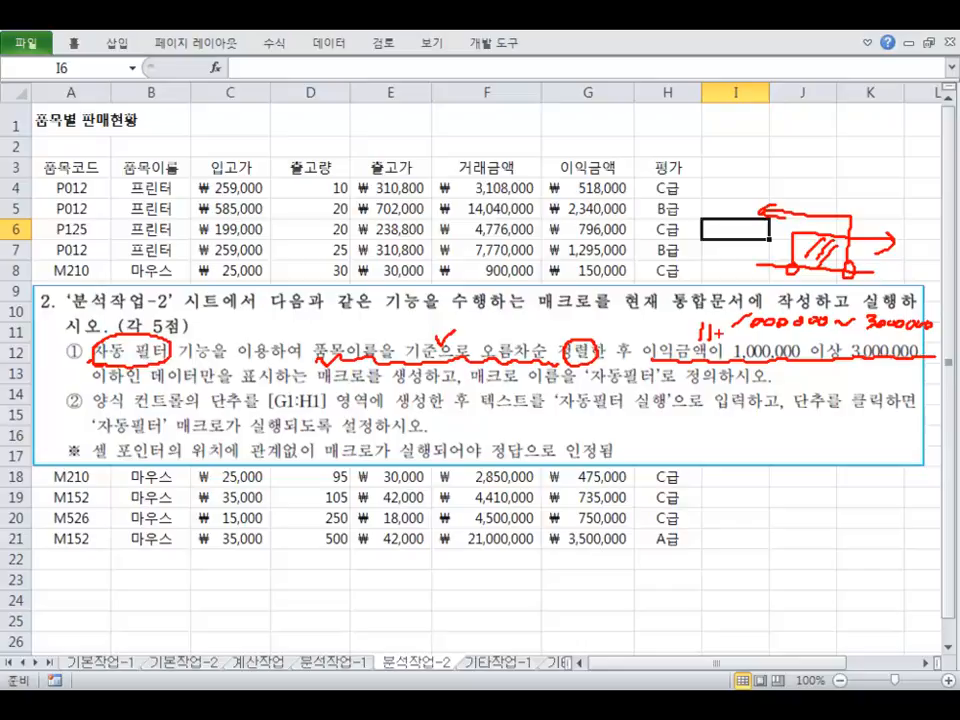
pyautogui.press('Escape')
pyautogui.click(362, 208)
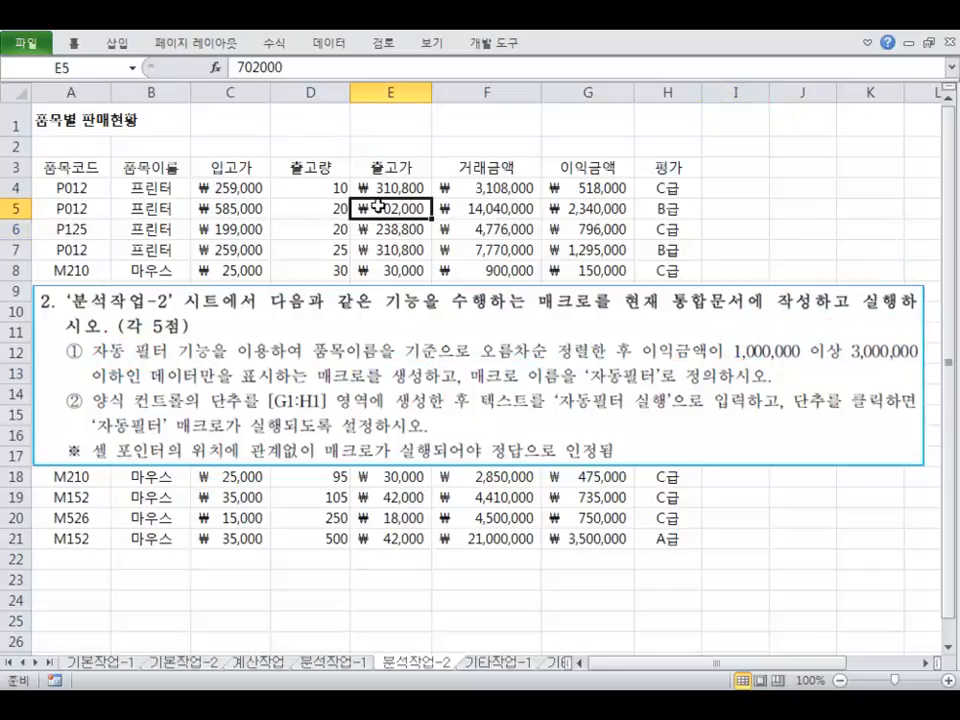
pyautogui.click(361, 230)
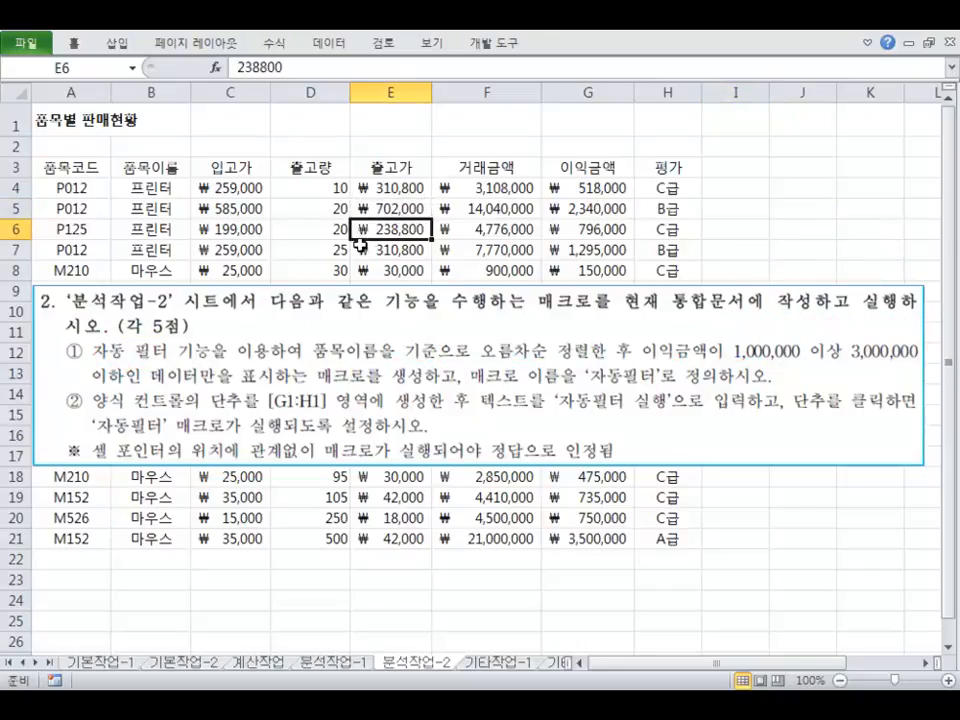
pyautogui.click(796, 231)
pyautogui.click(798, 208)
pyautogui.click(800, 228)
pyautogui.click(809, 249)
pyautogui.click(805, 228)
pyautogui.click(799, 208)
pyautogui.click(800, 247)
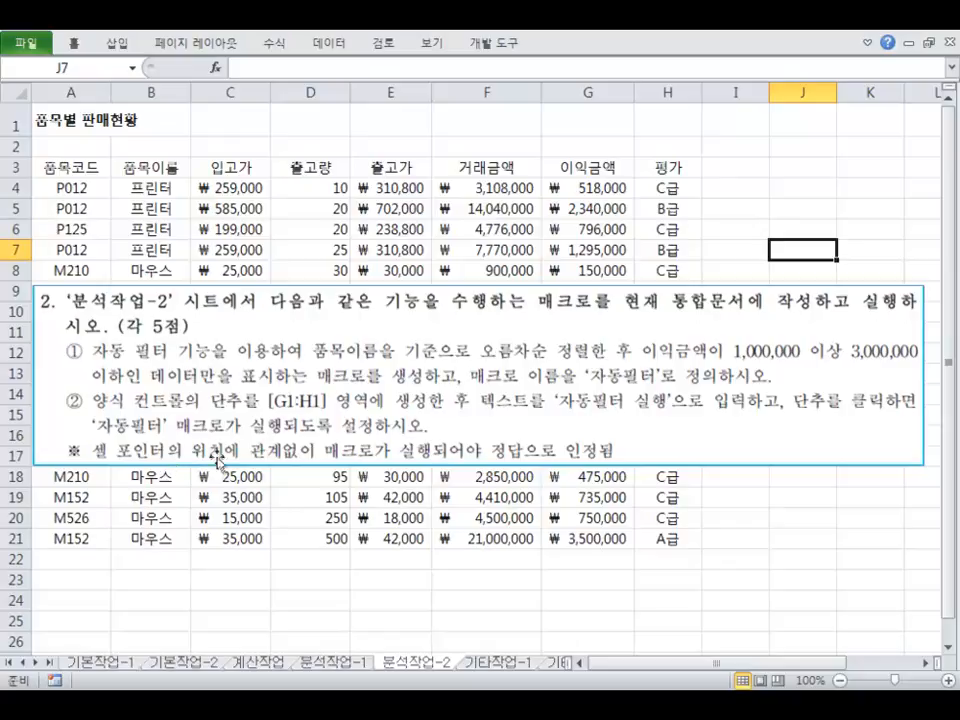
# Step: Start recording a macro named 자동필터, stored in the current workbook
pyautogui.click(502, 45)
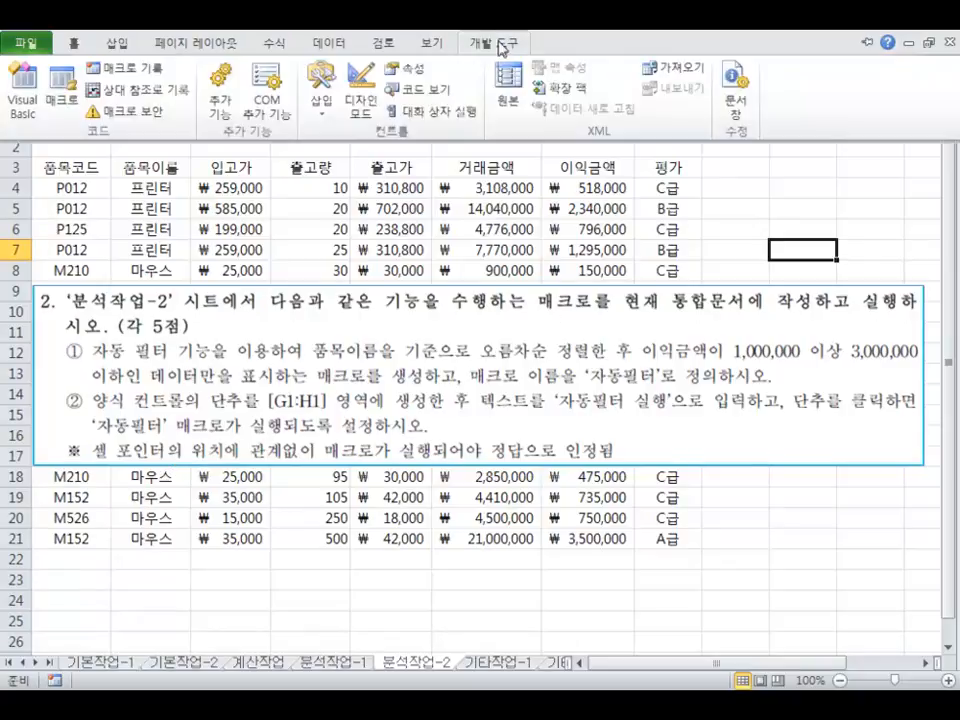
pyautogui.click(124, 68)
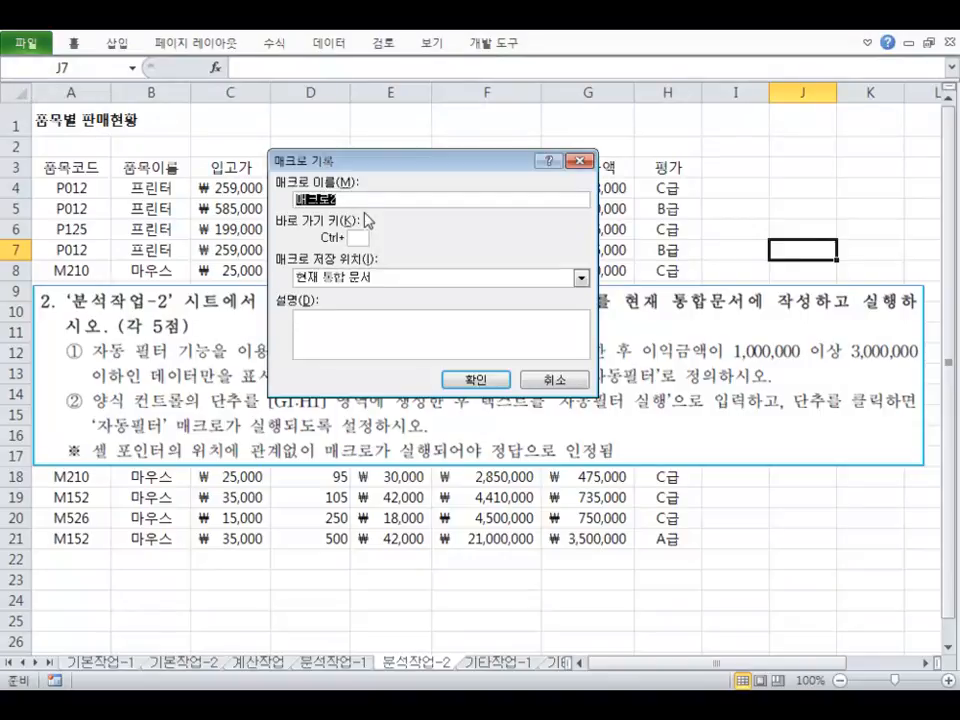
pyautogui.write('ㅈ')
pyautogui.write('동필터')
pyautogui.press('Return')
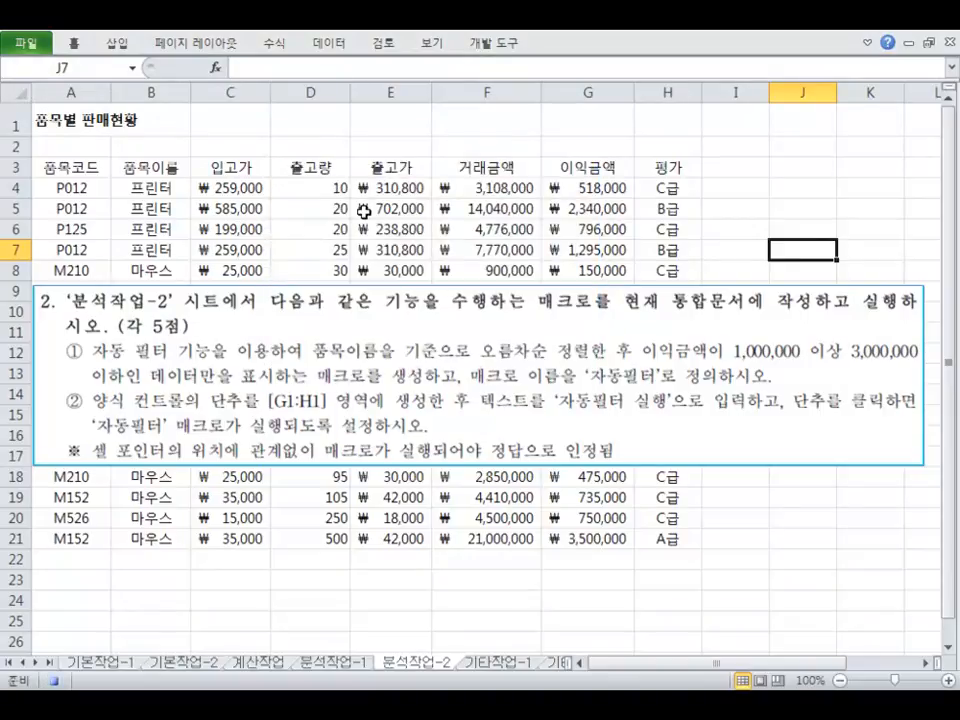
# Step: Turn on the auto filter for the 품목별 판매현황 table and sort it by 품목이름 in ascending order
pyautogui.click(300, 230)
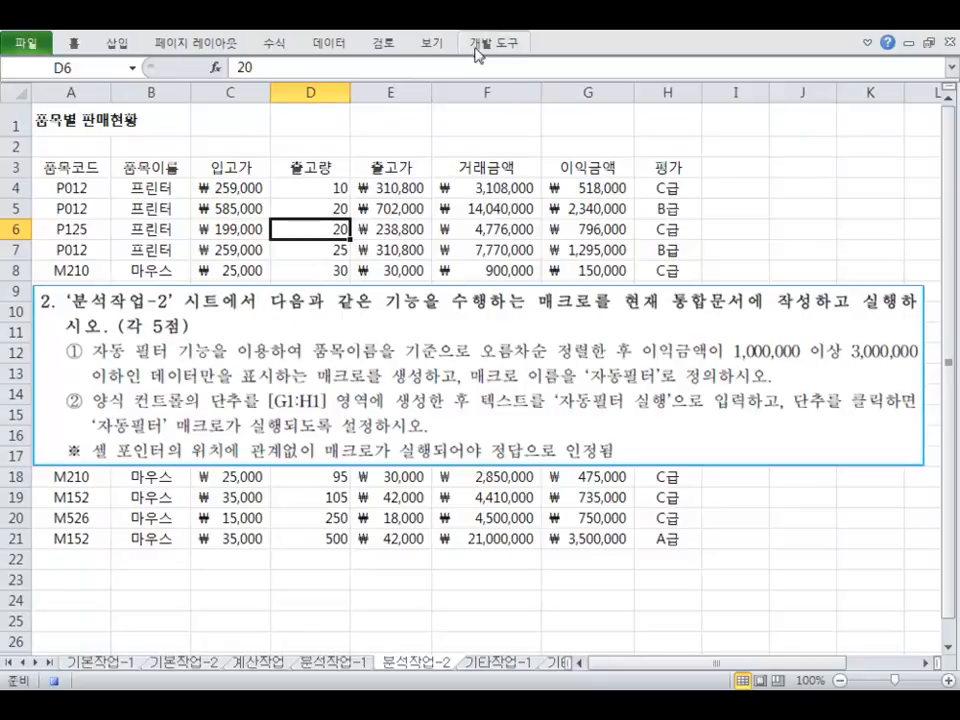
pyautogui.click(335, 43)
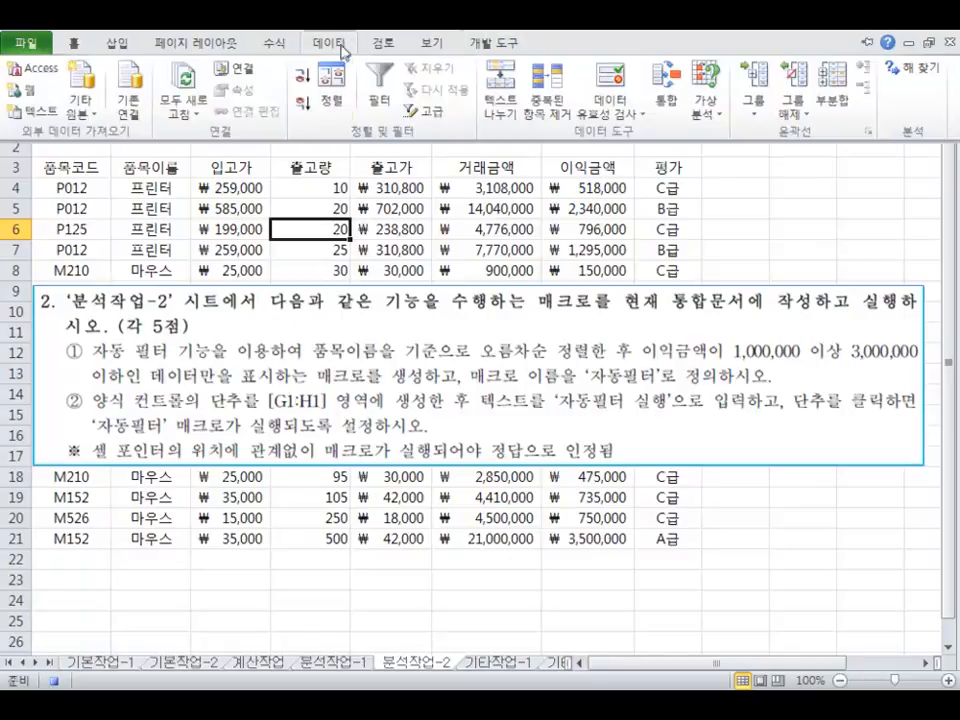
pyautogui.click(379, 88)
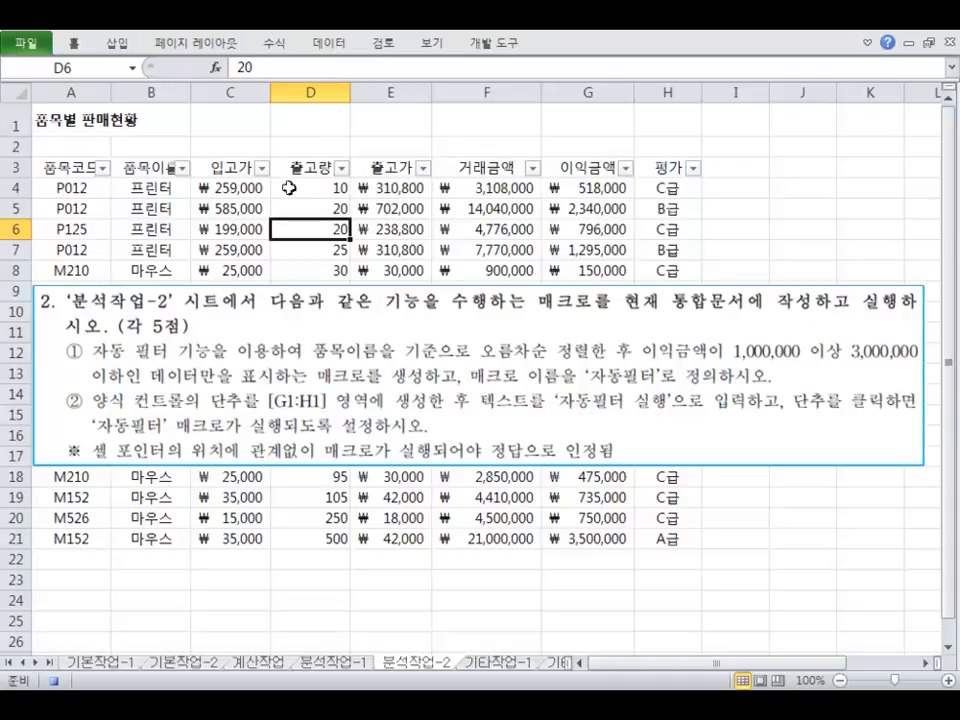
pyautogui.click(183, 167)
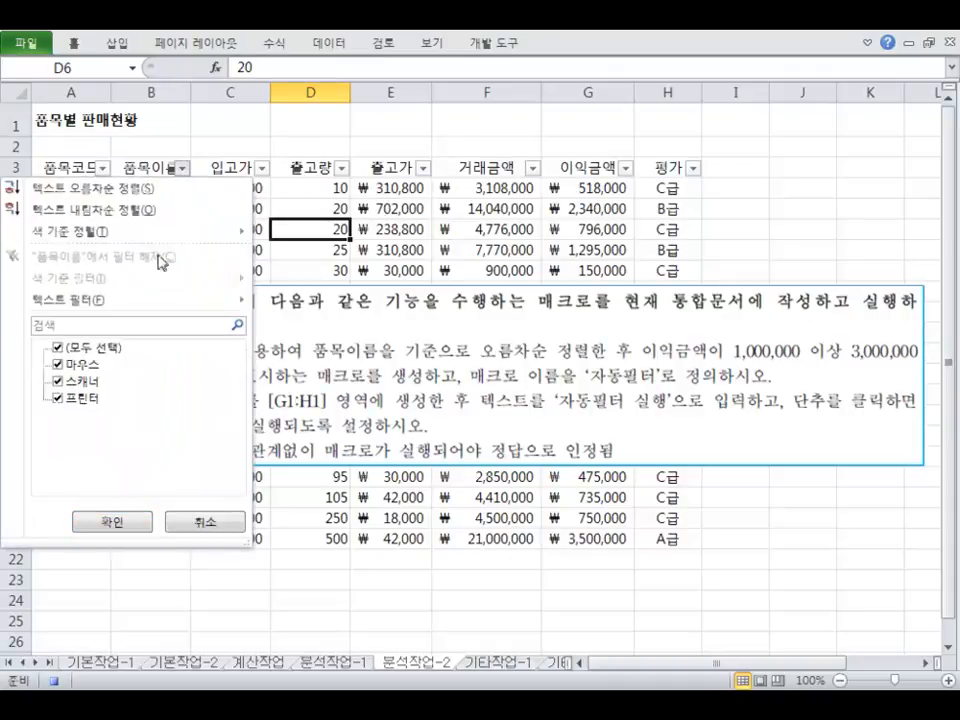
pyautogui.click(150, 188)
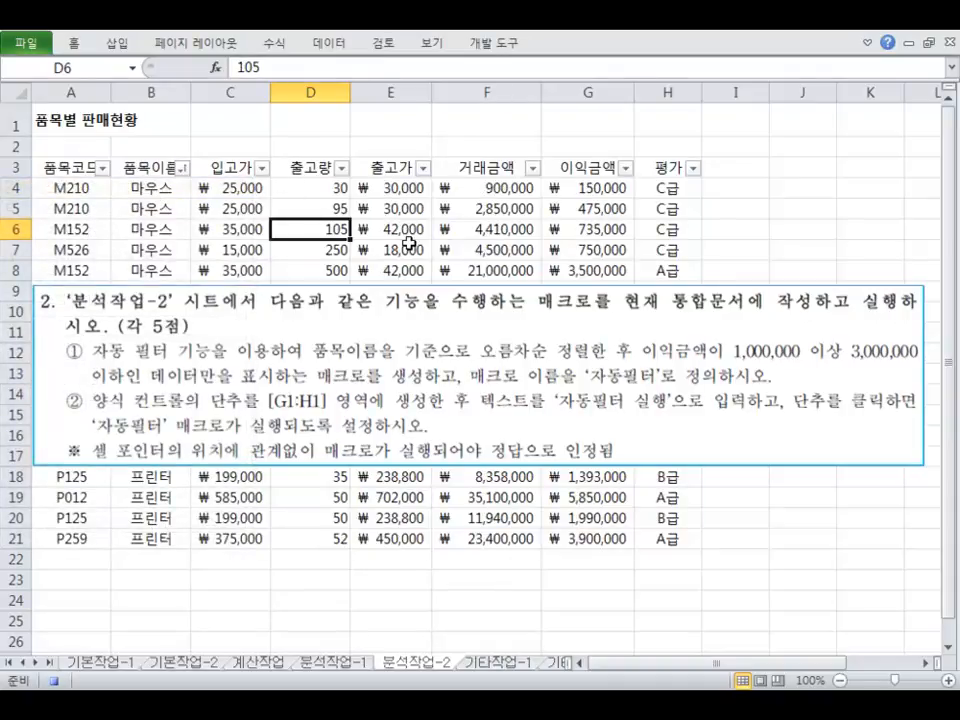
# Step: Apply a custom number filter to 이익금액 for values >= 1000000 and <= 3000000
pyautogui.click(625, 168)
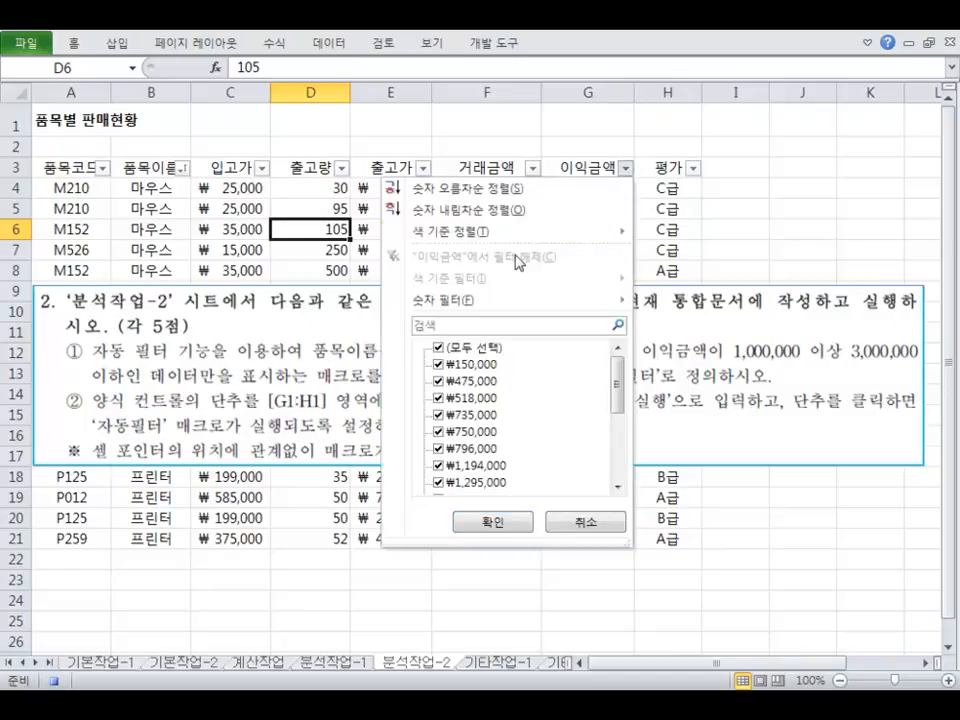
pyautogui.moveTo(515, 300)
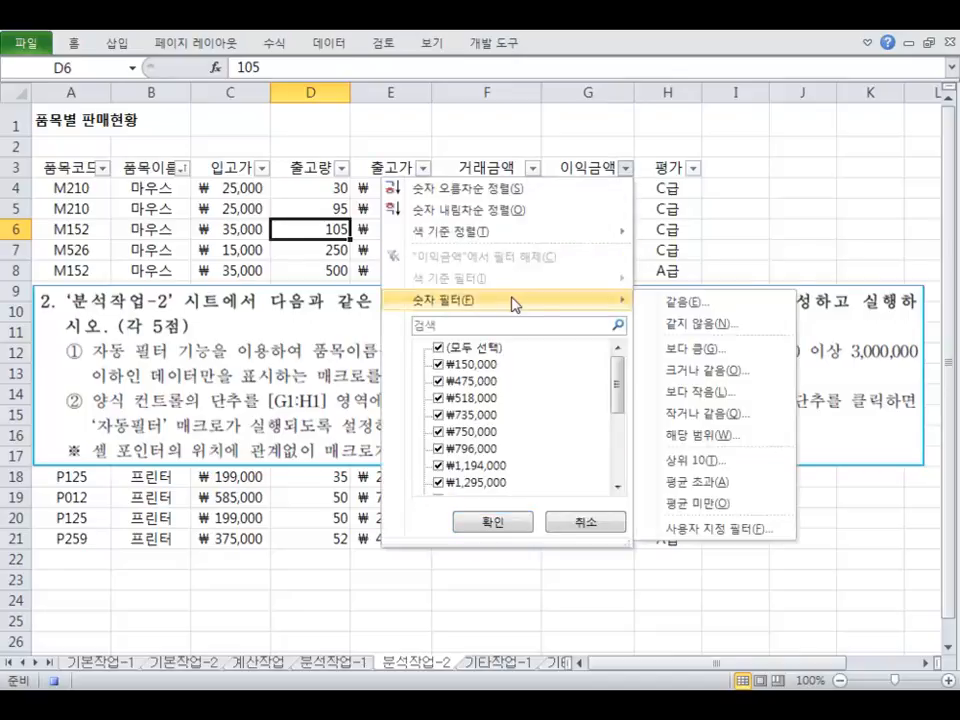
pyautogui.click(716, 529)
pyautogui.click(249, 244)
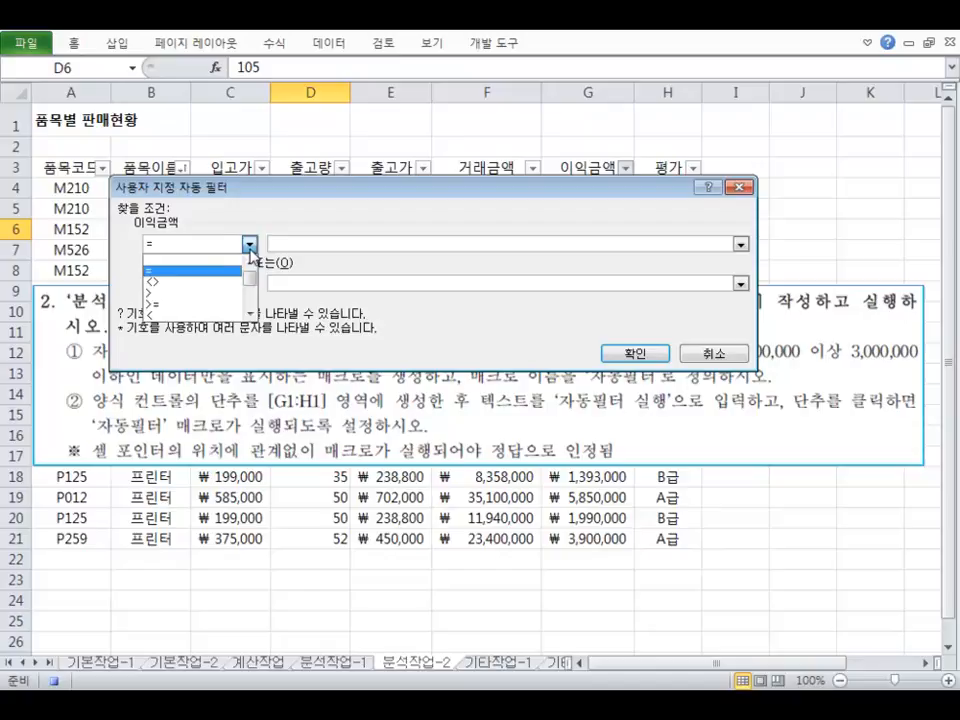
pyautogui.click(216, 303)
pyautogui.click(284, 244)
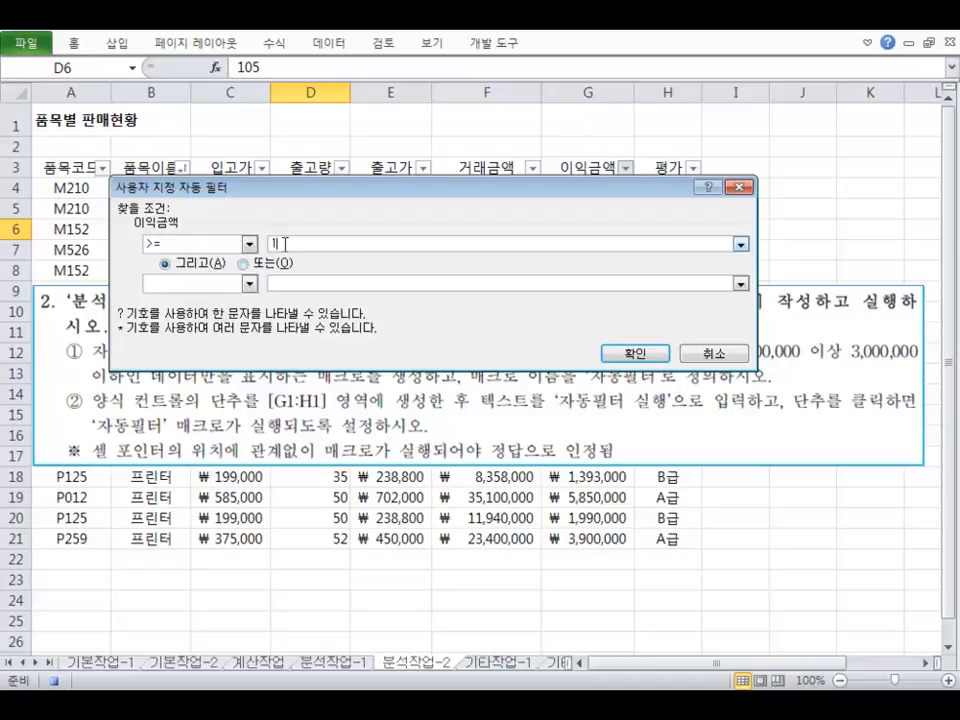
pyautogui.click(249, 284)
pyautogui.scroll(-1, 224, 328)
pyautogui.click(198, 344)
pyautogui.click(313, 284)
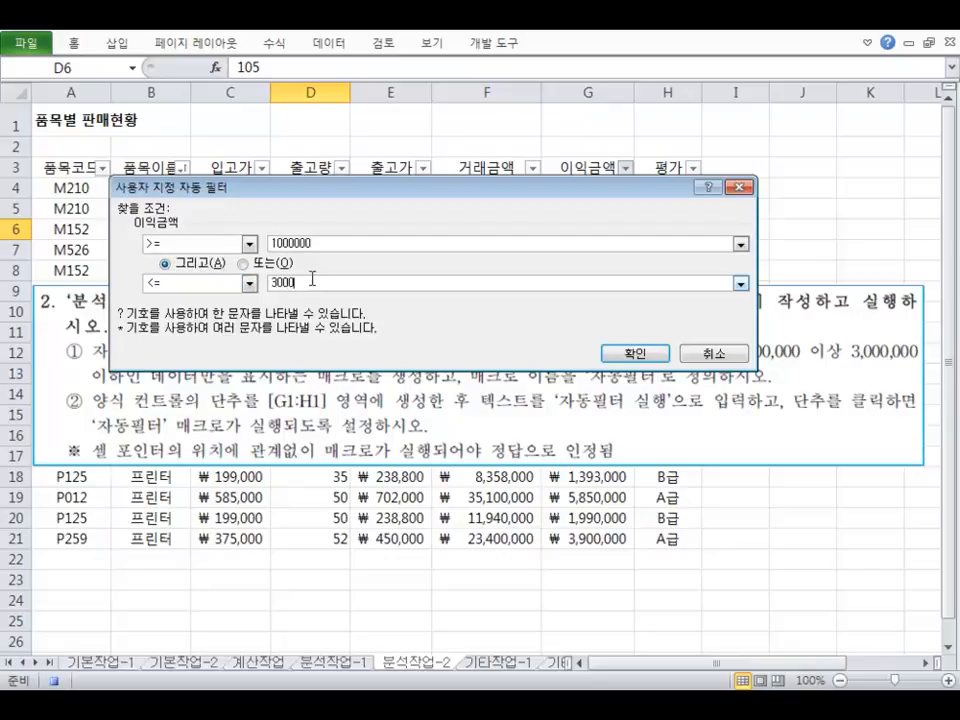
pyautogui.click(633, 353)
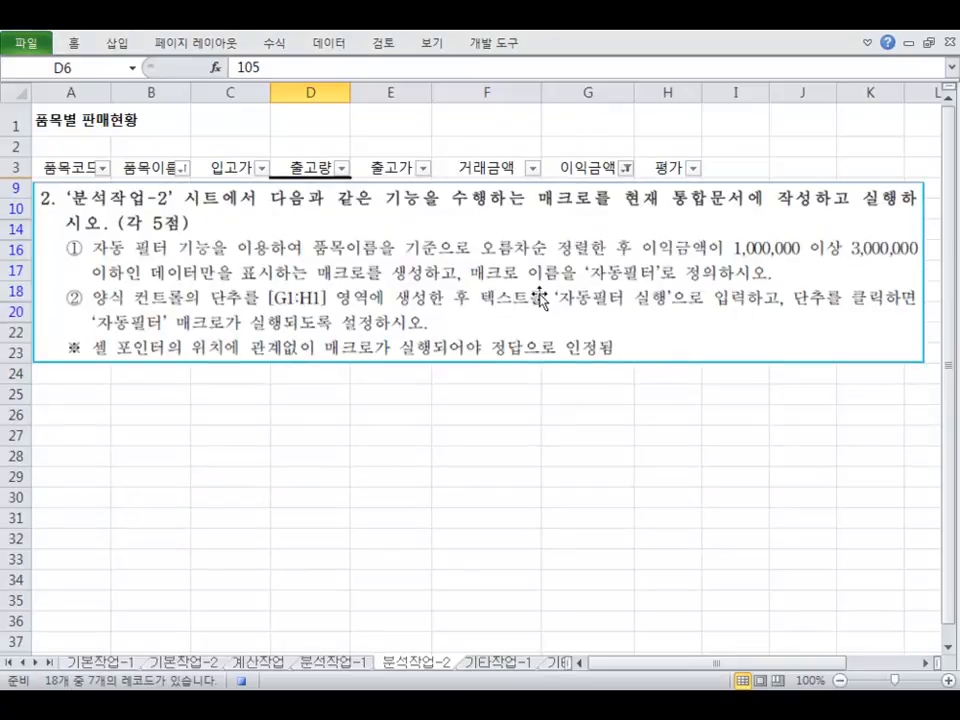
# Step: Stop recording the macro and move the instruction picture down to row 23, below the filtered rows
pyautogui.click(486, 42)
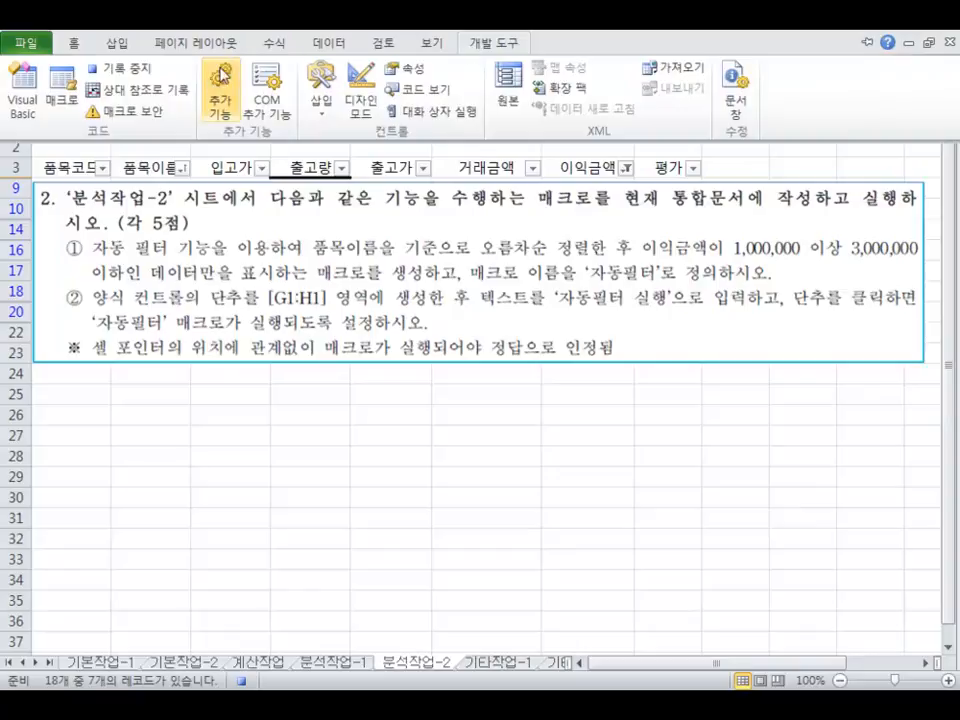
pyautogui.click(145, 72)
pyautogui.moveTo(471, 283); pyautogui.dragTo(490, 452)
pyautogui.moveTo(497, 398); pyautogui.dragTo(560, 367)
pyautogui.click(738, 272)
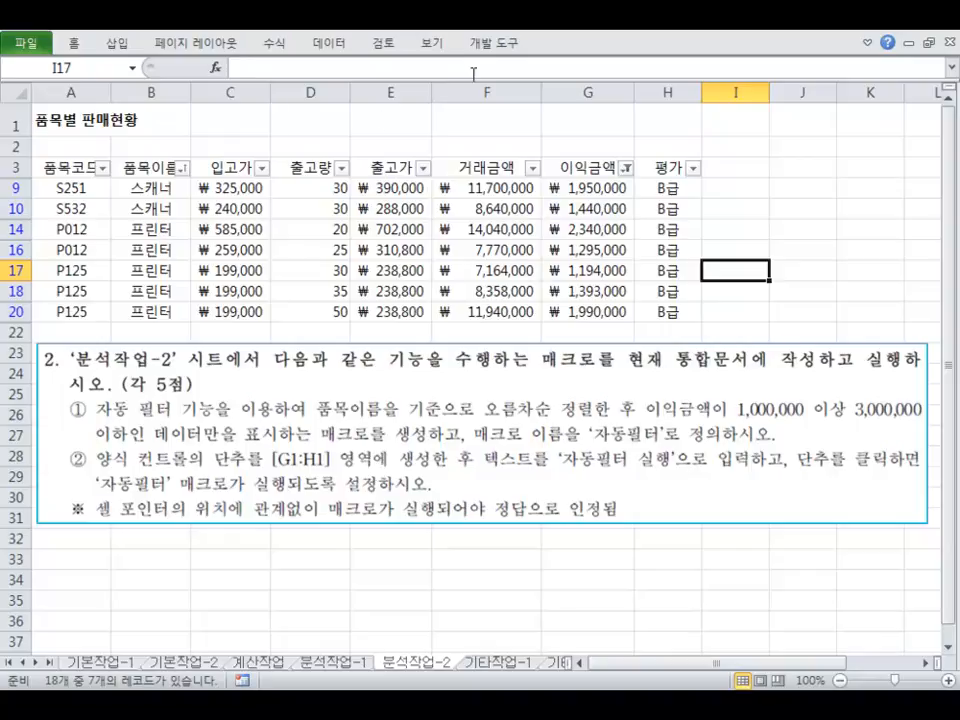
# Step: Insert a form control button exactly over G1:H1 and assign the 자동필터 macro to it
pyautogui.moveTo(575, 121); pyautogui.dragTo(638, 122)
pyautogui.click(487, 43)
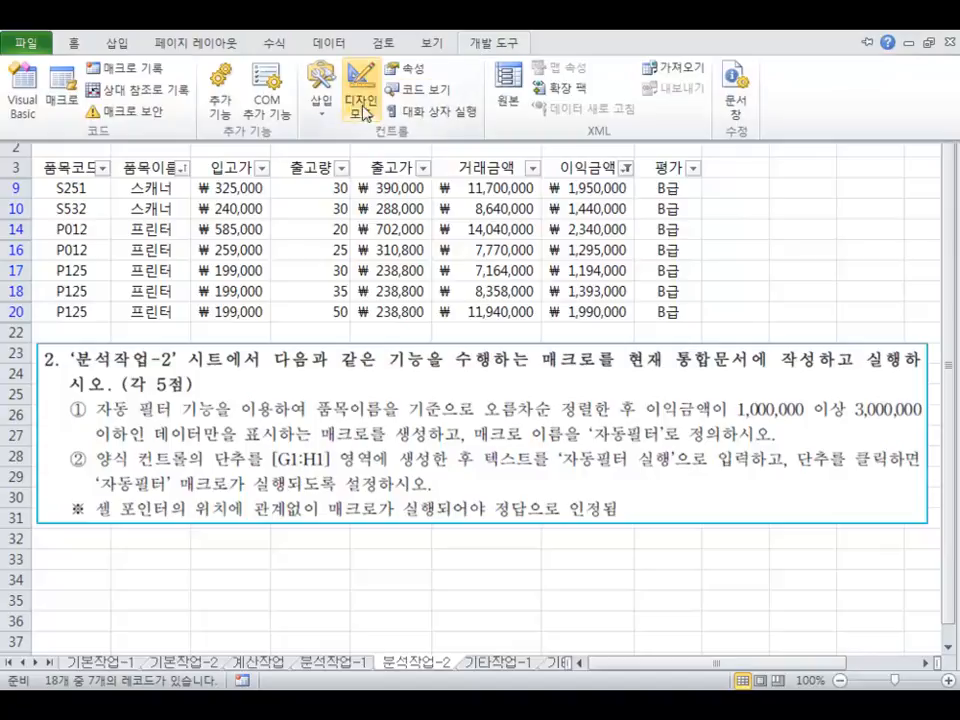
pyautogui.click(321, 90)
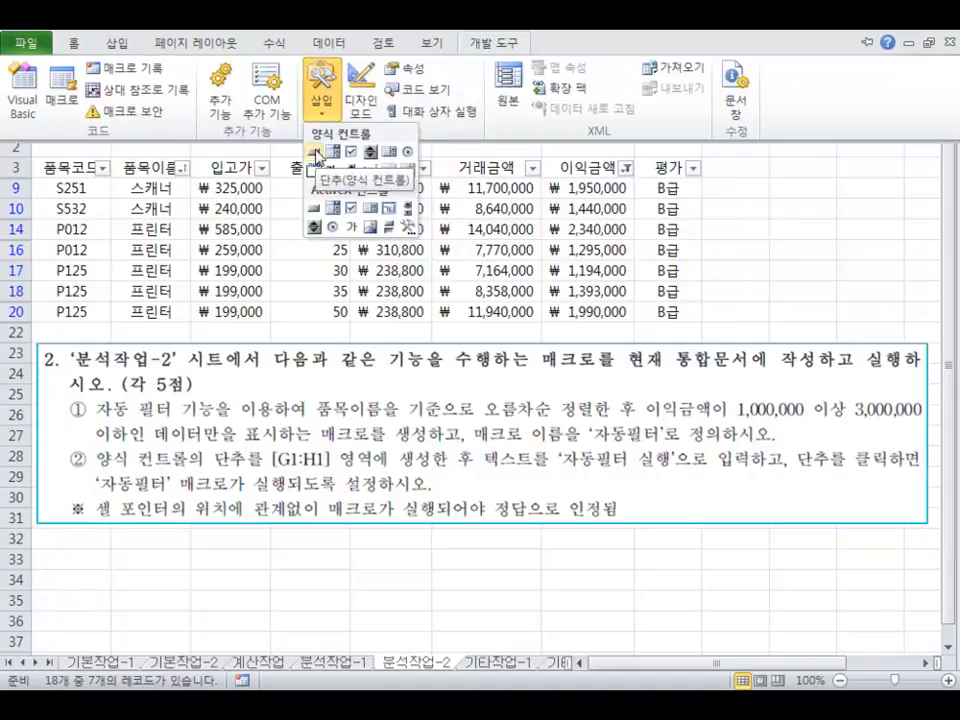
pyautogui.click(316, 152)
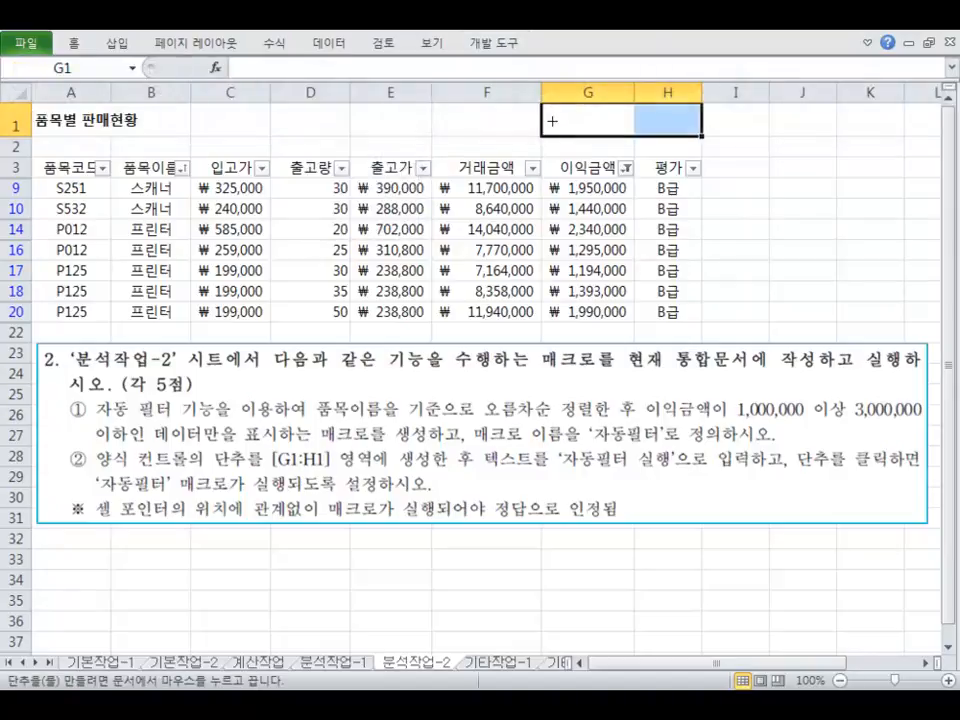
pyautogui.moveTo(541, 102); pyautogui.dragTo(702, 136)
pyautogui.click(270, 184)
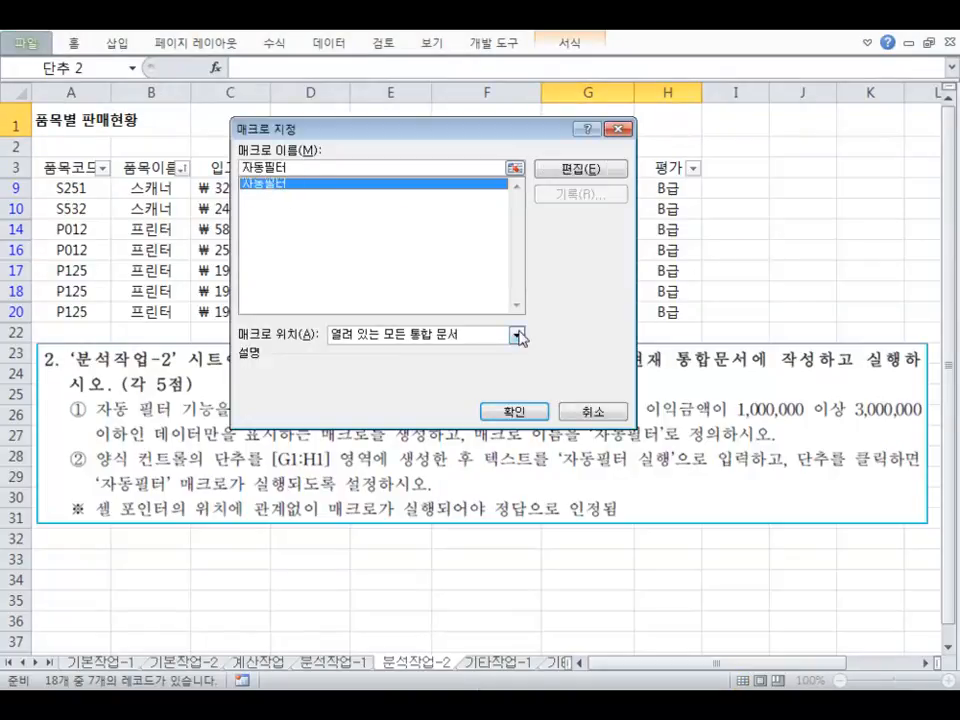
pyautogui.click(508, 410)
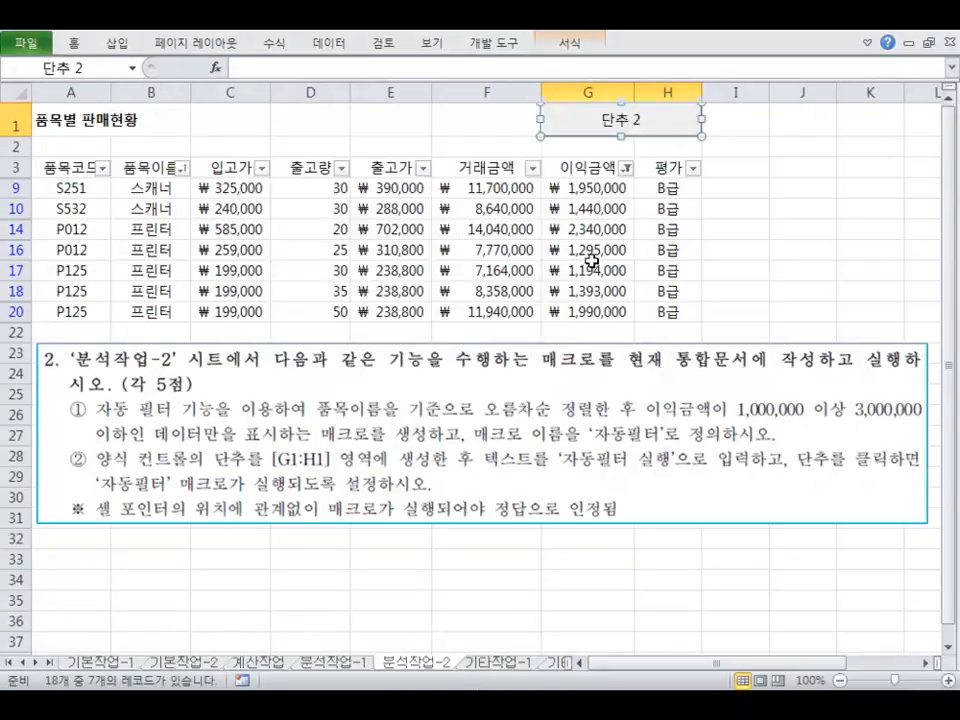
# Step: Set the text of the button over G1:H1 to 자동필터 실행 and deselect it
pyautogui.write('자동')
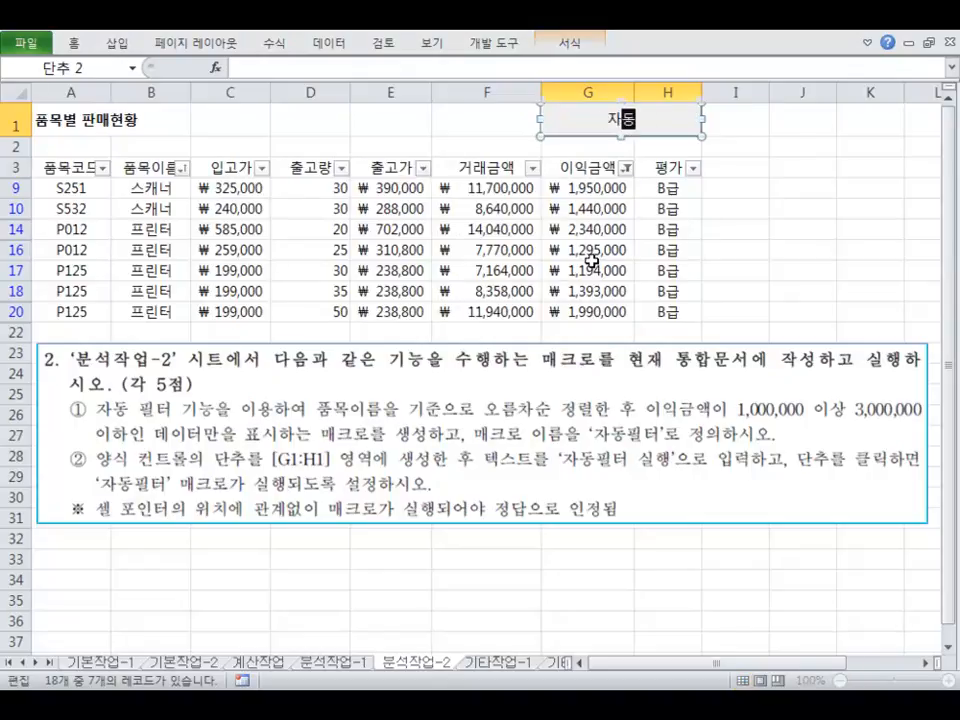
pyautogui.write('필터 실행')
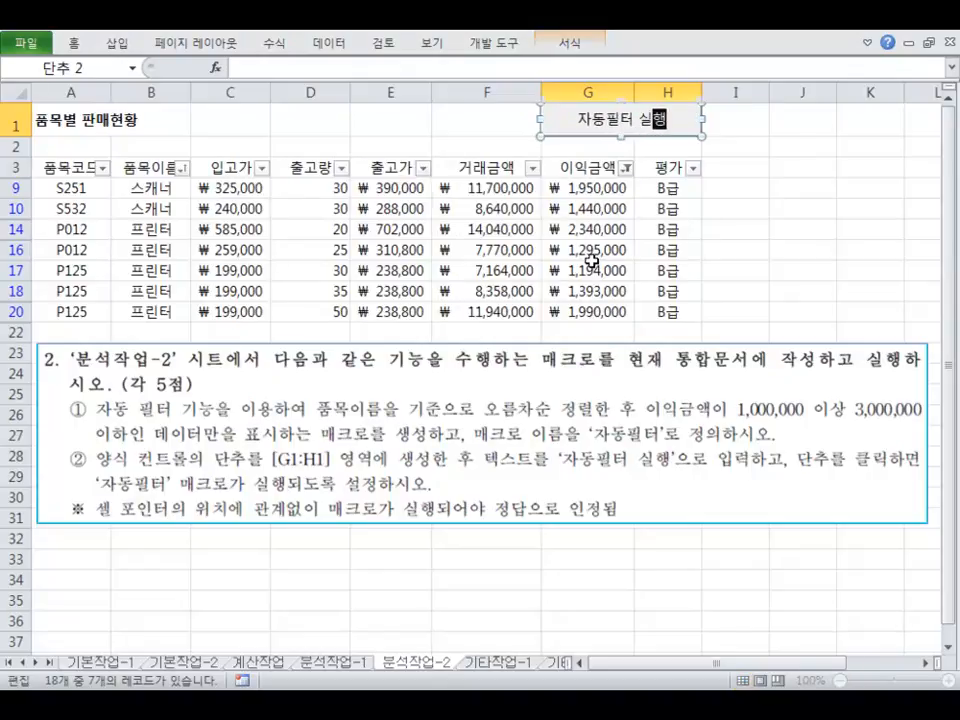
pyautogui.click(770, 230)
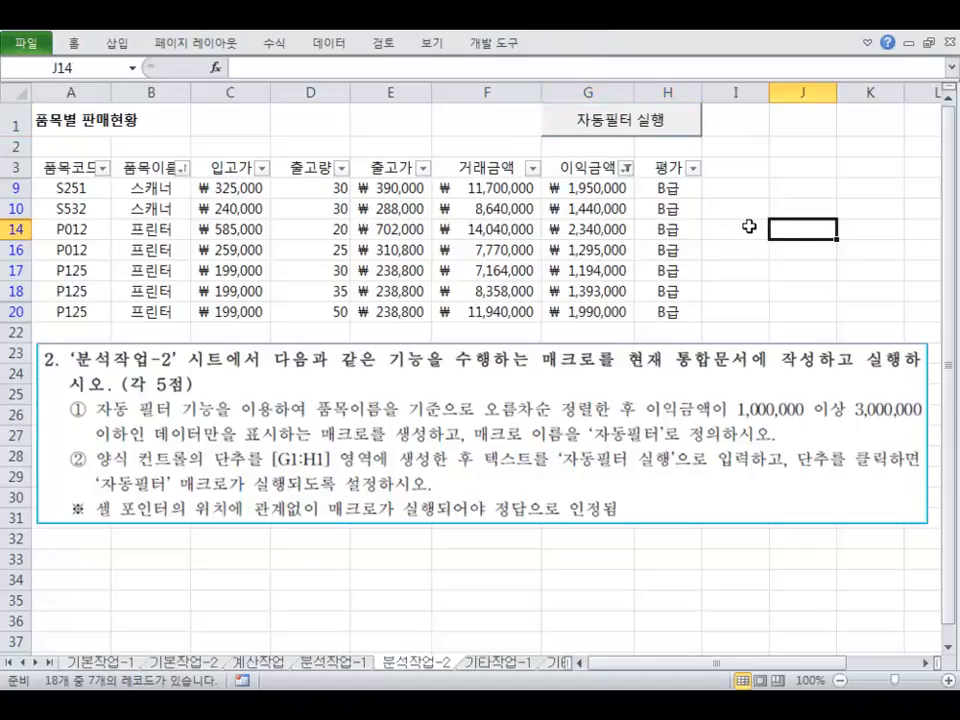
# Step: Clear the filter on 이익금액 and try running the 자동필터 macro from its button, debugging the halted code
pyautogui.click(625, 168)
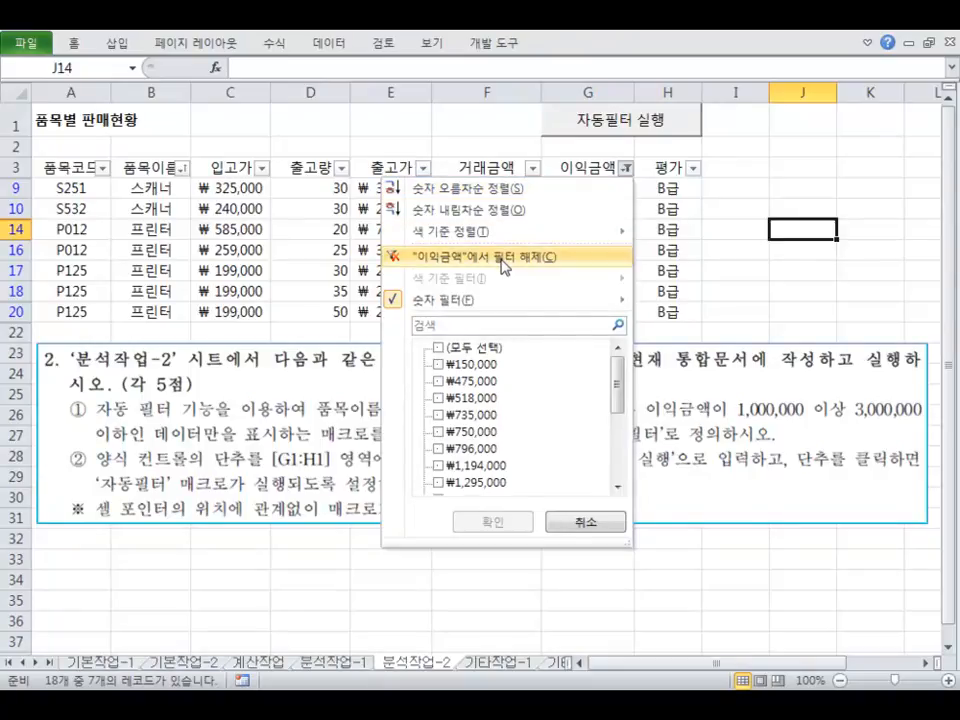
pyautogui.click(525, 256)
pyautogui.click(622, 121)
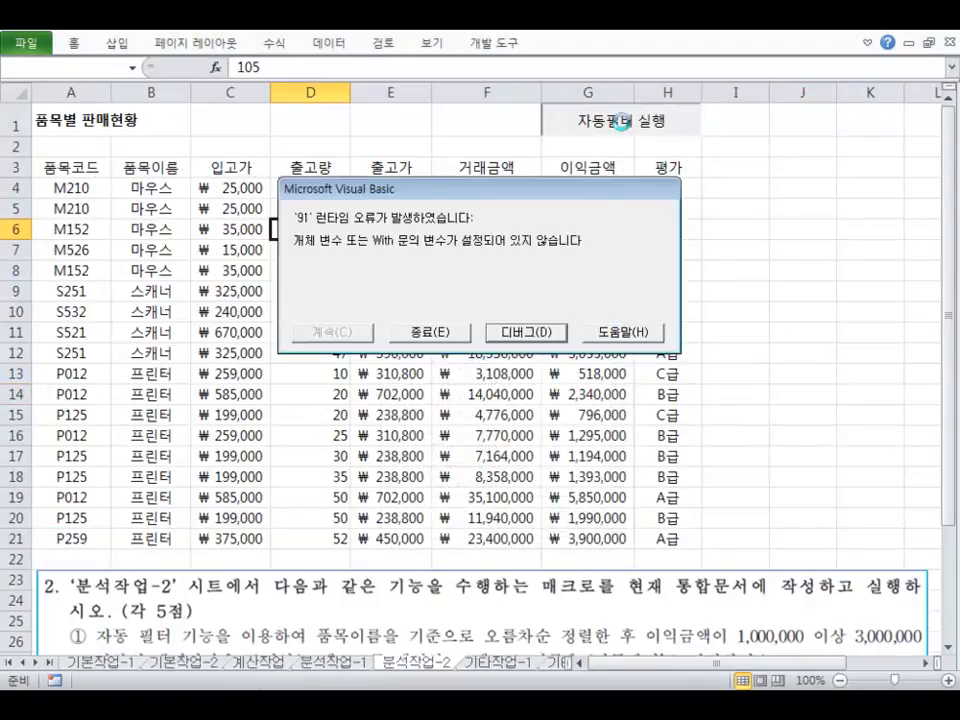
pyautogui.click(503, 333)
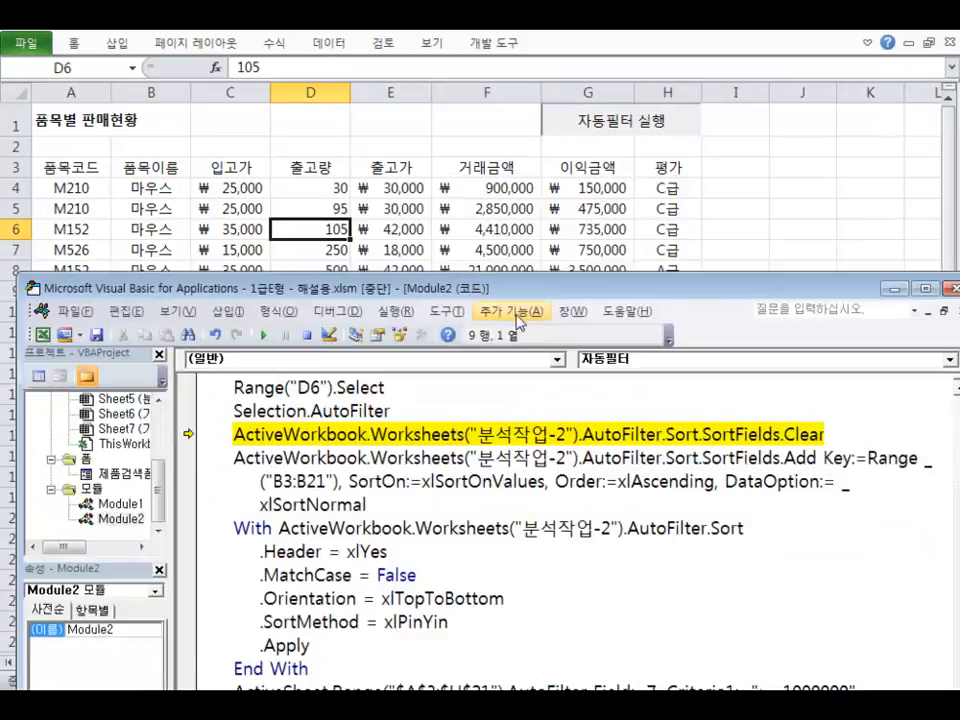
pyautogui.click(522, 252)
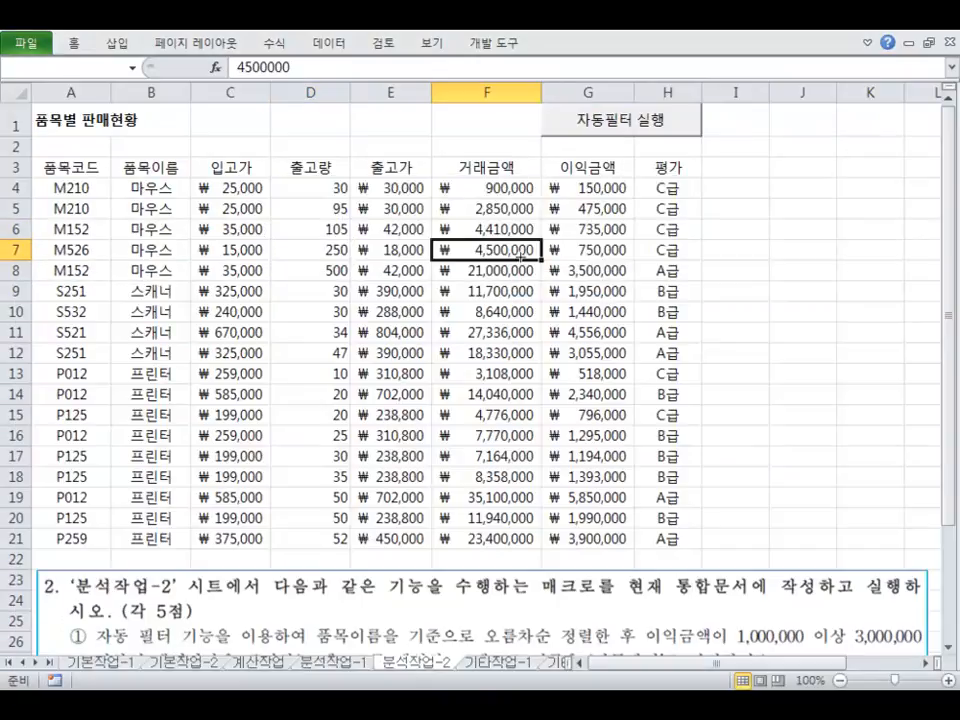
pyautogui.click(549, 266)
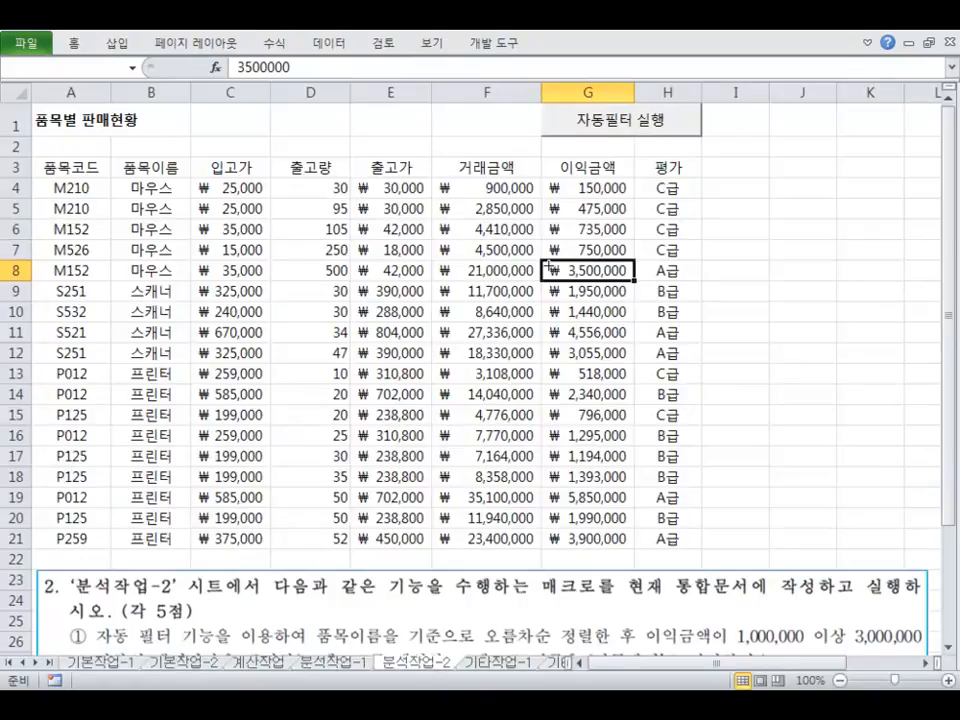
pyautogui.press('Up')
pyautogui.press('Up')
pyautogui.press('Up')
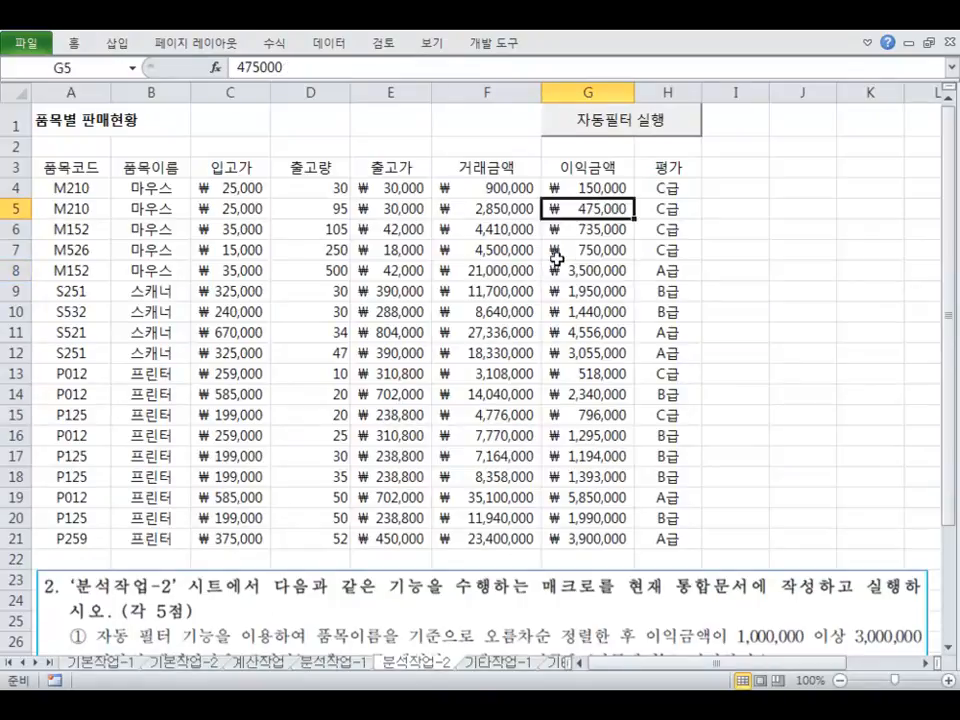
pyautogui.press('Down')
pyautogui.press('Down')
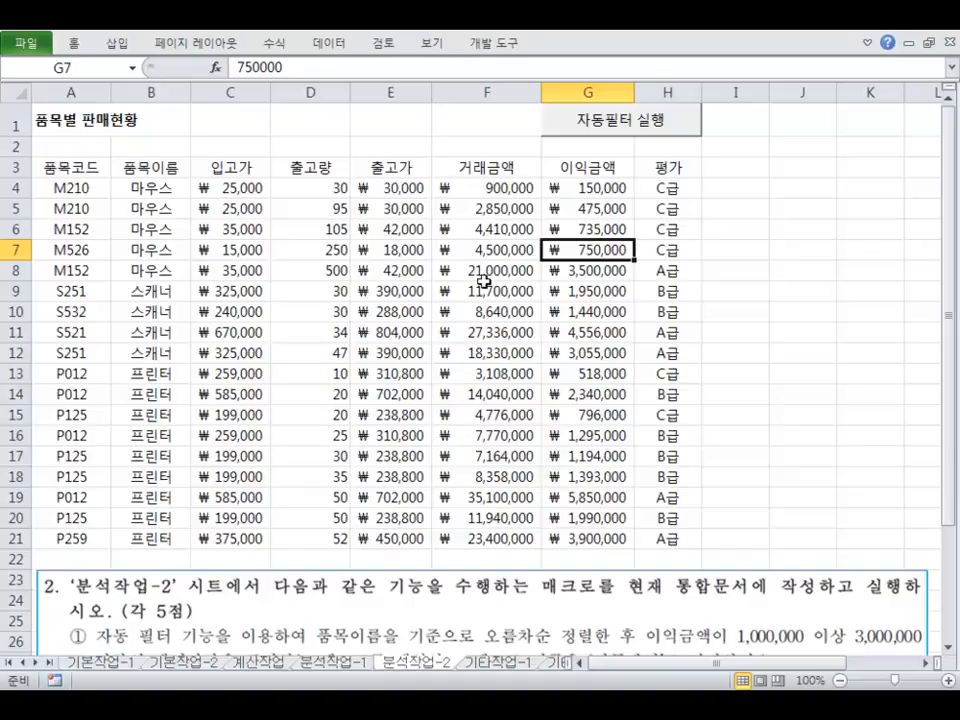
pyautogui.click(492, 237)
pyautogui.click(385, 252)
pyautogui.click(240, 230)
pyautogui.click(513, 271)
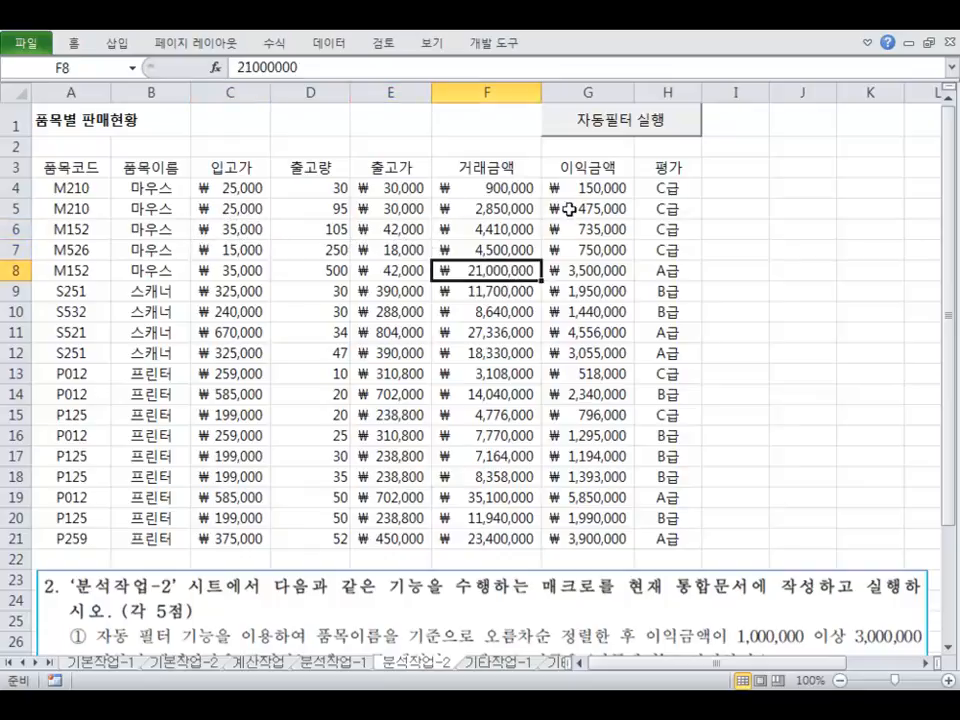
# Step: Run the 자동필터 macro with the 자동필터 실행 button on the unfiltered table and select empty cell I16
pyautogui.click(595, 135)
pyautogui.click(525, 229)
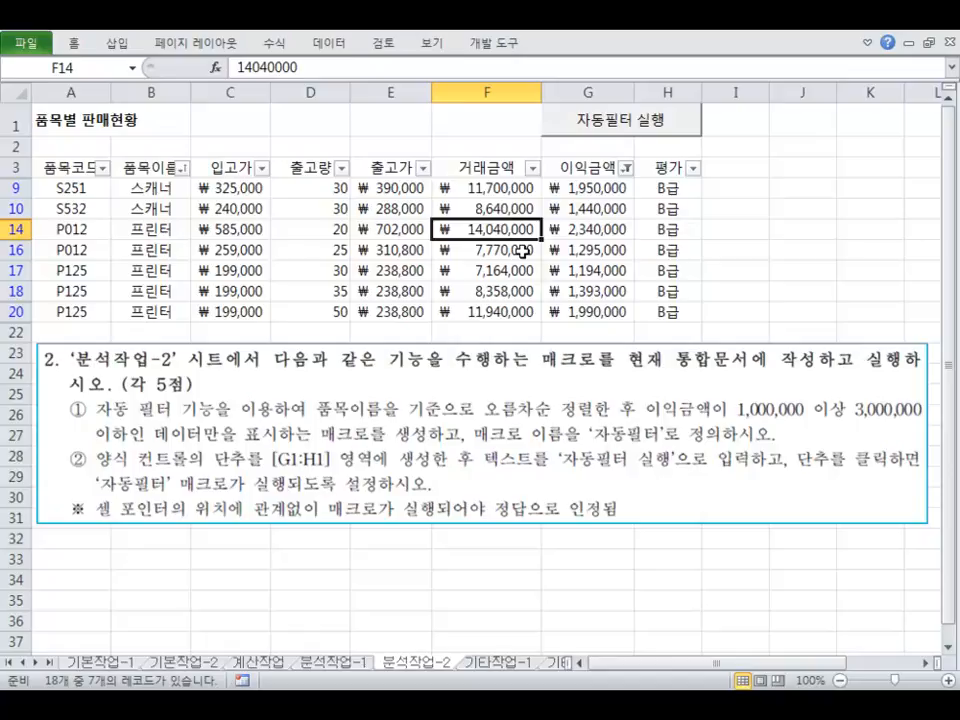
pyautogui.click(767, 249)
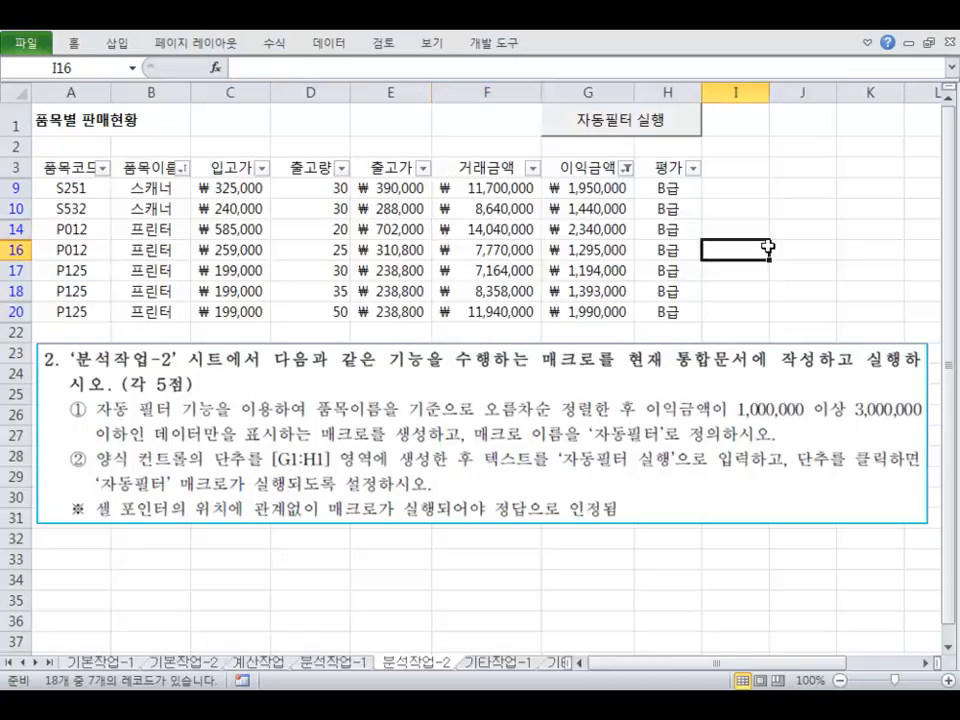